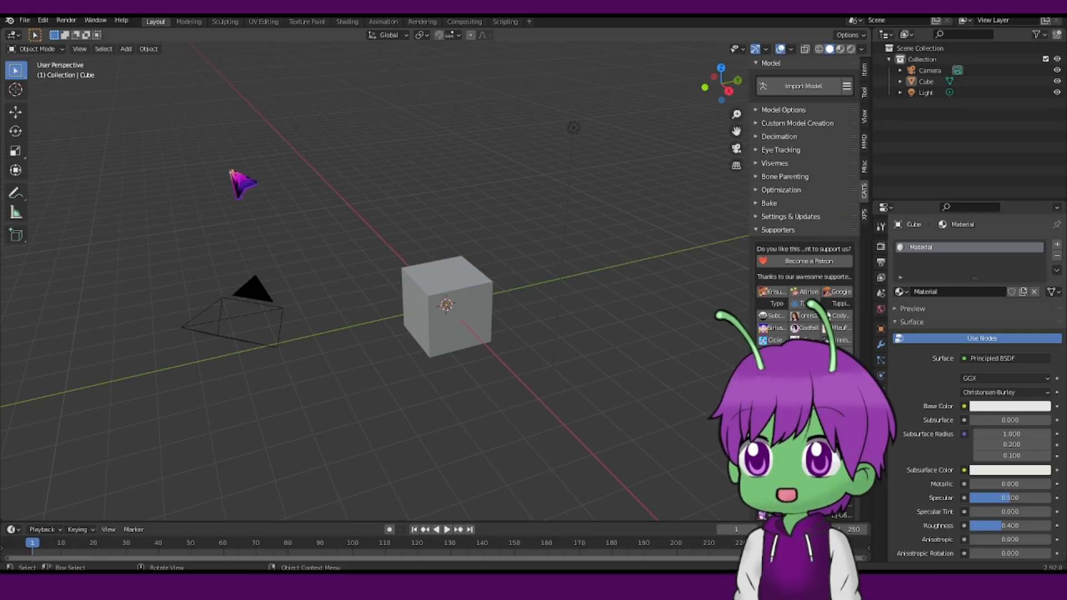
Select the default camera, cube and light and delete them from the scene.
drag(150, 79, 659, 434)
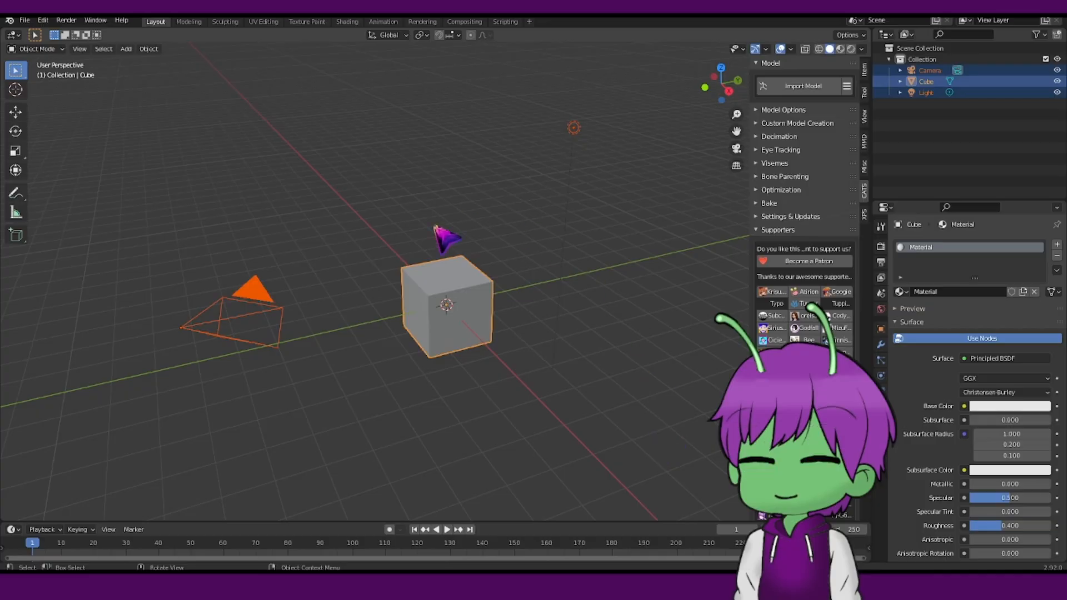
right_click(417, 284)
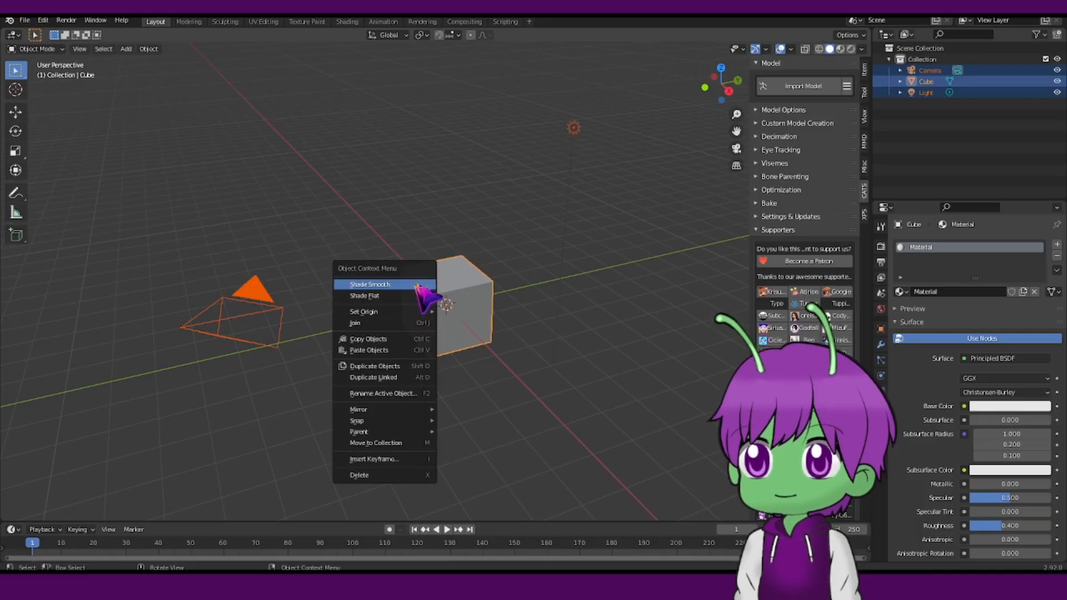
click(366, 475)
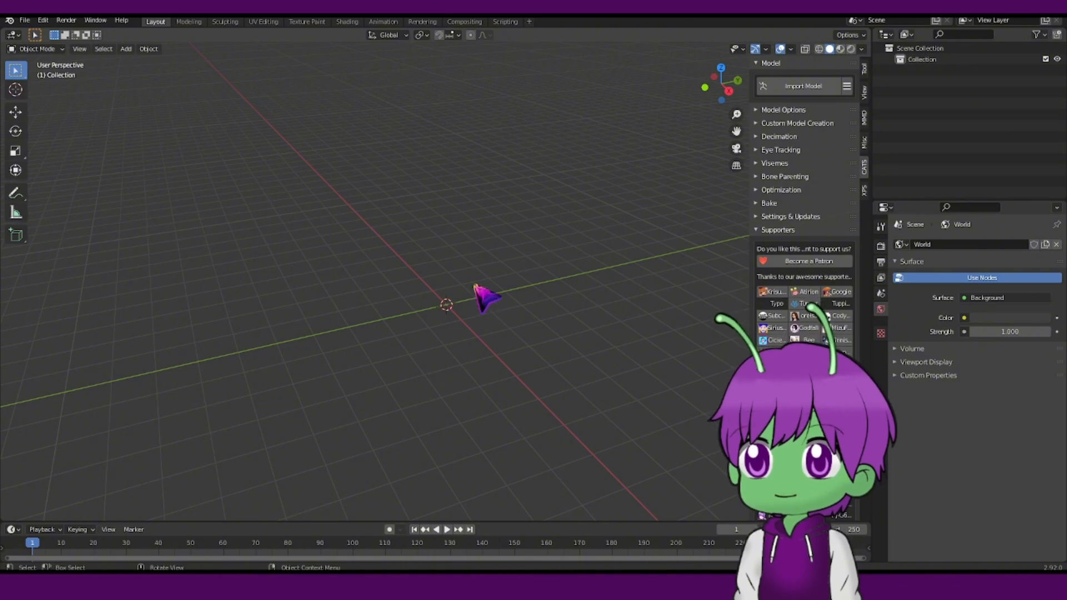
scroll(475, 263, down, 3)
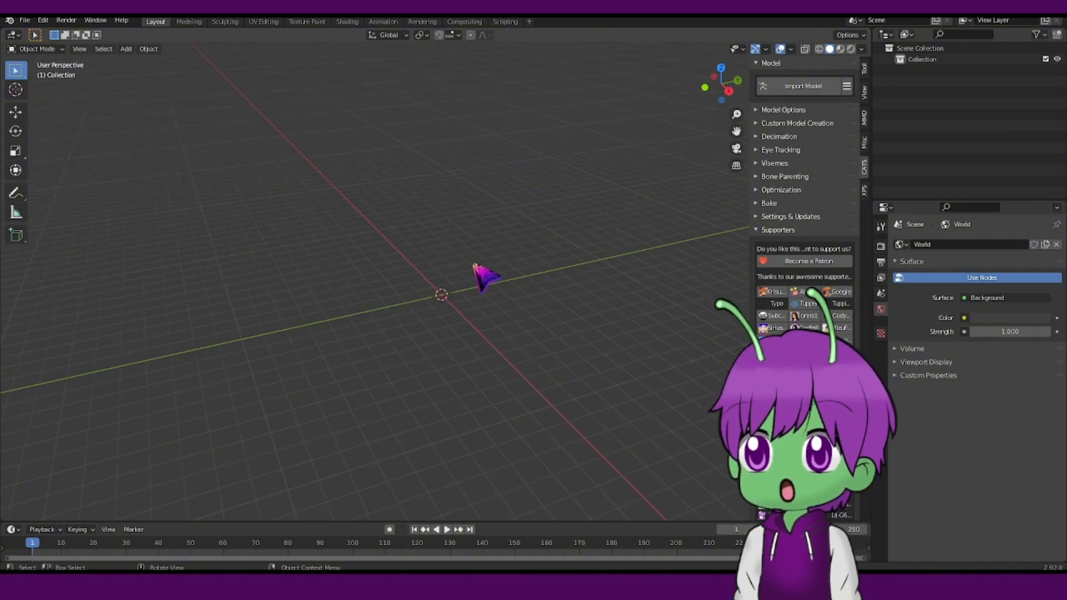
scroll(474, 264, up, 4)
scroll(477, 278, down, 6)
scroll(478, 290, up, 6)
scroll(482, 296, down, 6)
scroll(482, 297, down, 5)
scroll(482, 295, up, 6)
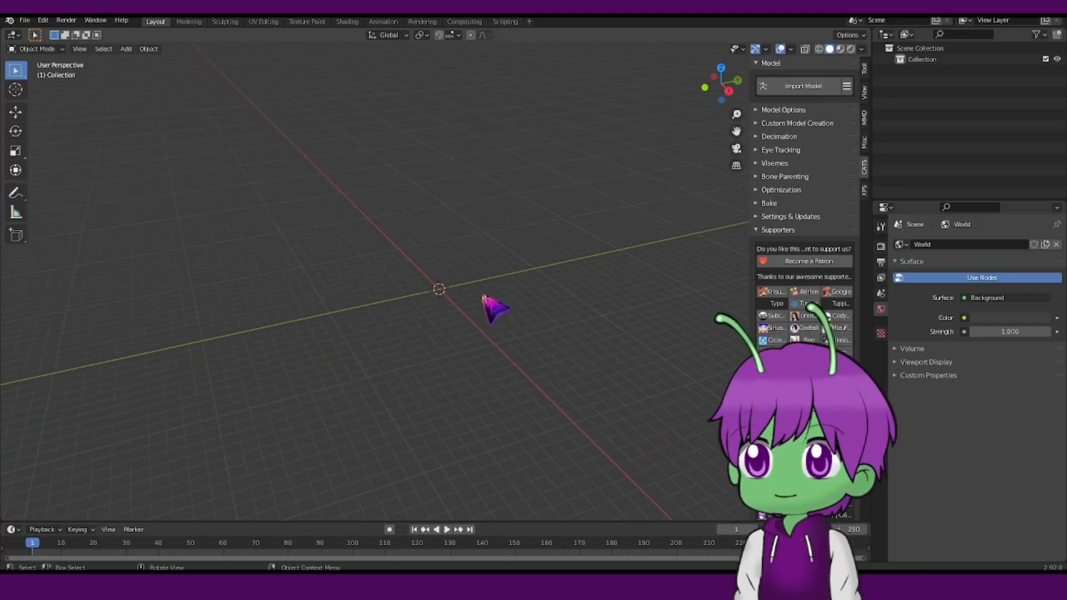
scroll(483, 291, down, 7)
scroll(483, 288, up, 8)
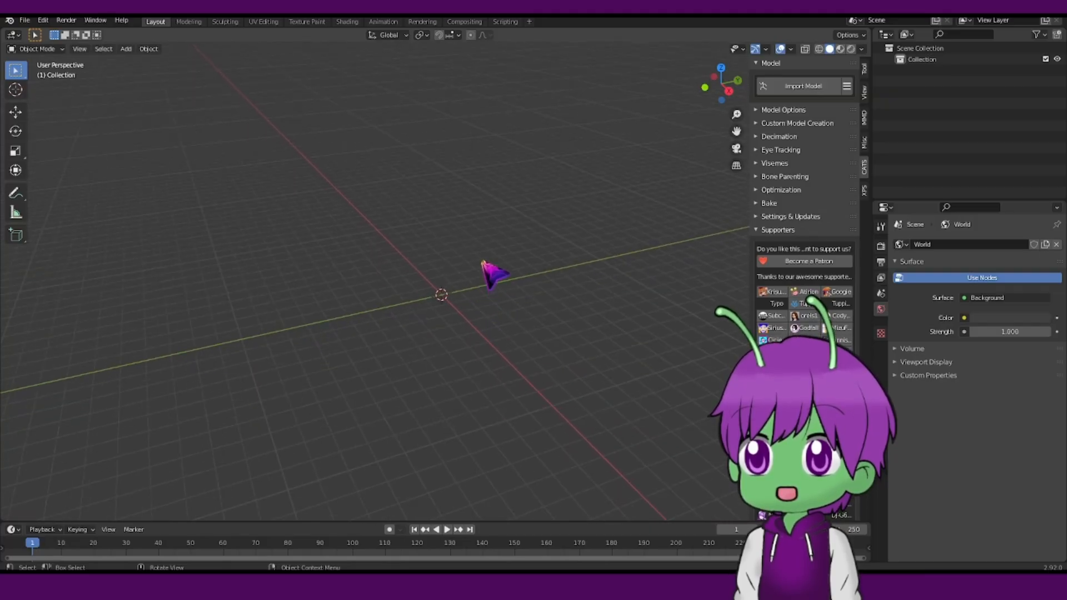
right_click(482, 261)
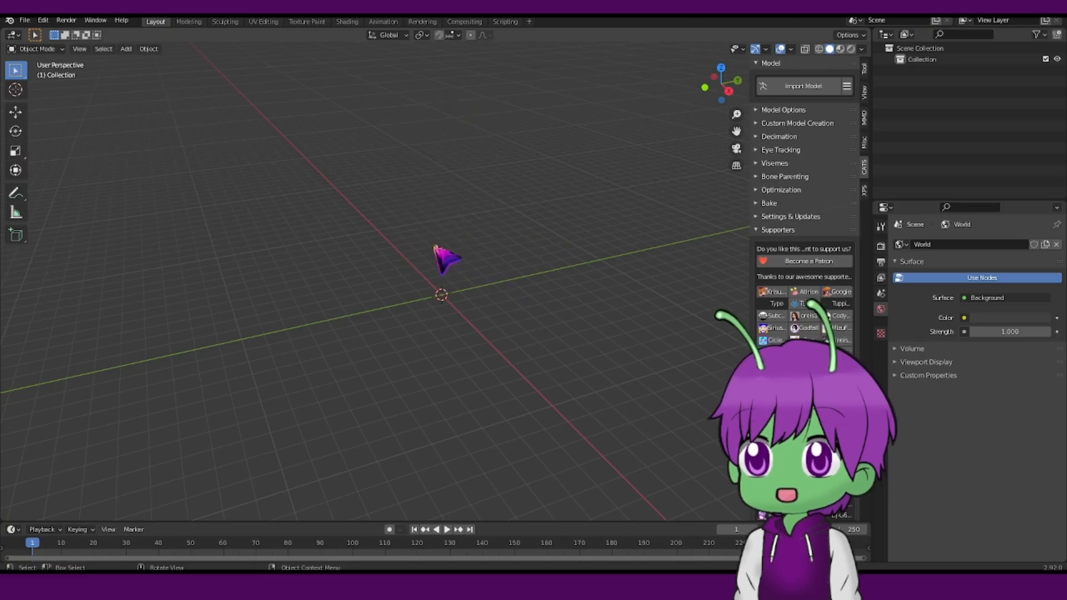
middle_drag(470, 235, 554, 207)
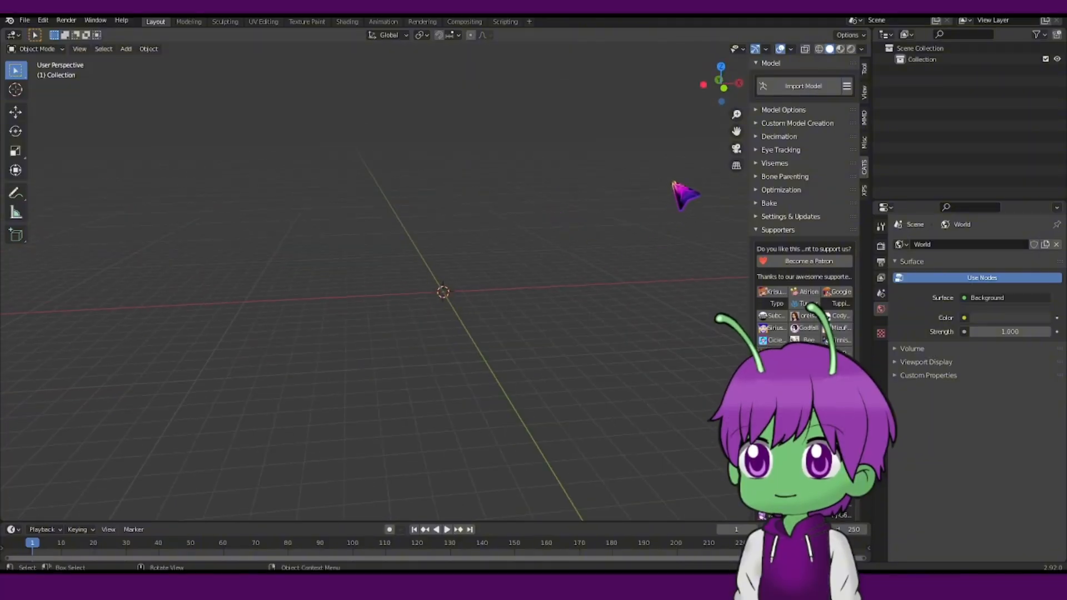
drag(737, 131, 671, 205)
drag(737, 130, 744, 152)
middle_drag(591, 188, 639, 172)
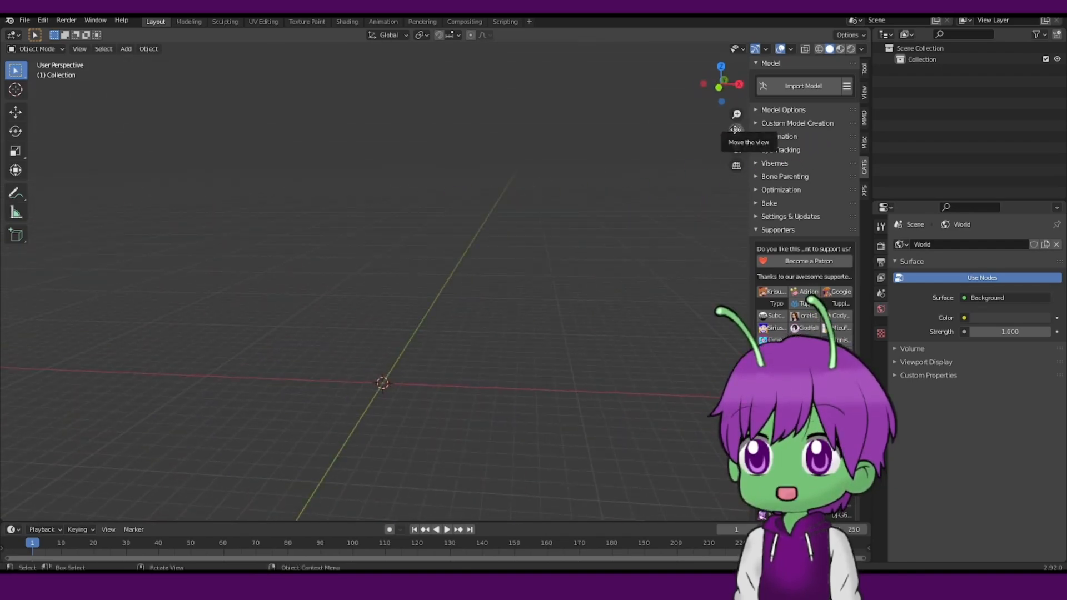
drag(736, 130, 785, 141)
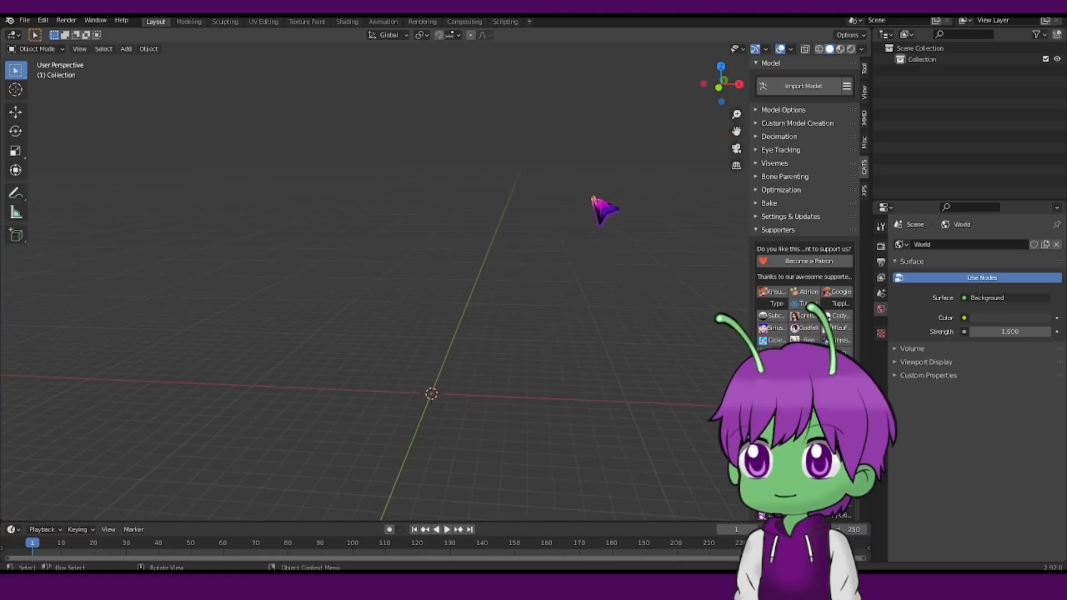
middle_drag(592, 197, 605, 207)
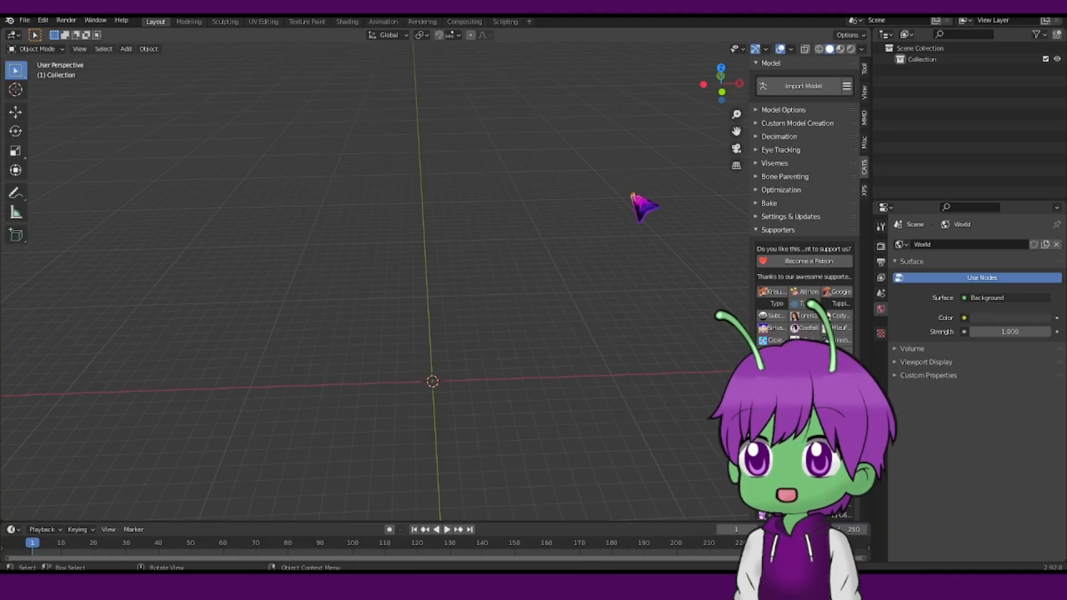
Open Preferences and inspect the Cats Blender Plugin entry in the add-ons list, then close the window.
click(42, 20)
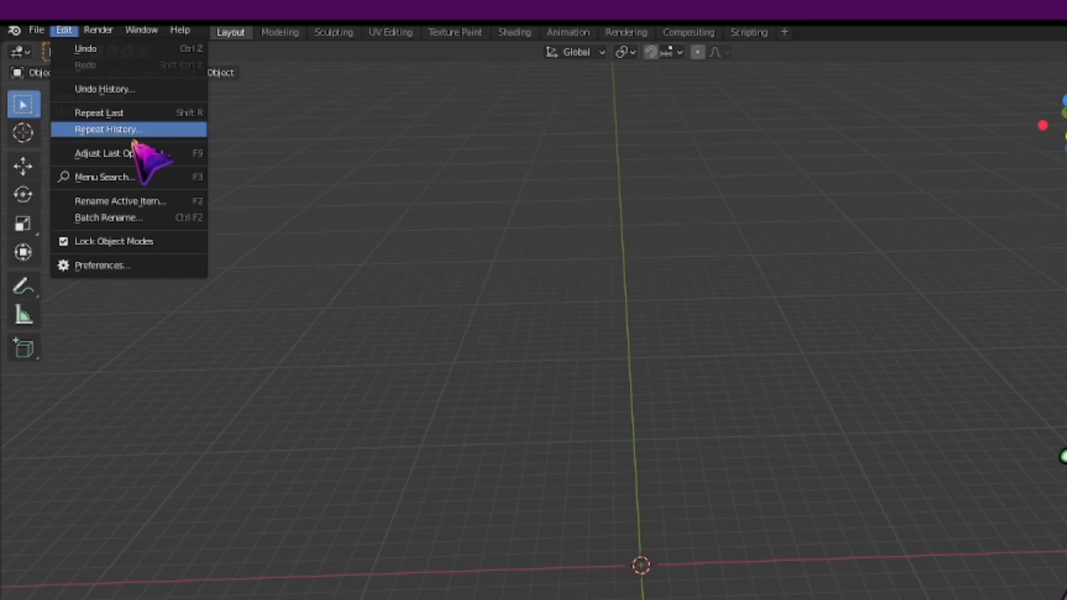
click(63, 29)
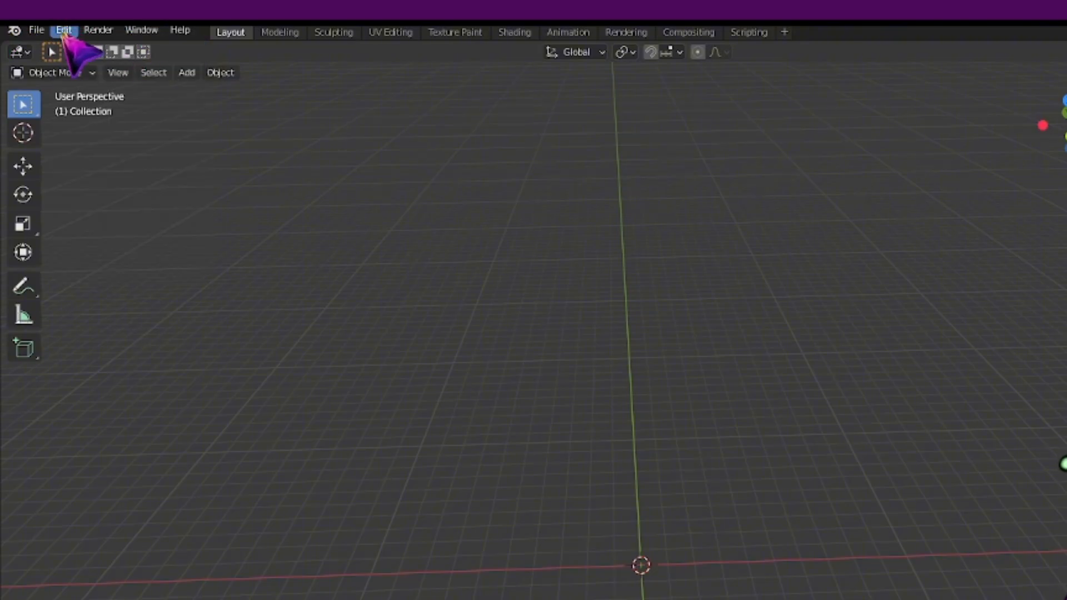
click(64, 31)
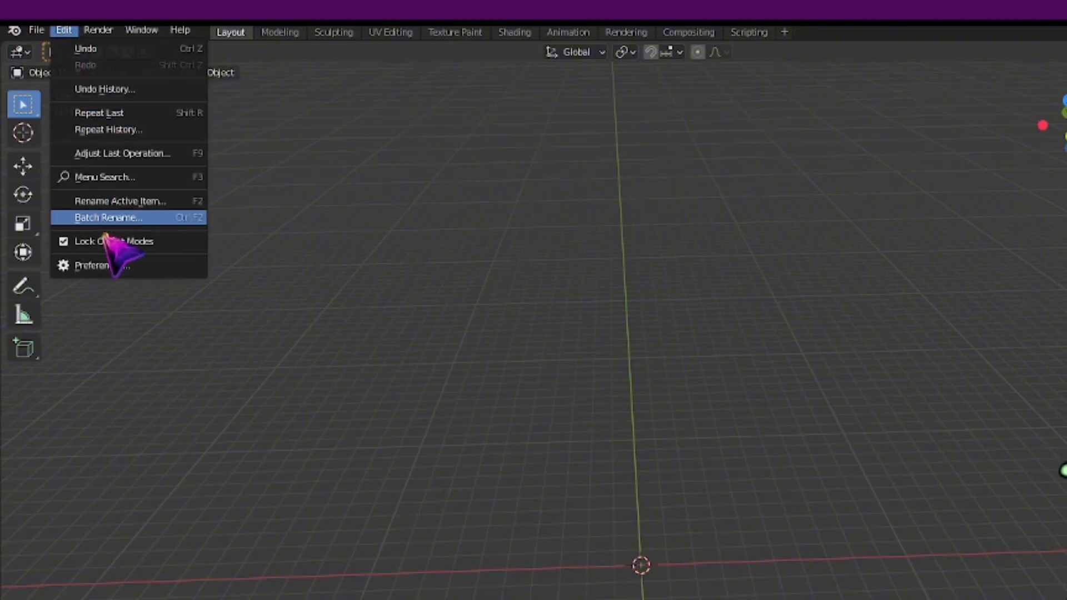
click(97, 266)
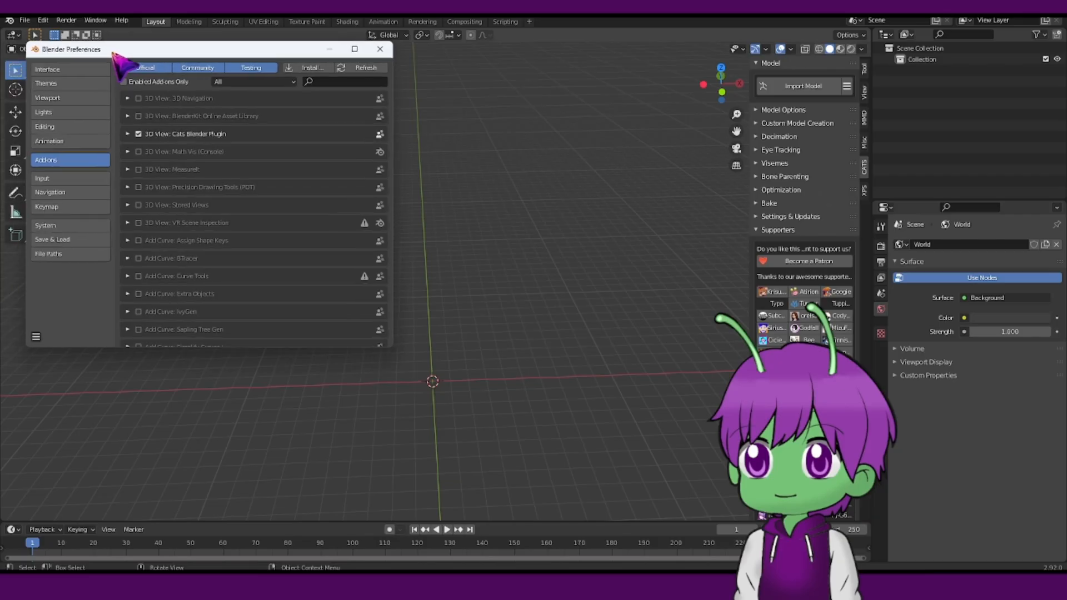
drag(117, 54, 295, 135)
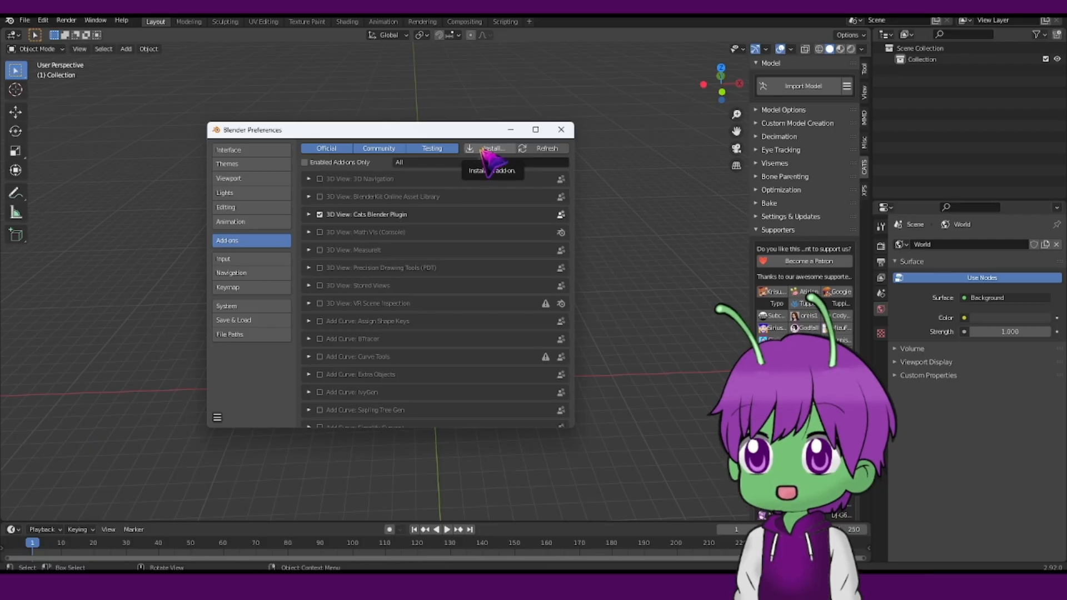
click(485, 148)
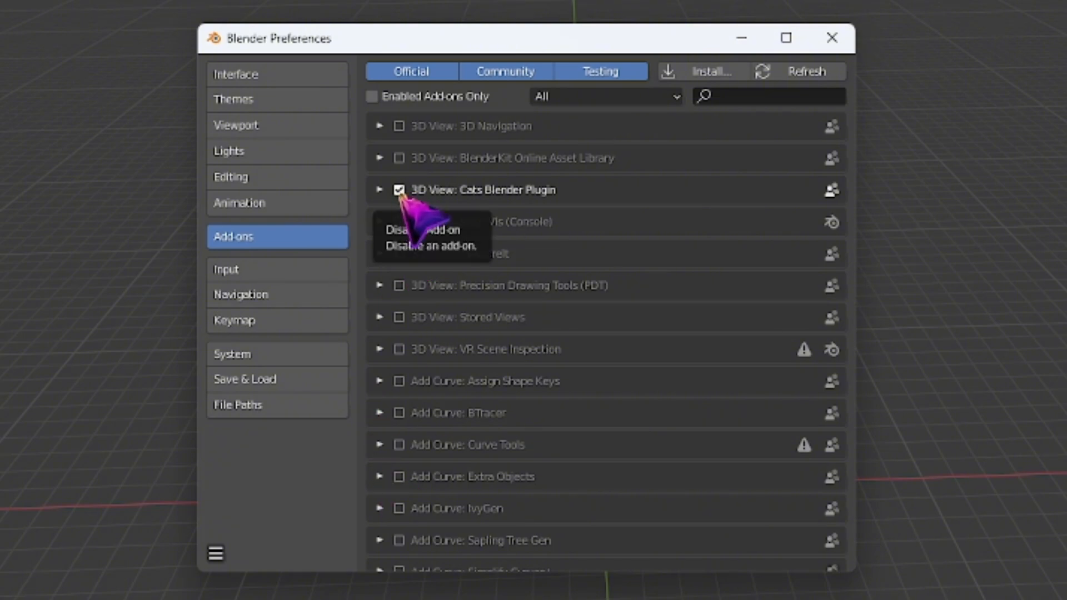
click(832, 37)
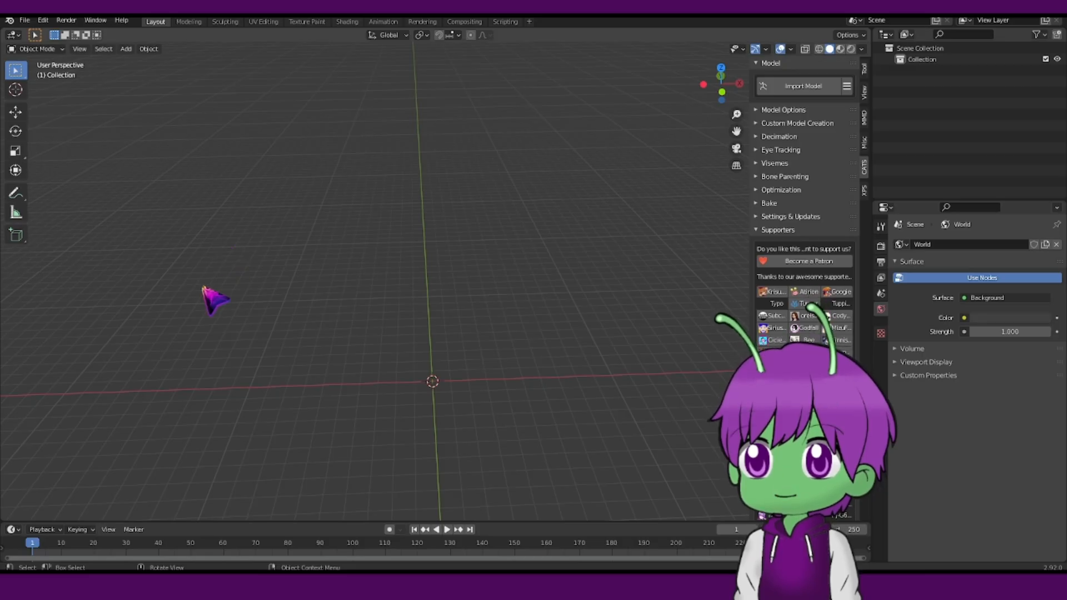
Import the Freddy v1.0.pmx model with the Cats Import Model tool.
drag(732, 129, 721, 65)
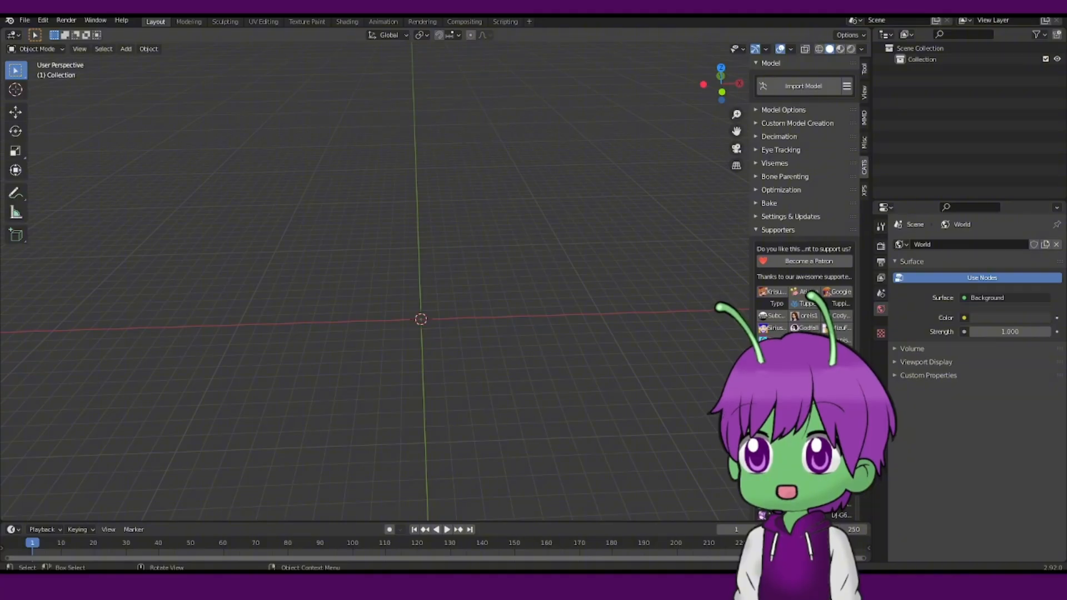
click(803, 86)
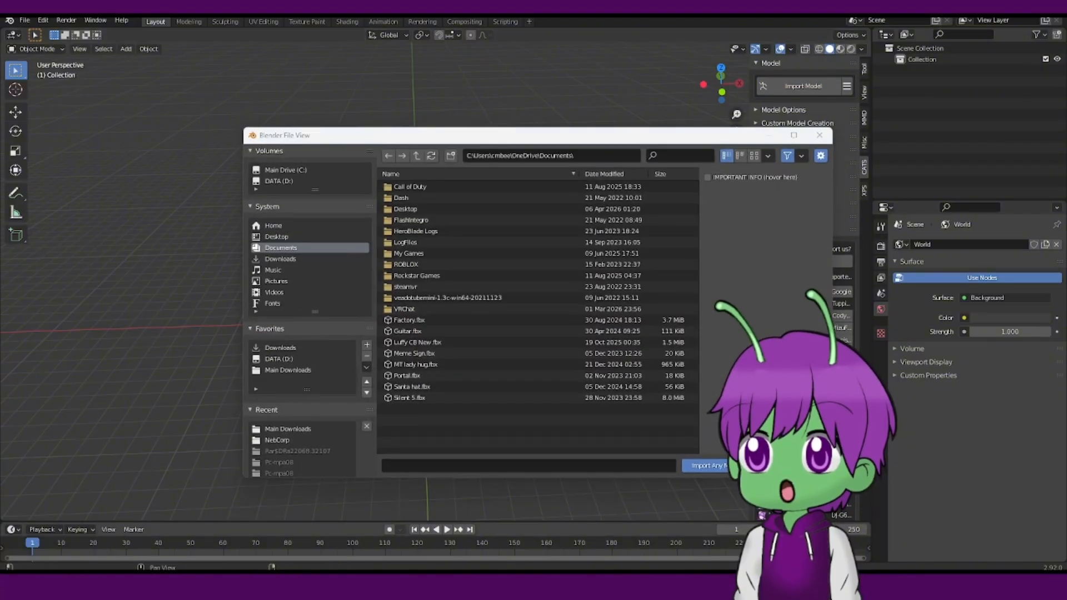
drag(446, 428, 433, 476)
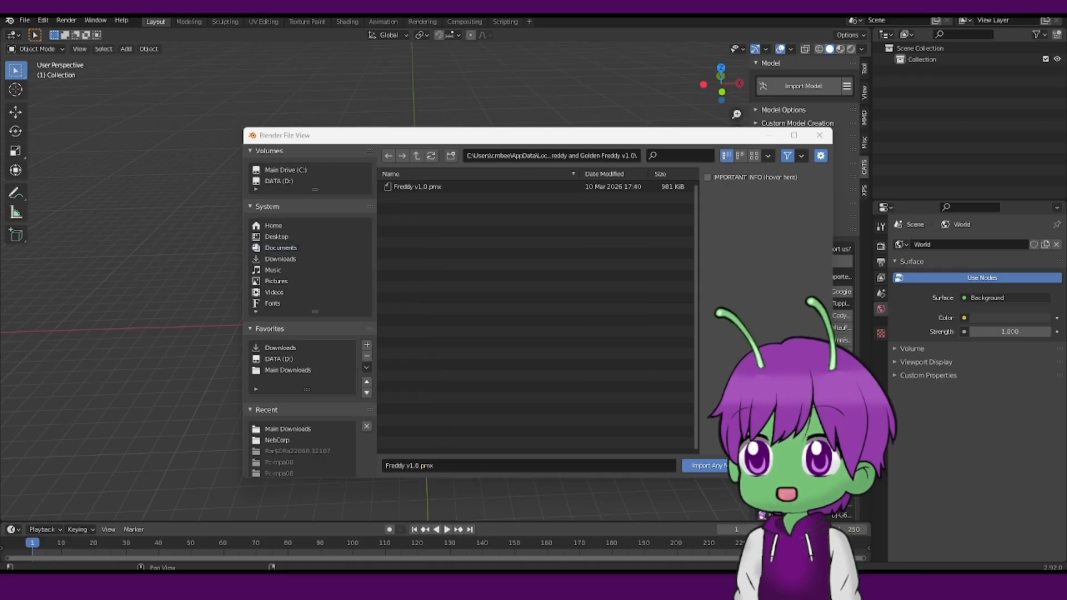
click(692, 466)
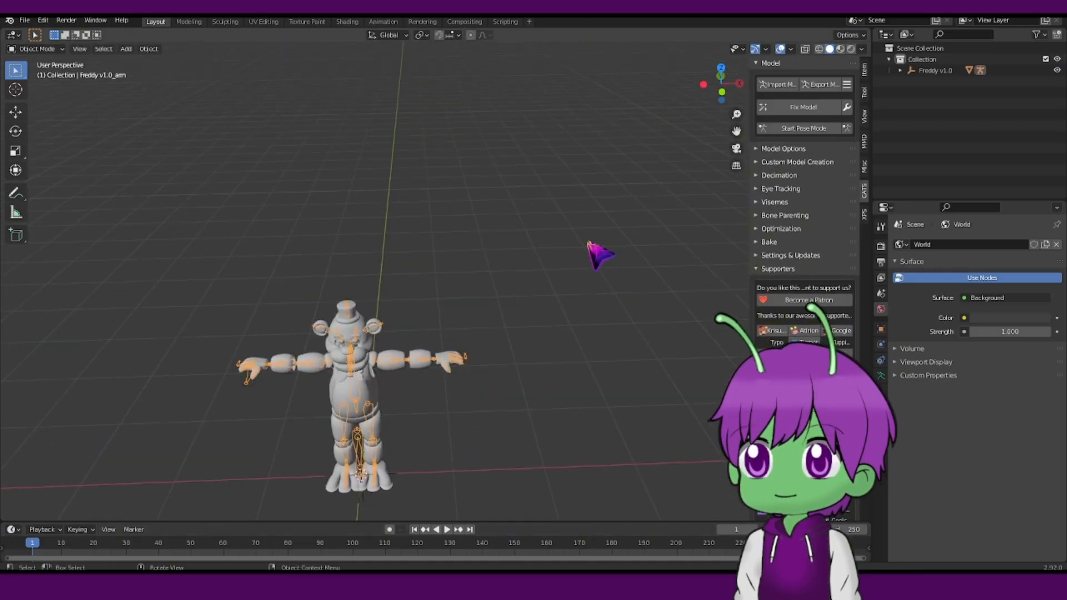
Select the imported Freddy mesh in the viewport.
scroll(617, 224, up, 2)
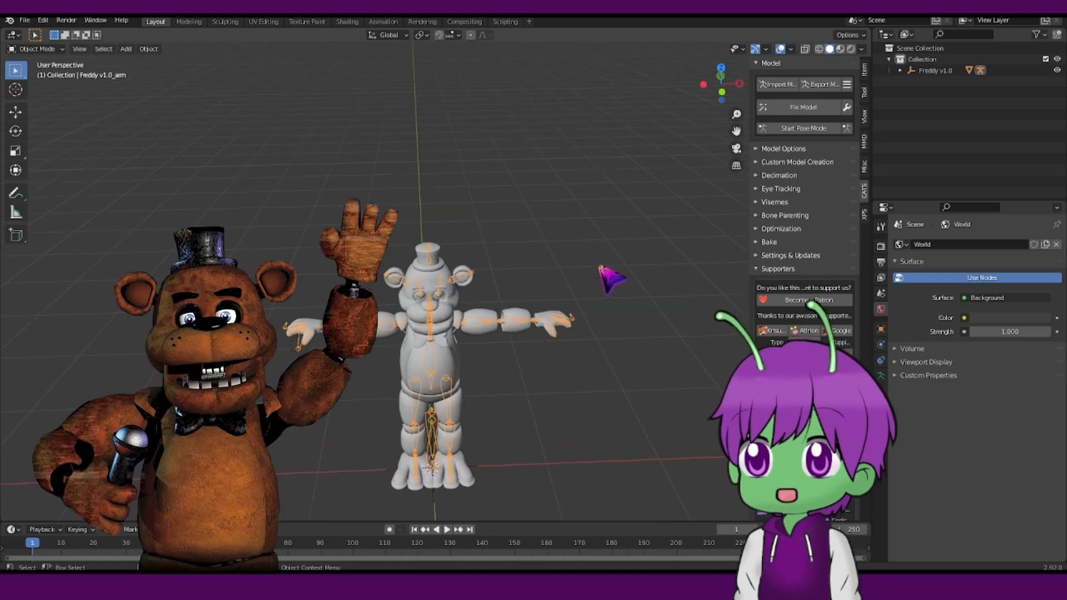
middle_drag(596, 265, 597, 249)
click(734, 126)
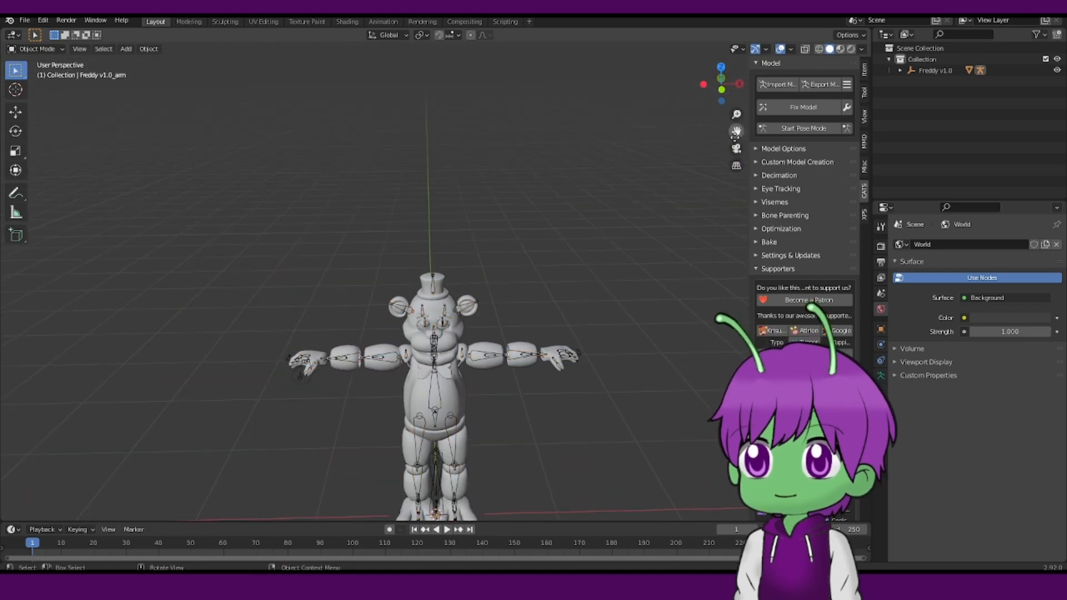
drag(734, 130, 729, 20)
scroll(658, 185, up, 2)
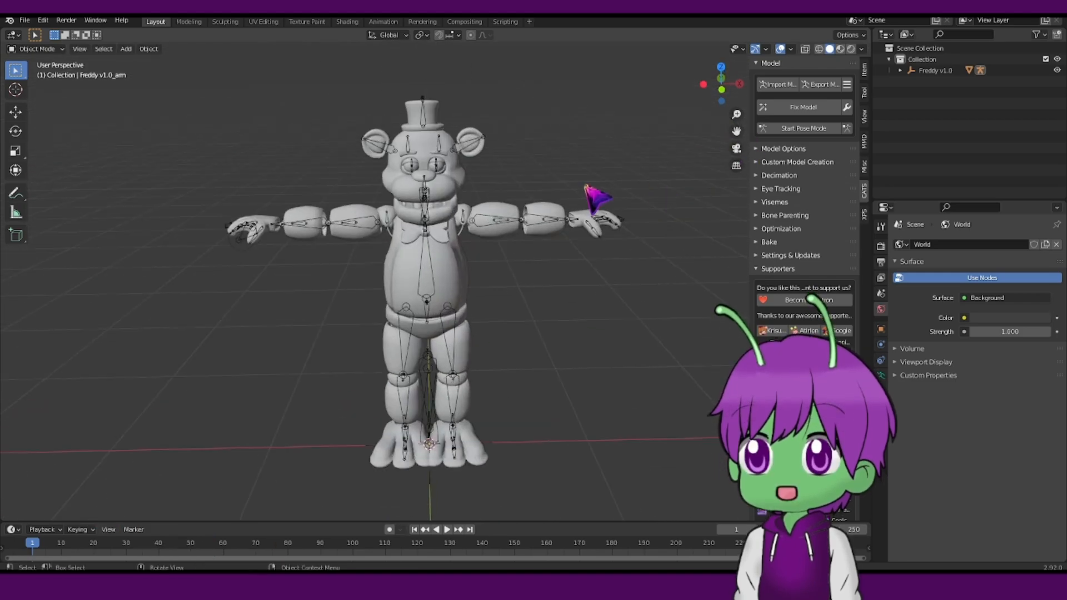
middle_drag(583, 184, 585, 166)
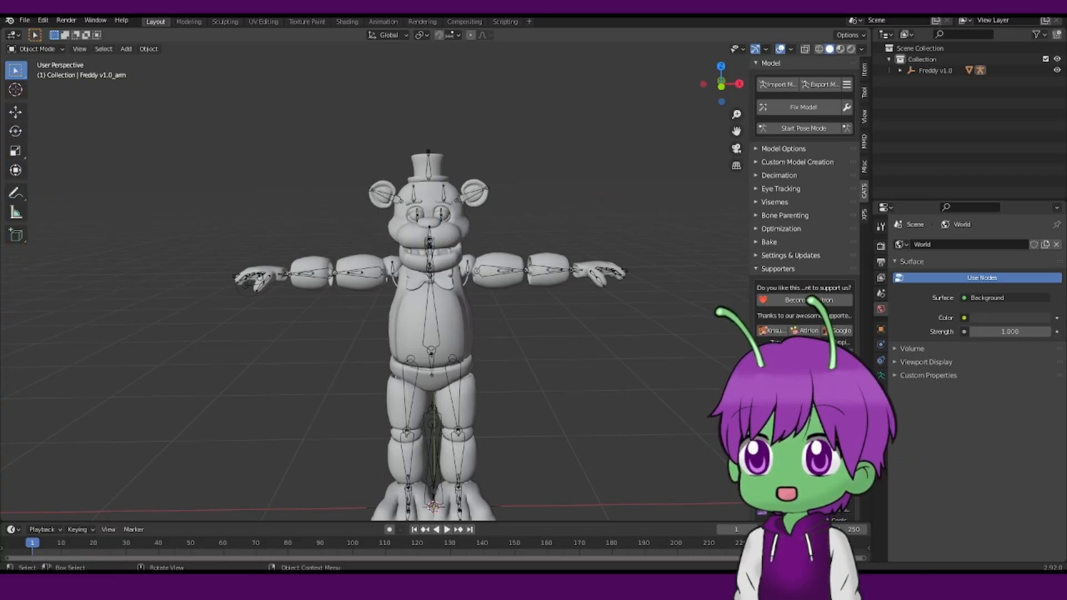
scroll(658, 291, up, 2)
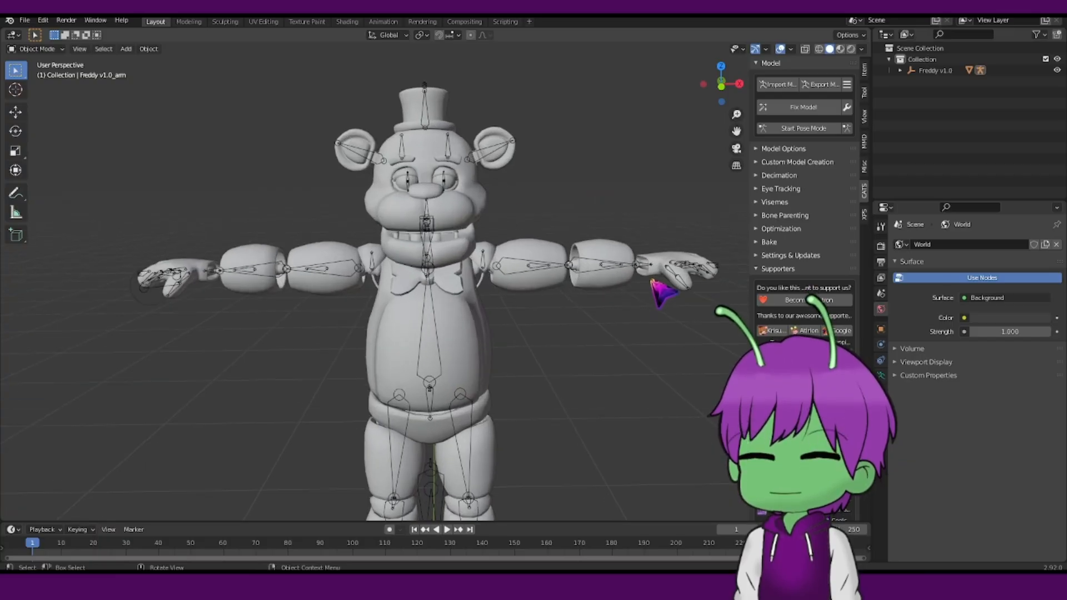
click(154, 300)
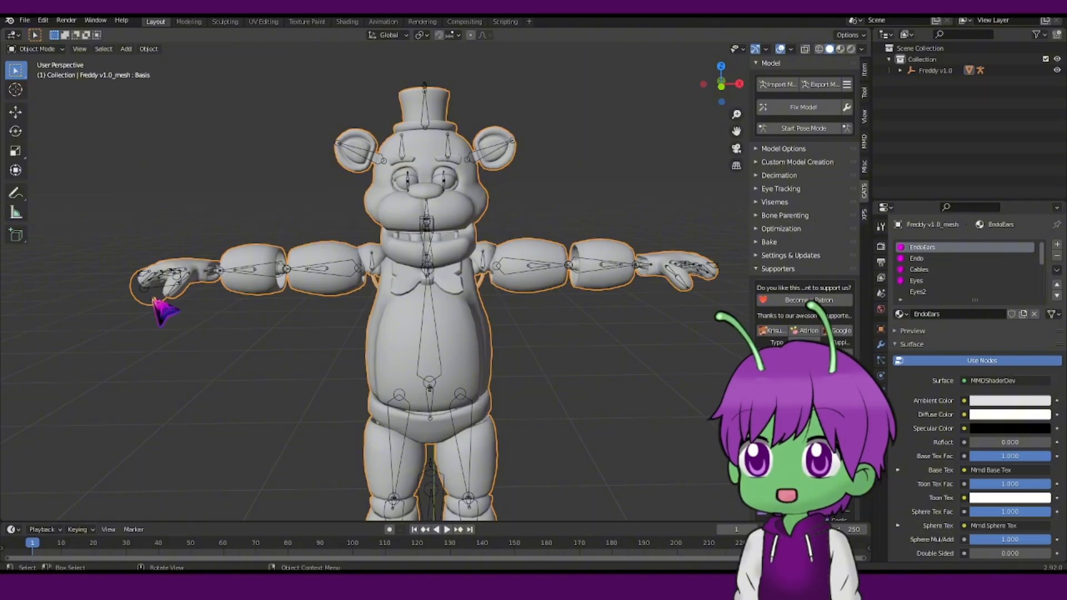
Expand the Model Options and Custom Model Creation sections of the Cats panel.
scroll(384, 303, down, 5)
middle_drag(373, 283, 364, 255)
scroll(444, 266, up, 4)
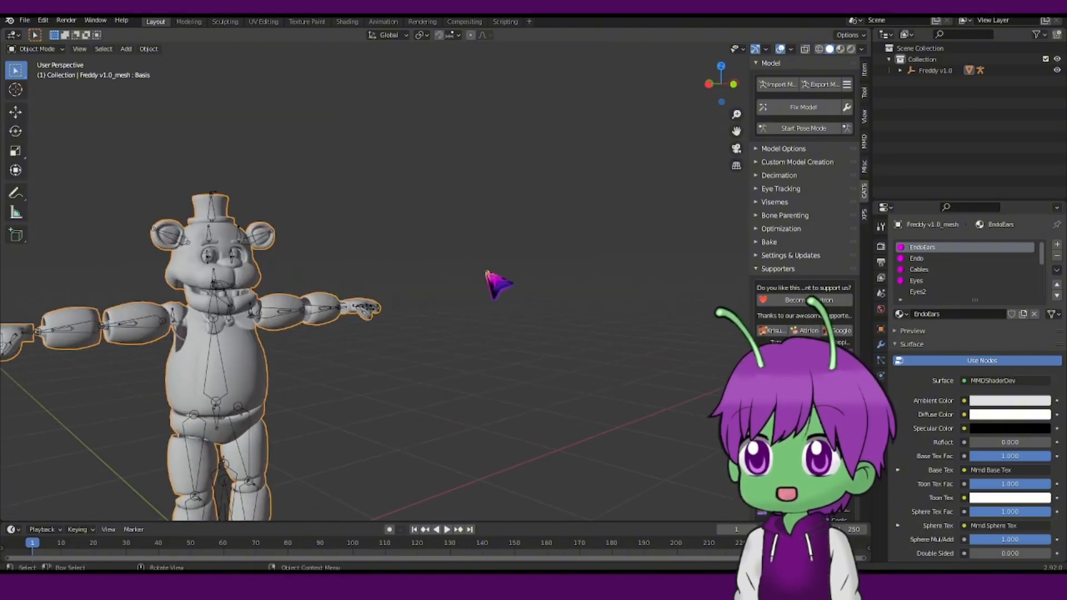
middle_drag(498, 284, 532, 250)
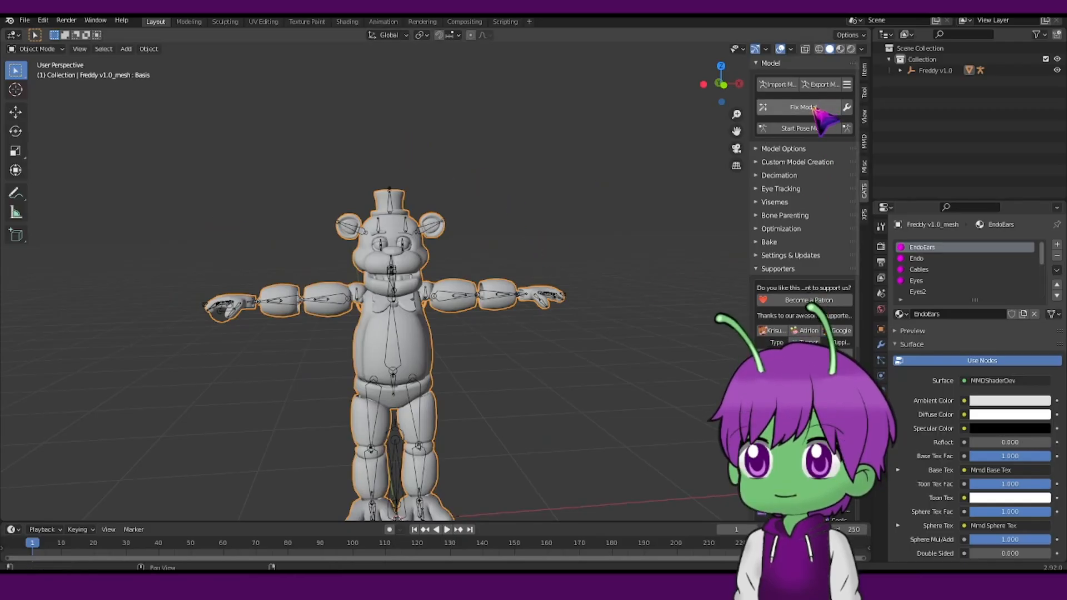
scroll(315, 261, up, 2)
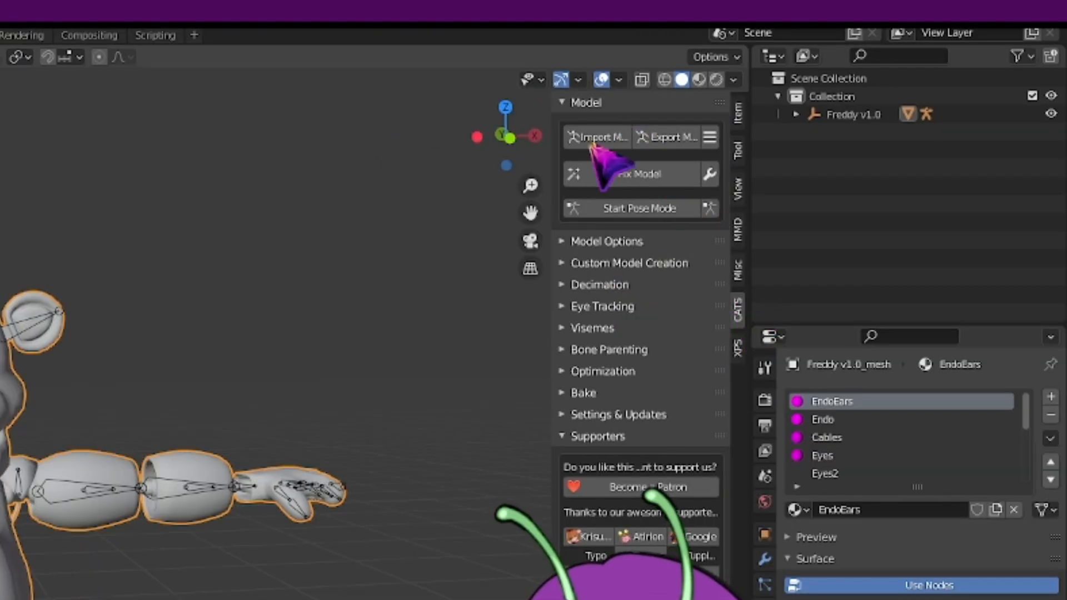
click(578, 243)
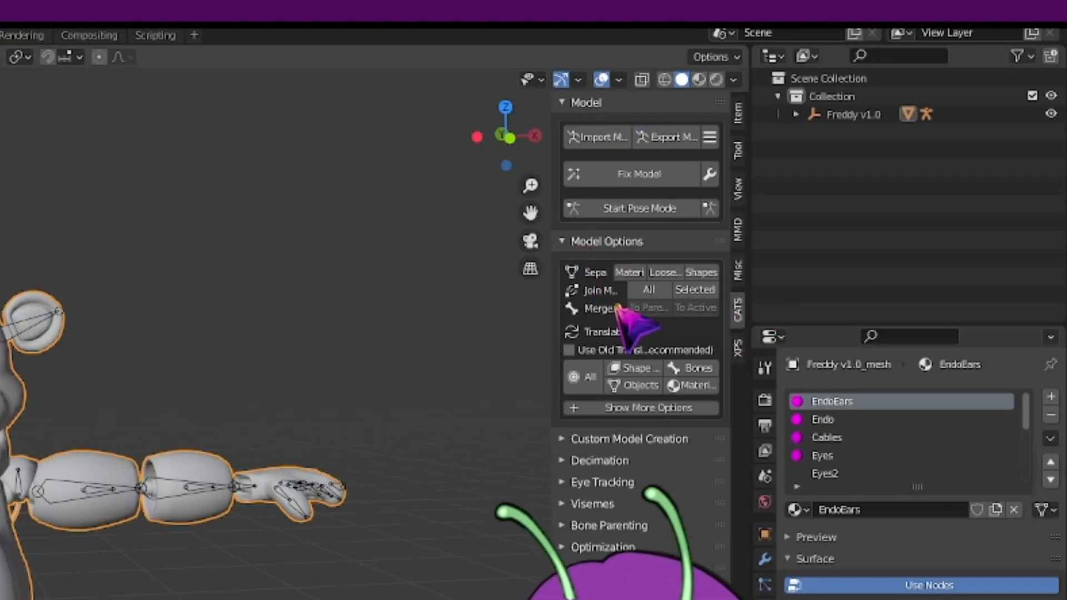
click(578, 439)
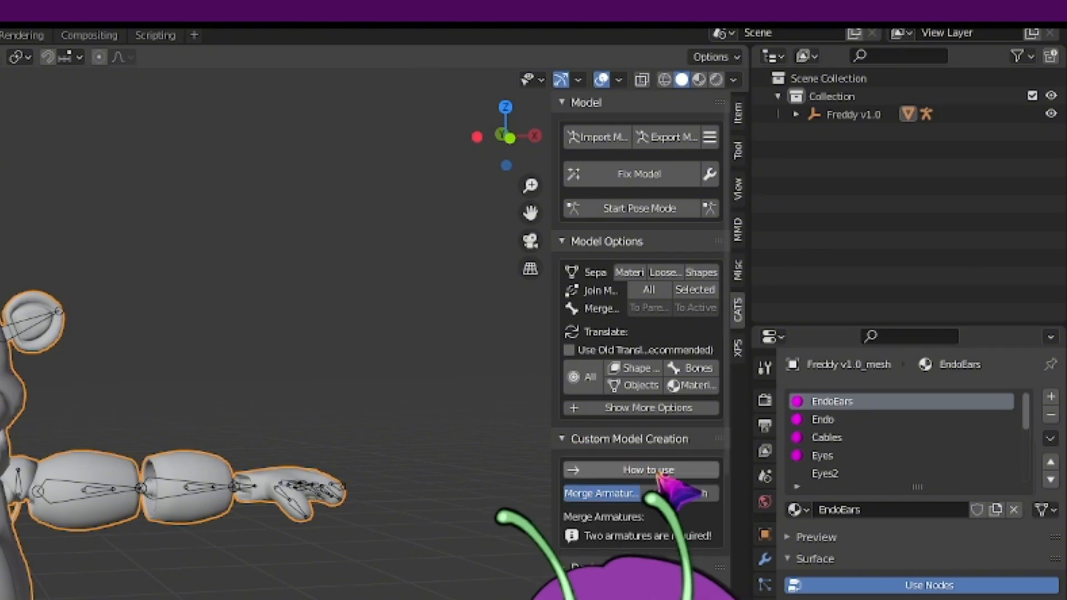
click(630, 440)
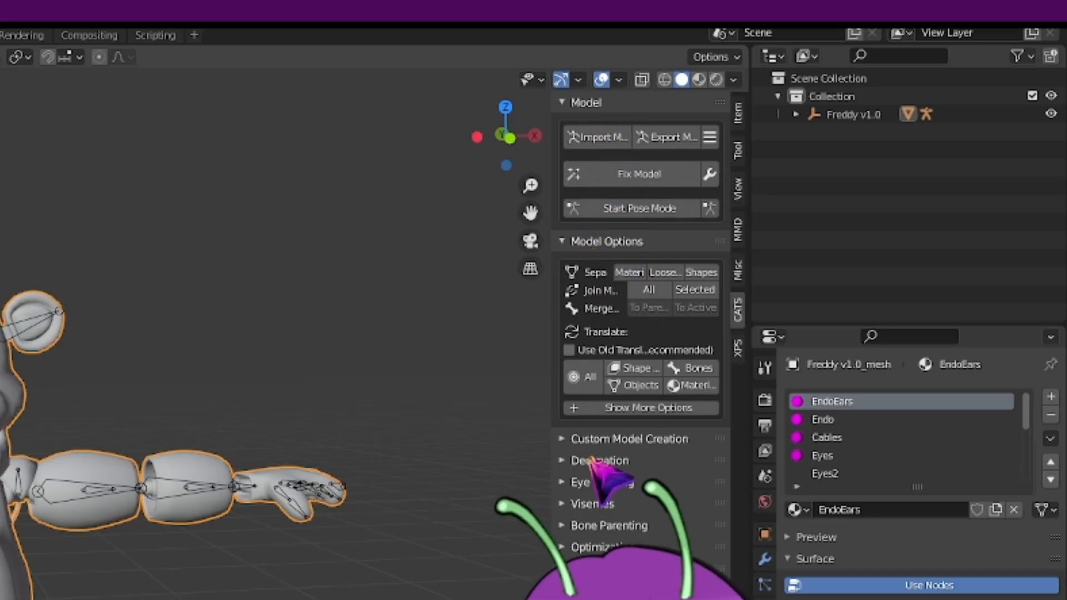
click(600, 441)
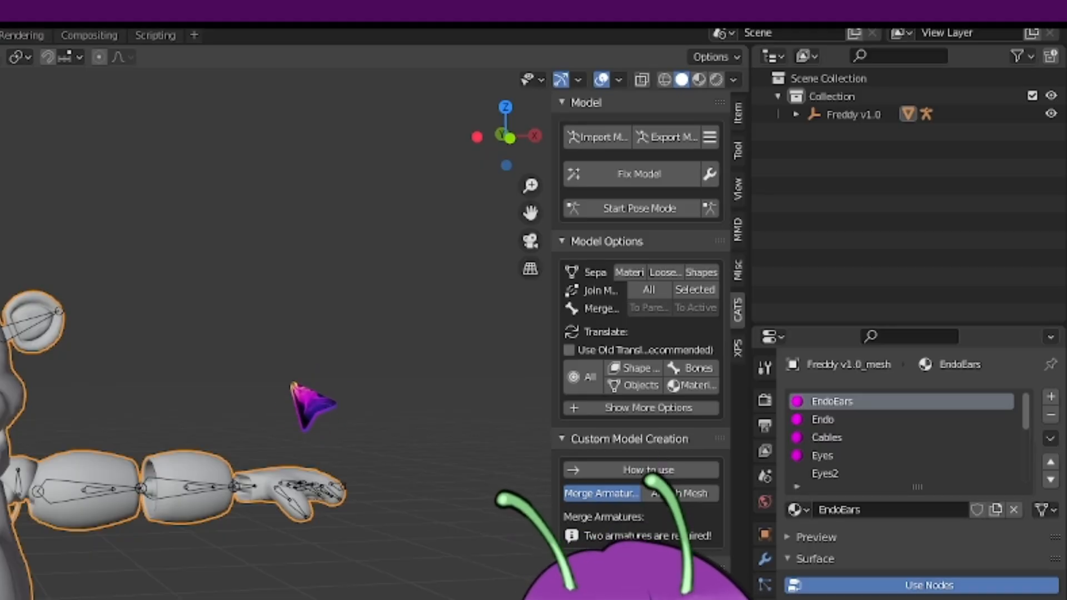
Examine the imported model in the viewport and scroll through its material list.
scroll(284, 380, down, 4)
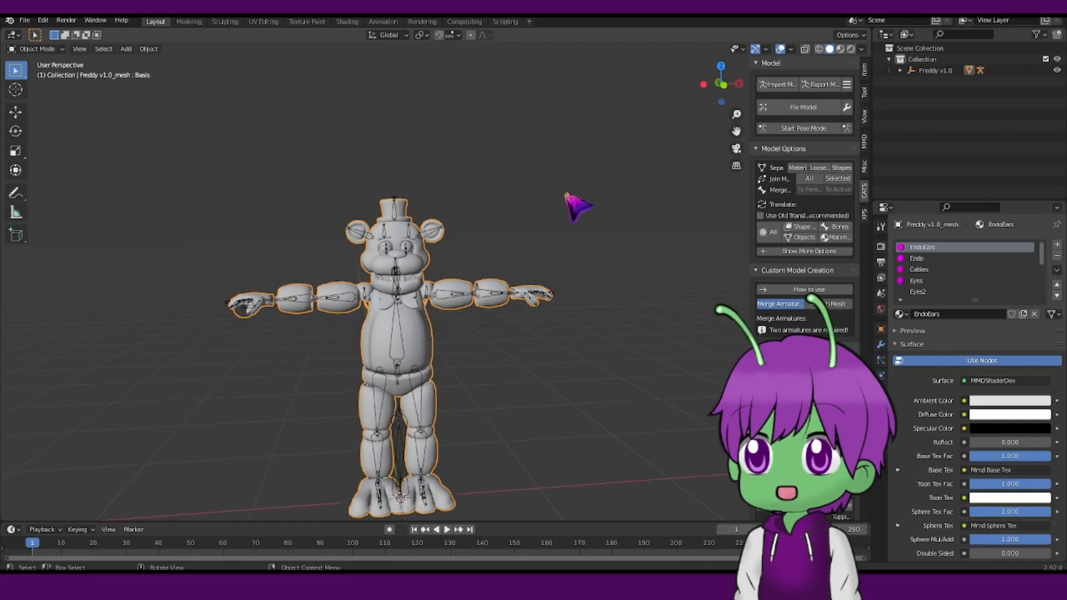
scroll(579, 226, up, 2)
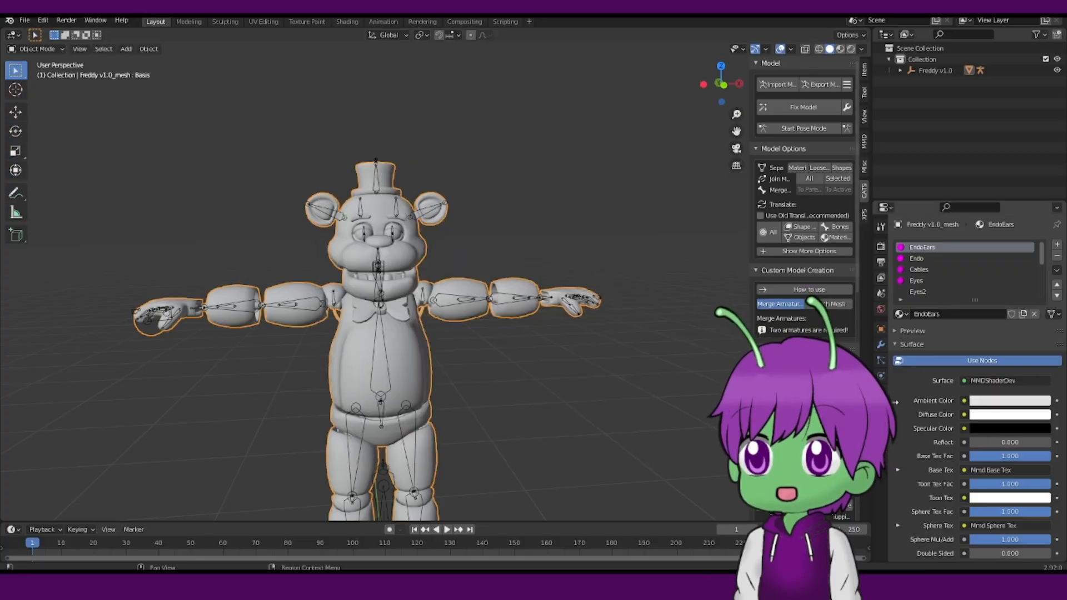
scroll(948, 267, down, 3)
scroll(956, 276, up, 3)
scroll(958, 278, down, 7)
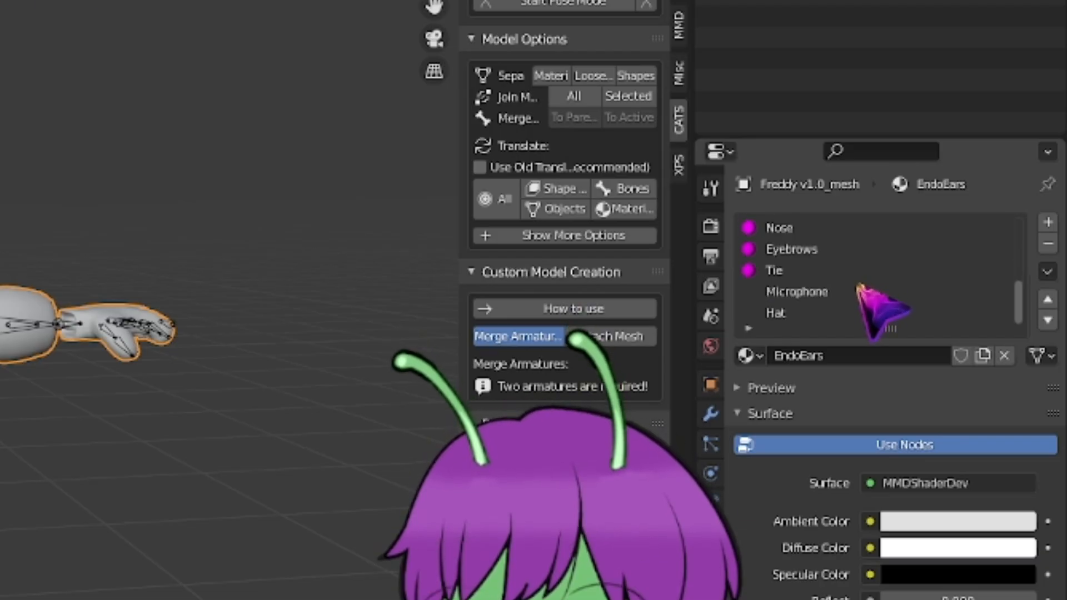
scroll(867, 301, up, 7)
scroll(864, 283, down, 7)
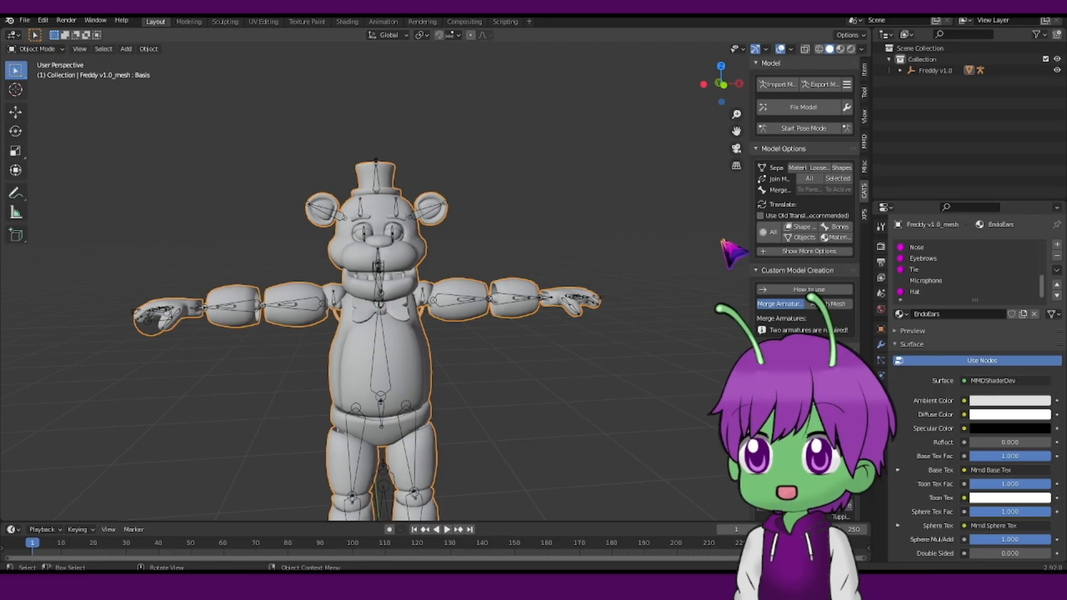
scroll(722, 239, down, 4)
Run Fix Model on the imported Freddy model and dismiss the error report.
middle_drag(623, 219, 613, 219)
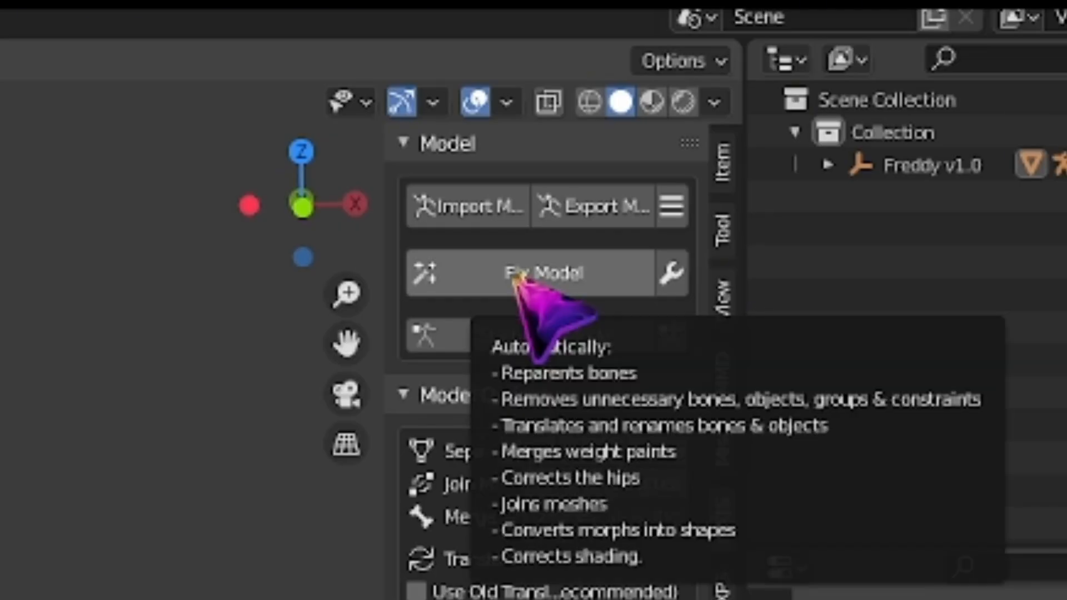
click(516, 275)
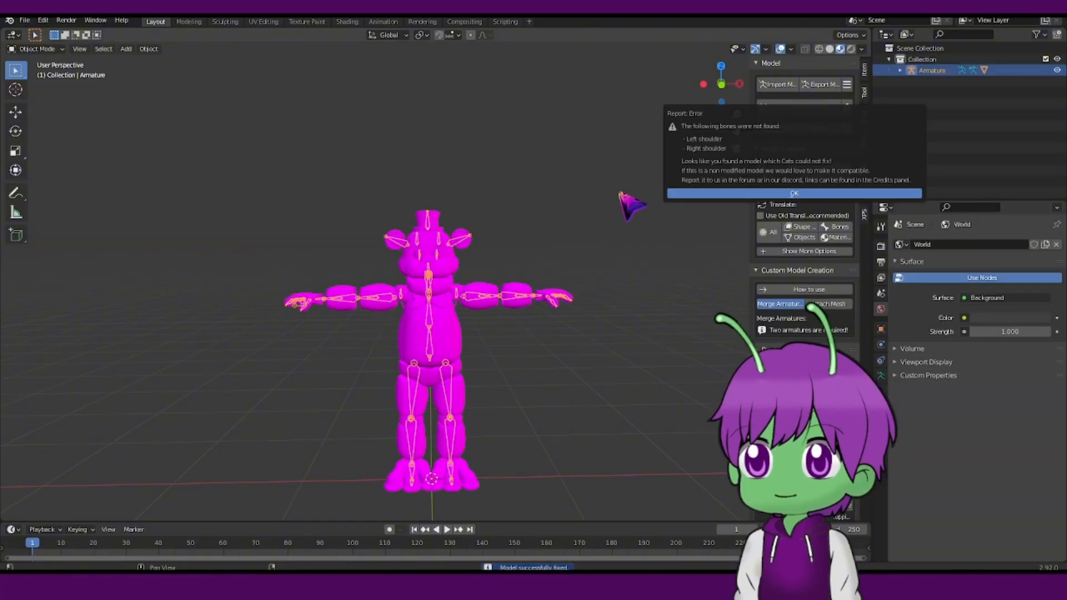
click(721, 194)
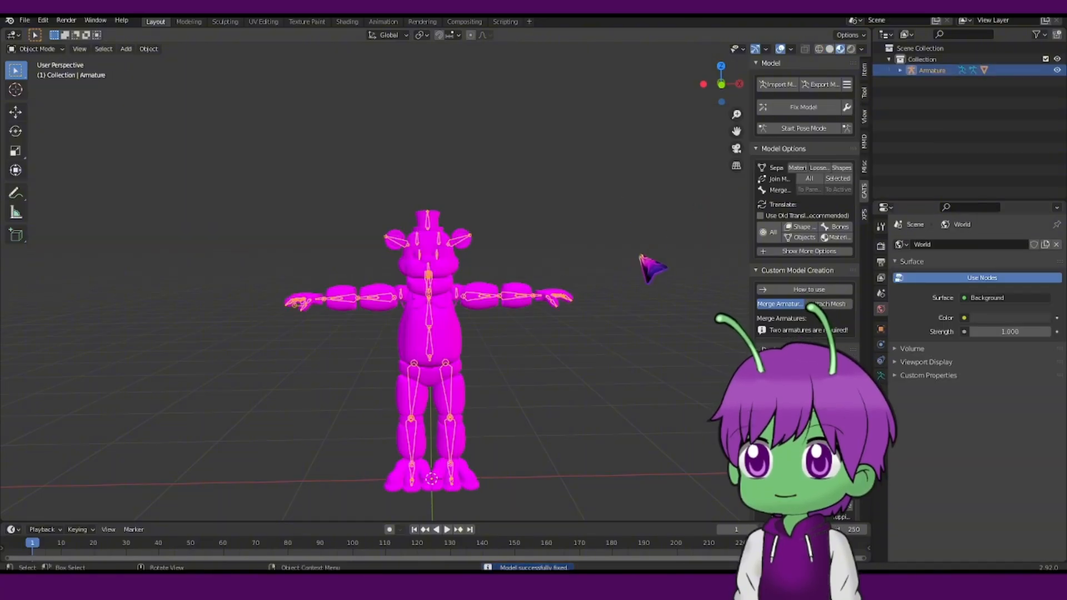
Inspect the fixed model from several angles and zoom levels in the viewport.
scroll(642, 258, up, 3)
scroll(550, 258, down, 3)
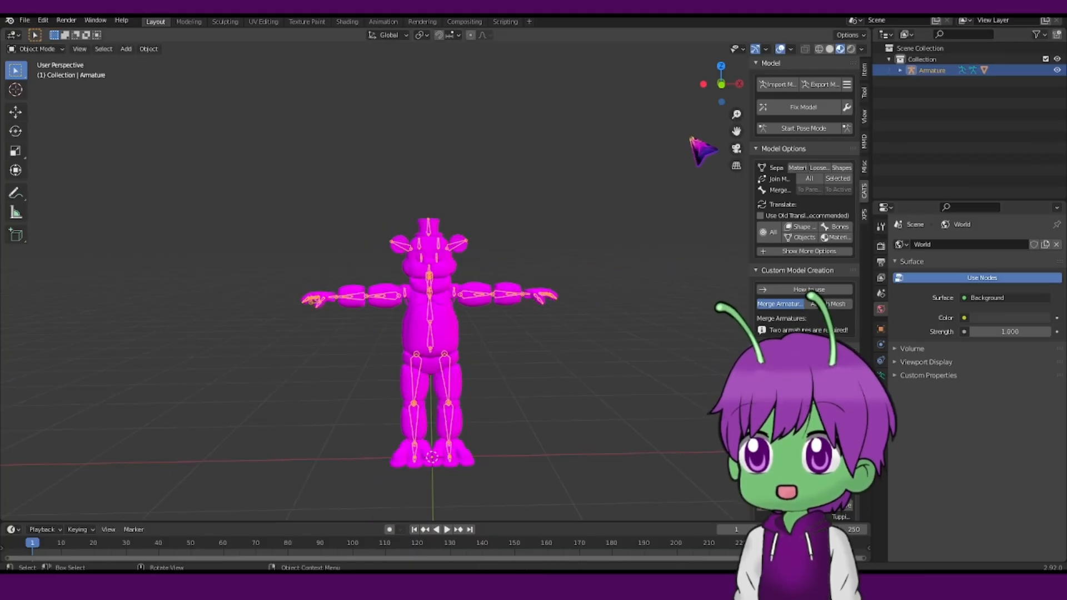
scroll(551, 269, up, 2)
scroll(533, 330, up, 2)
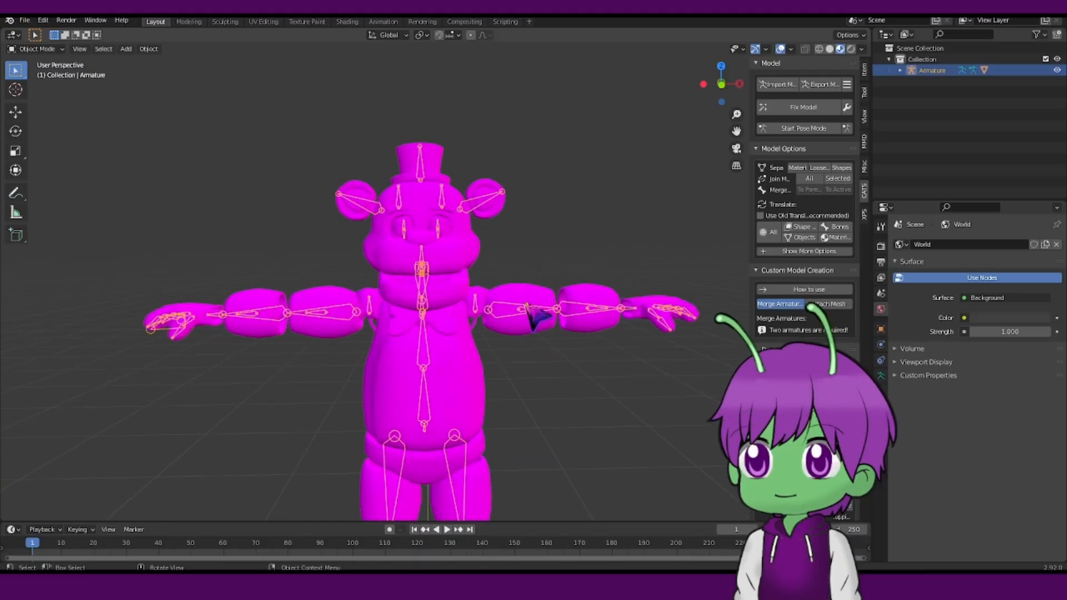
scroll(435, 260, down, 4)
middle_drag(381, 291, 409, 312)
scroll(414, 324, up, 1)
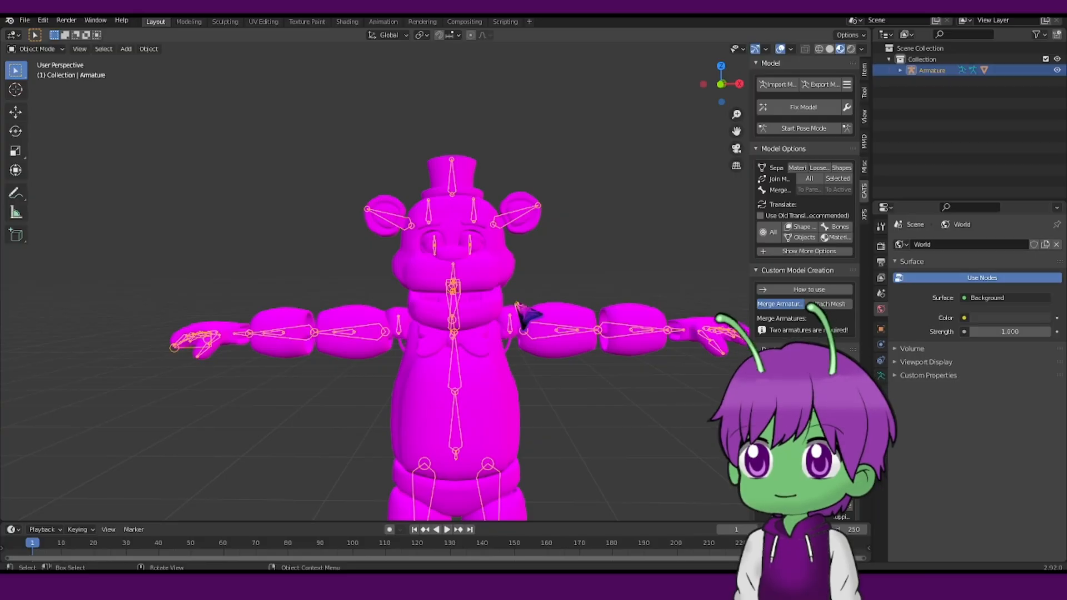
scroll(517, 306, down, 2)
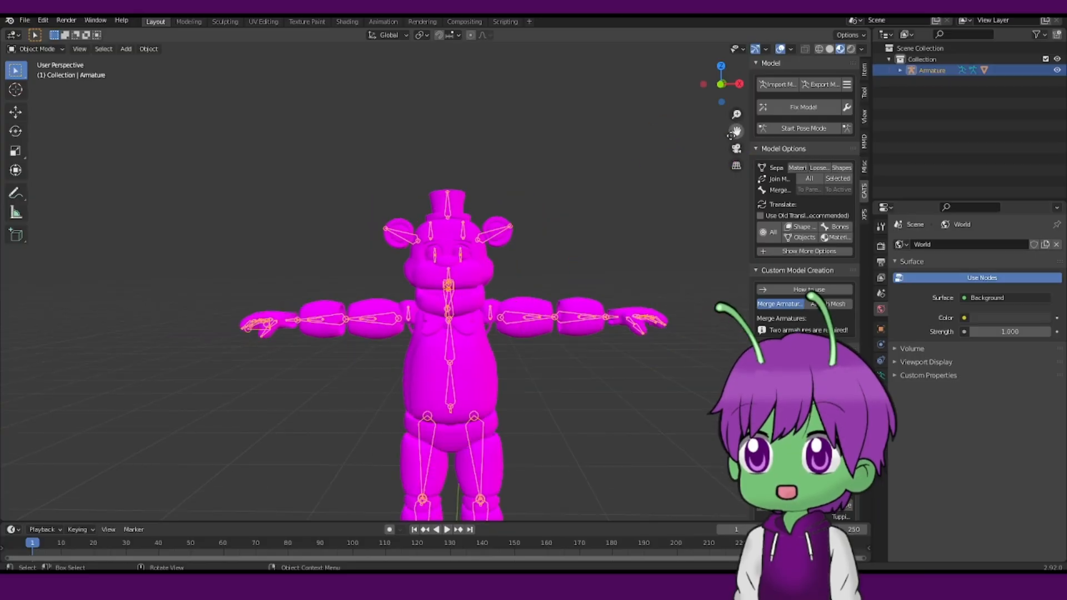
drag(731, 135, 707, 86)
scroll(619, 195, down, 2)
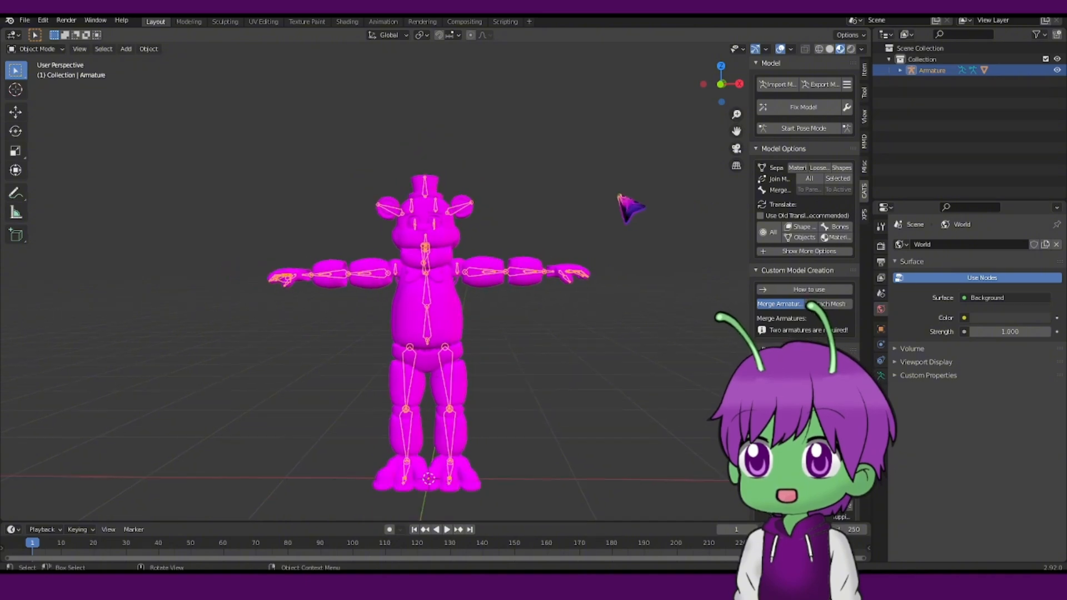
scroll(620, 196, up, 2)
drag(737, 131, 712, 134)
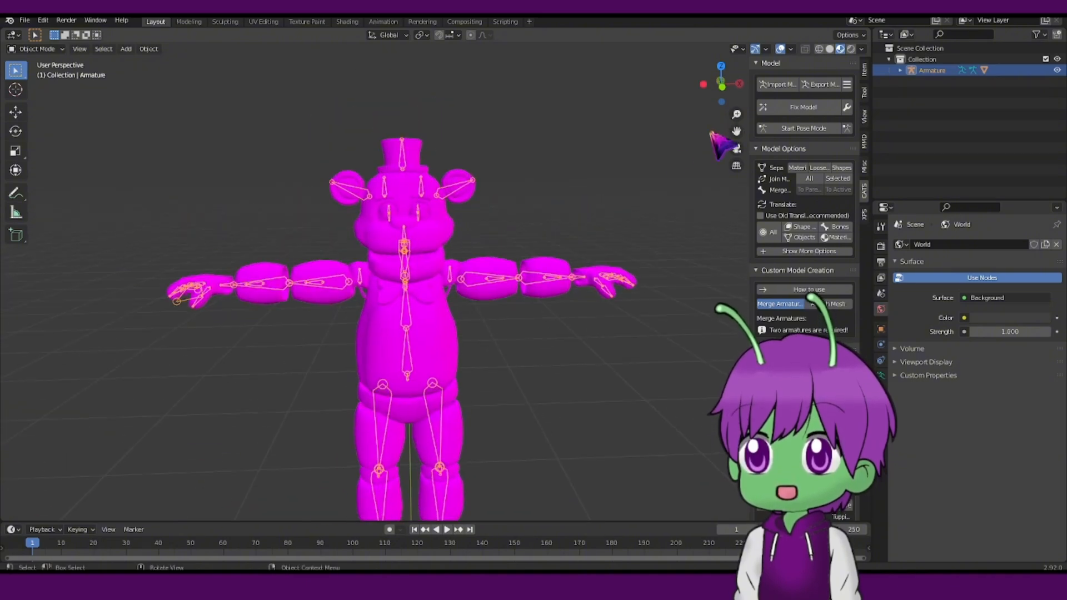
scroll(549, 165, up, 1)
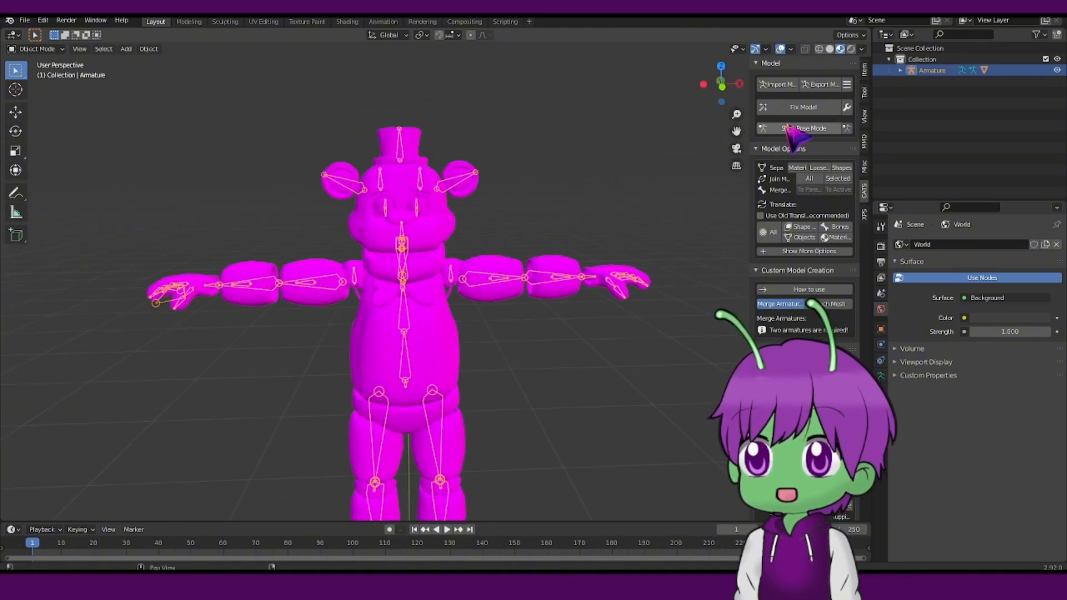
drag(736, 131, 734, 90)
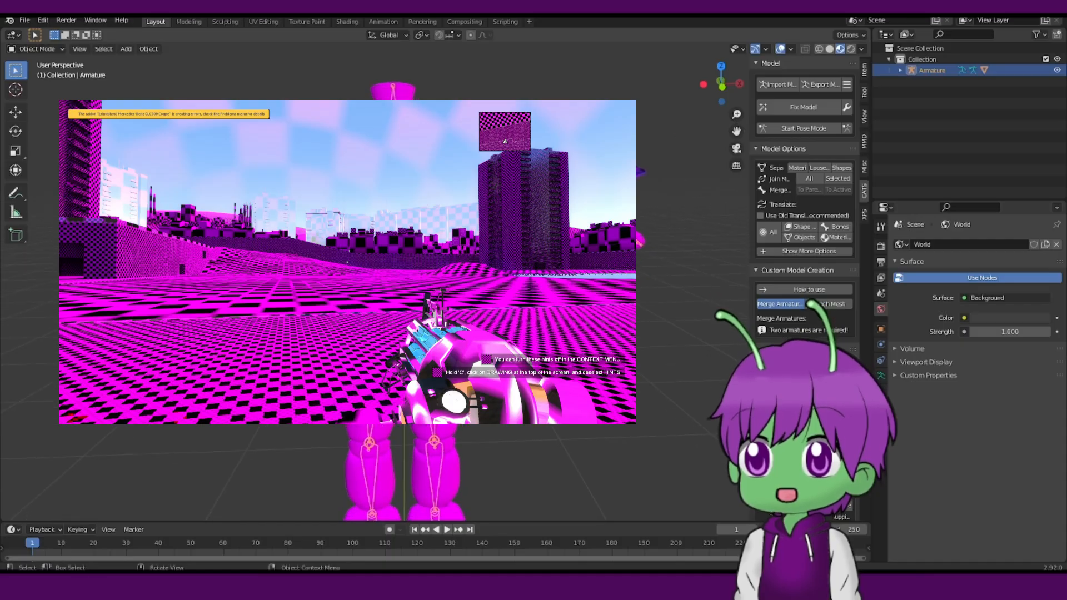
scroll(606, 176, down, 1)
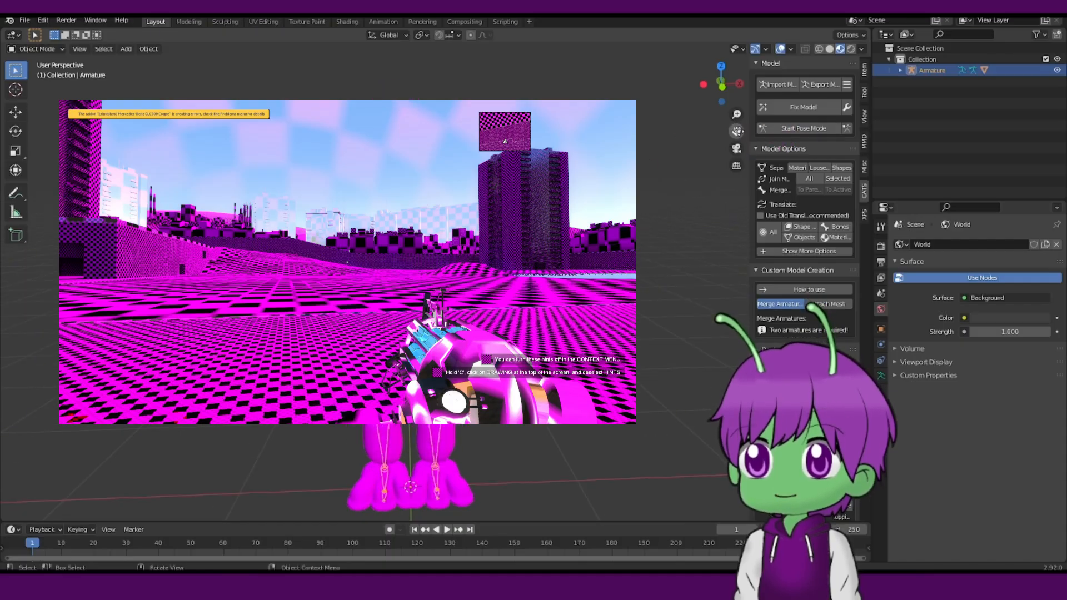
scroll(675, 169, up, 2)
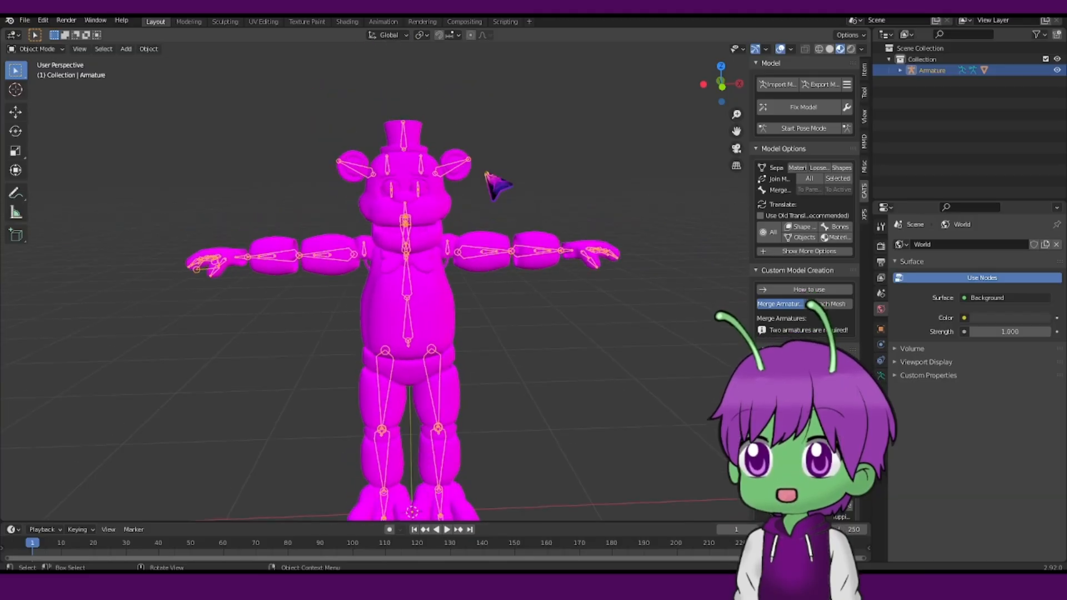
scroll(495, 181, up, 1)
scroll(495, 181, down, 2)
mouse_move(505, 189)
middle_down()
mouse_move(536, 186)
mouse_move(522, 185)
middle_up()
scroll(522, 185, up, 1)
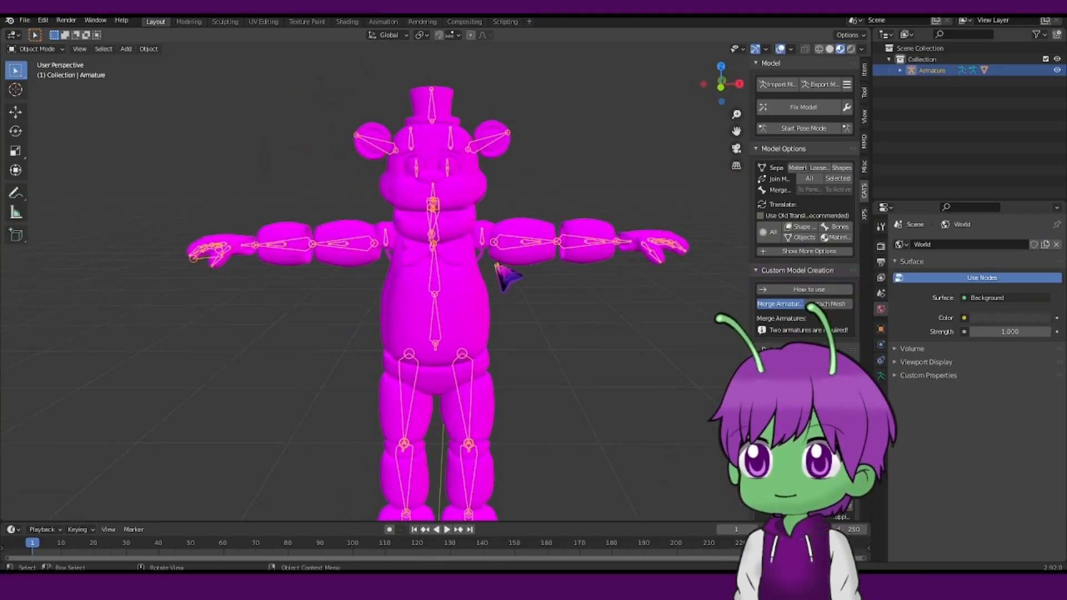
Select the body mesh and load Freddy.png from the textures folder as the Hat material's base texture.
click(478, 291)
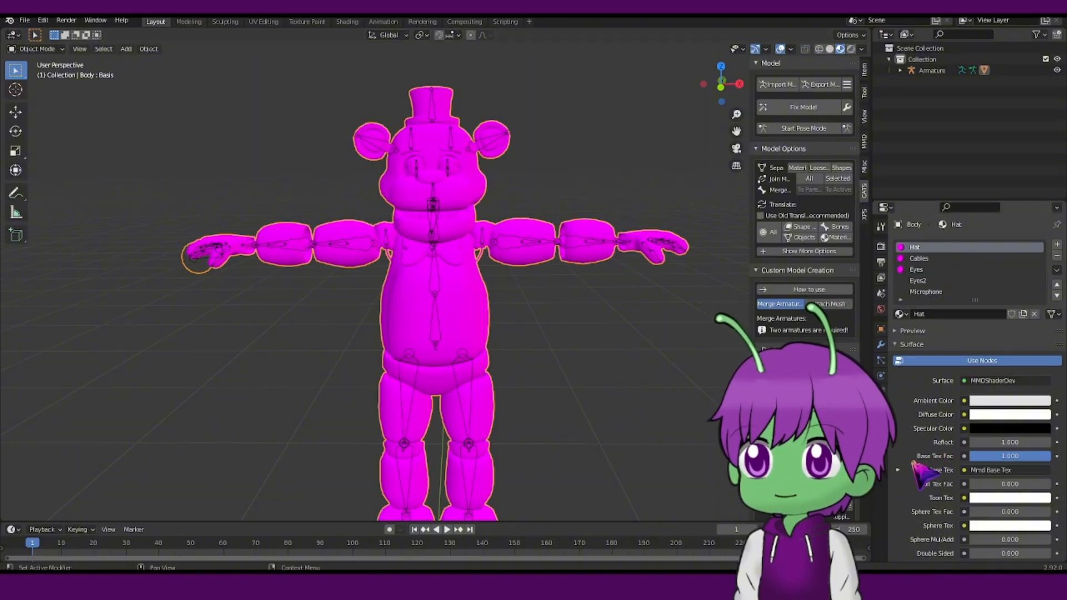
scroll(897, 472, down, 3)
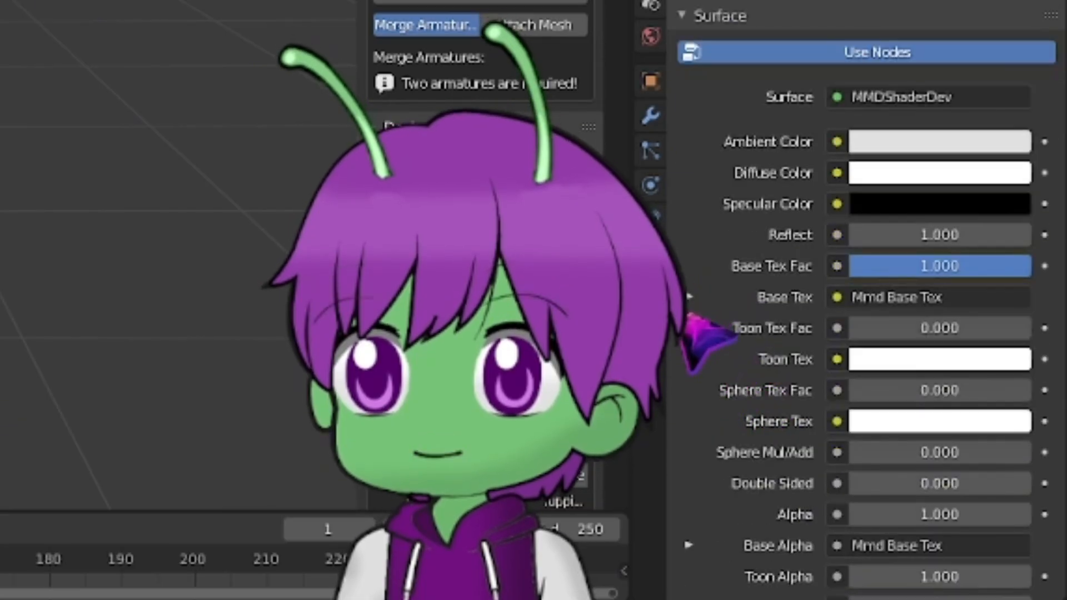
click(689, 297)
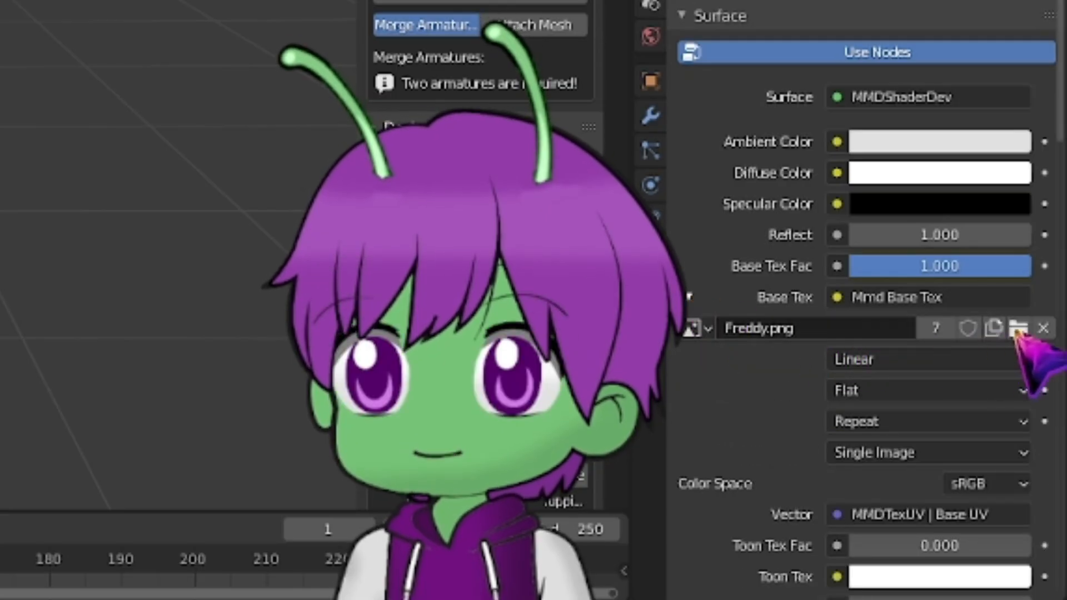
click(1018, 329)
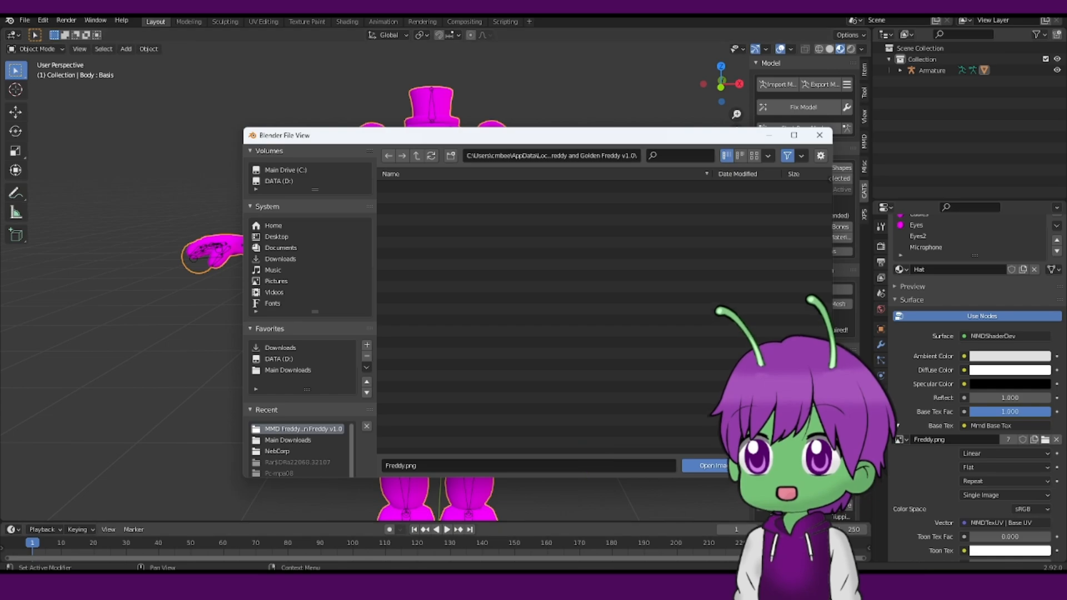
click(717, 585)
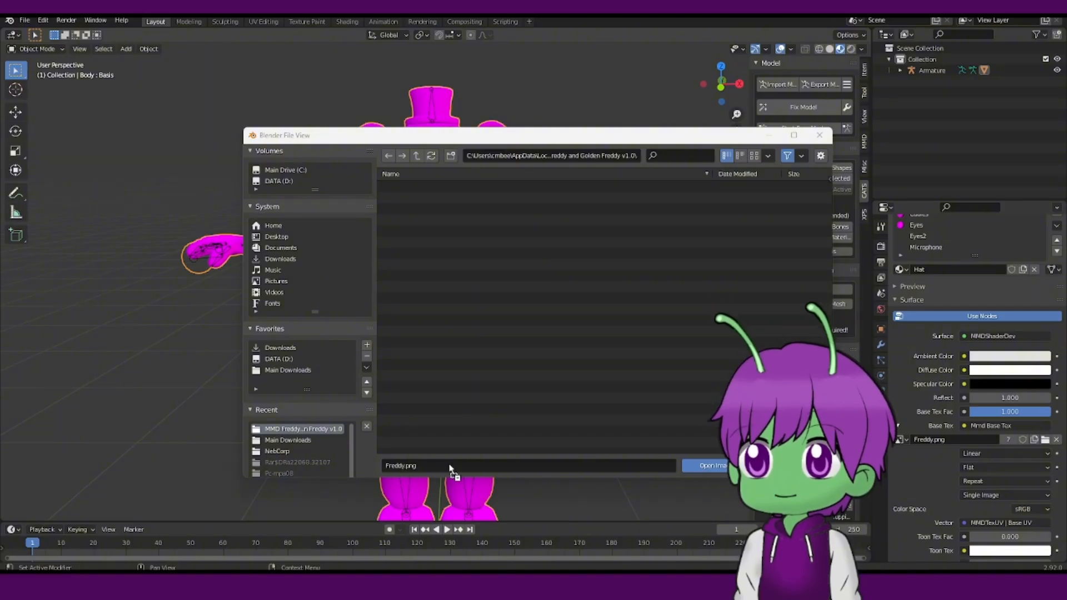
drag(443, 470, 445, 470)
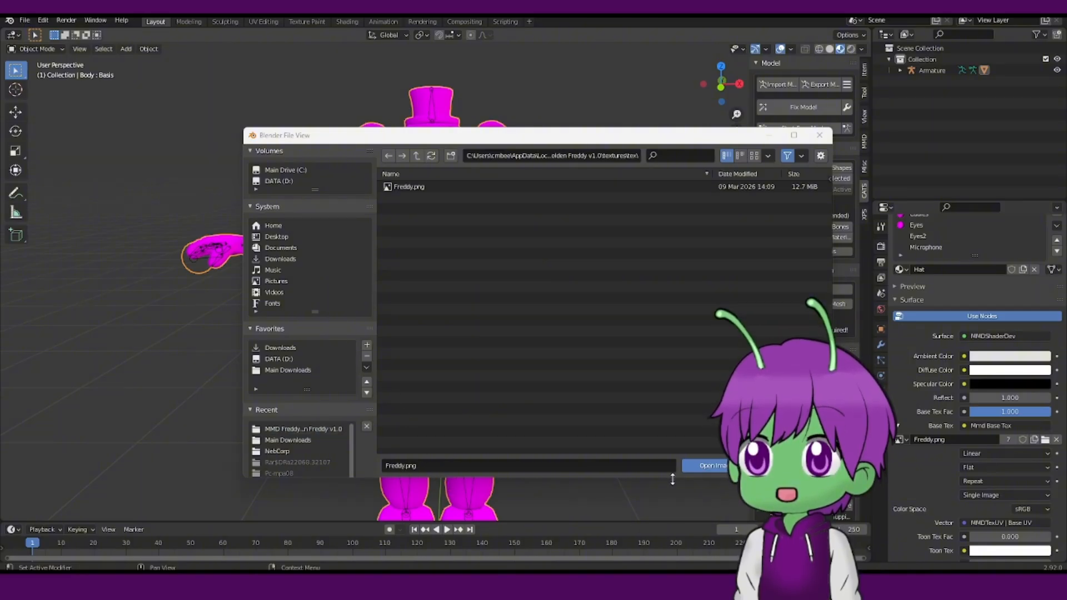
click(715, 466)
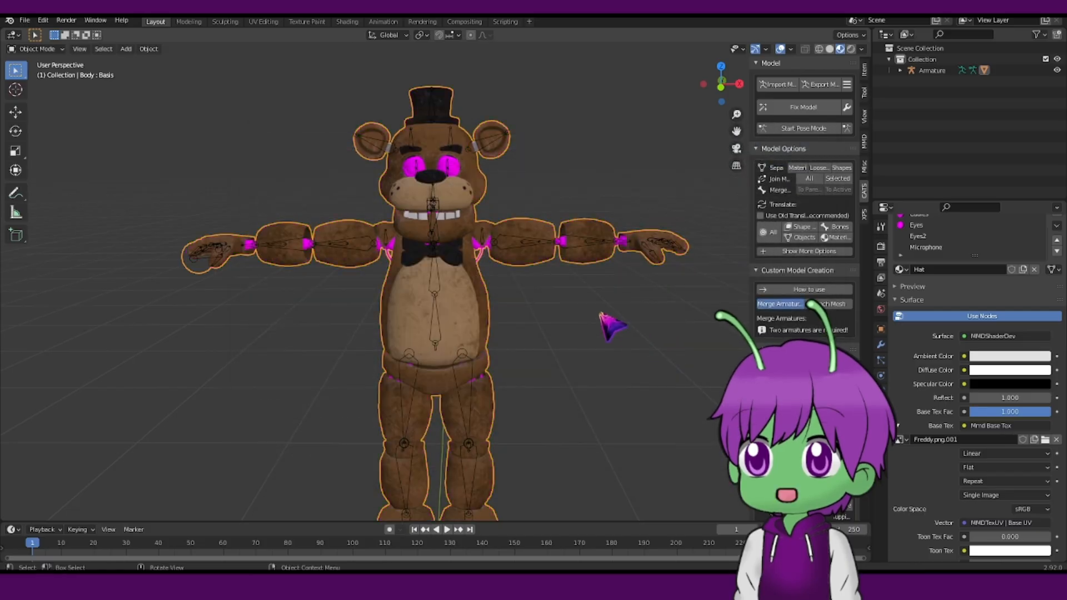
Select the Cables material and load Endo.png as its base texture.
scroll(493, 157, up, 7)
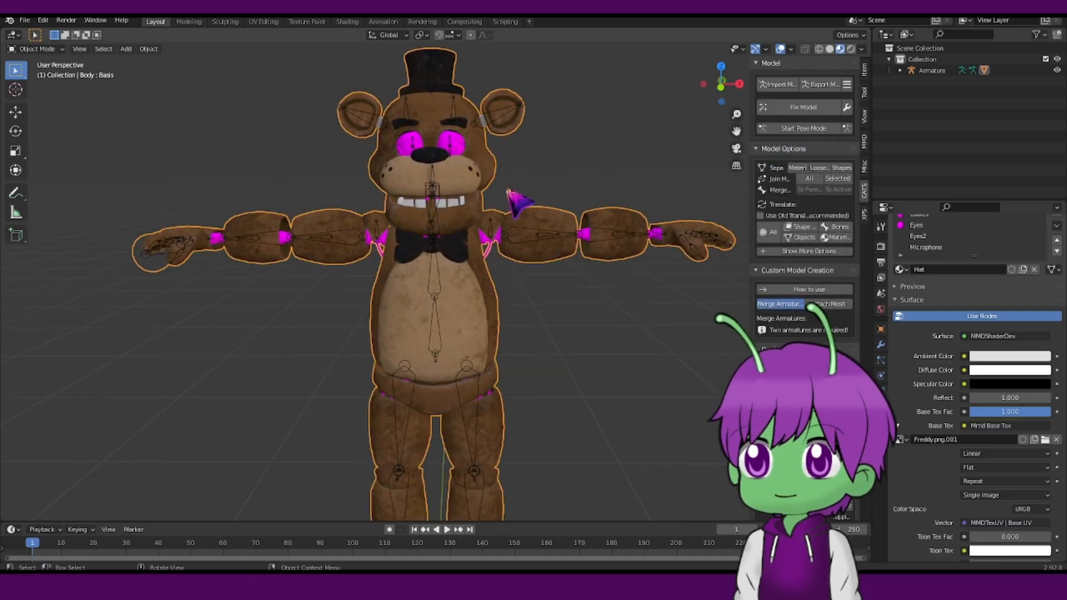
scroll(612, 269, down, 6)
scroll(989, 238, up, 2)
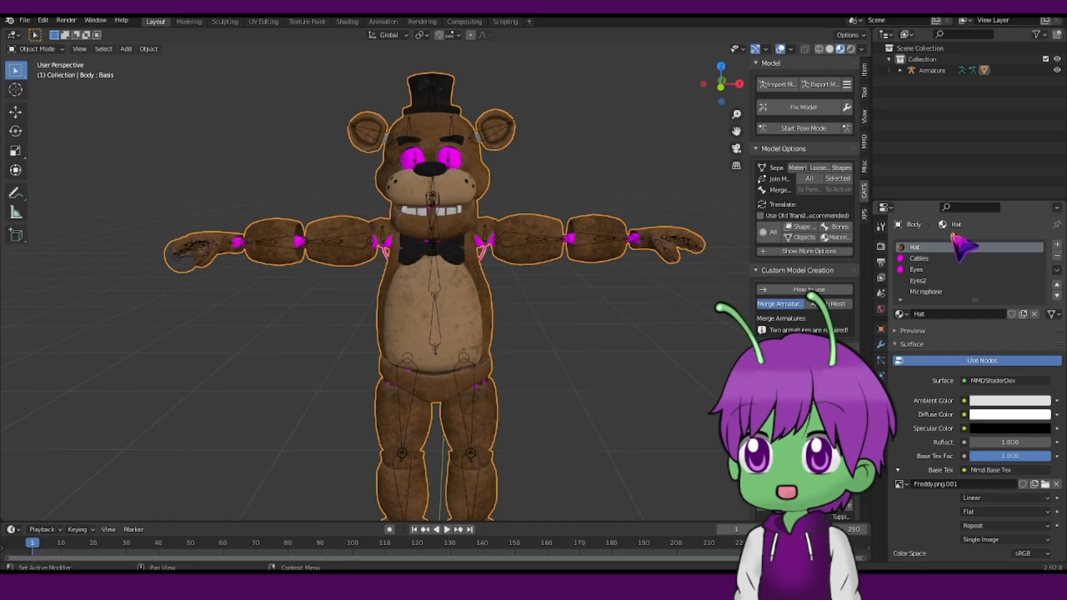
click(925, 260)
click(898, 470)
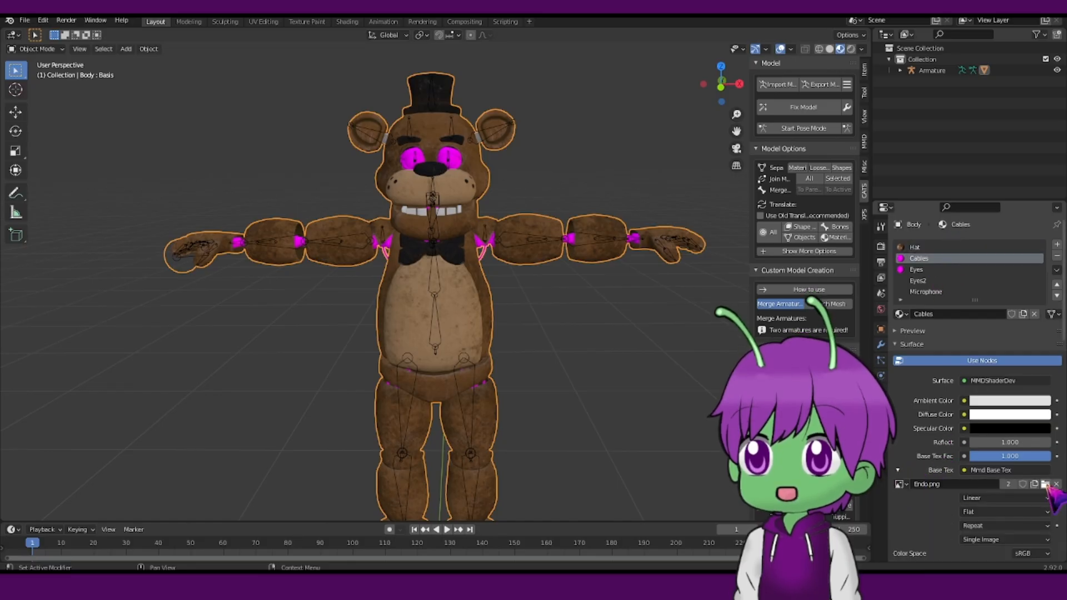
click(1045, 484)
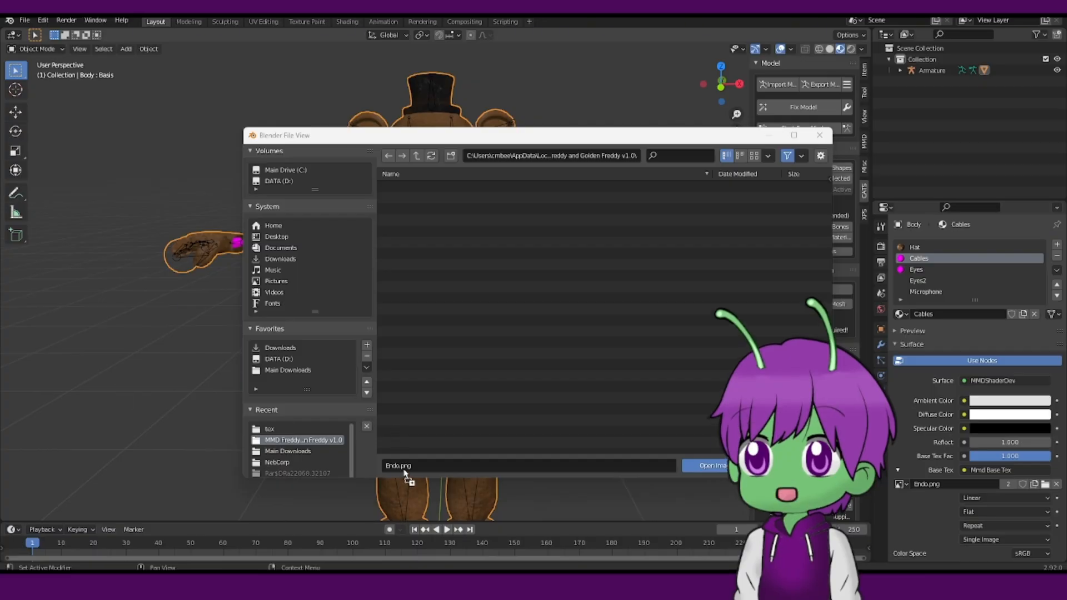
click(710, 470)
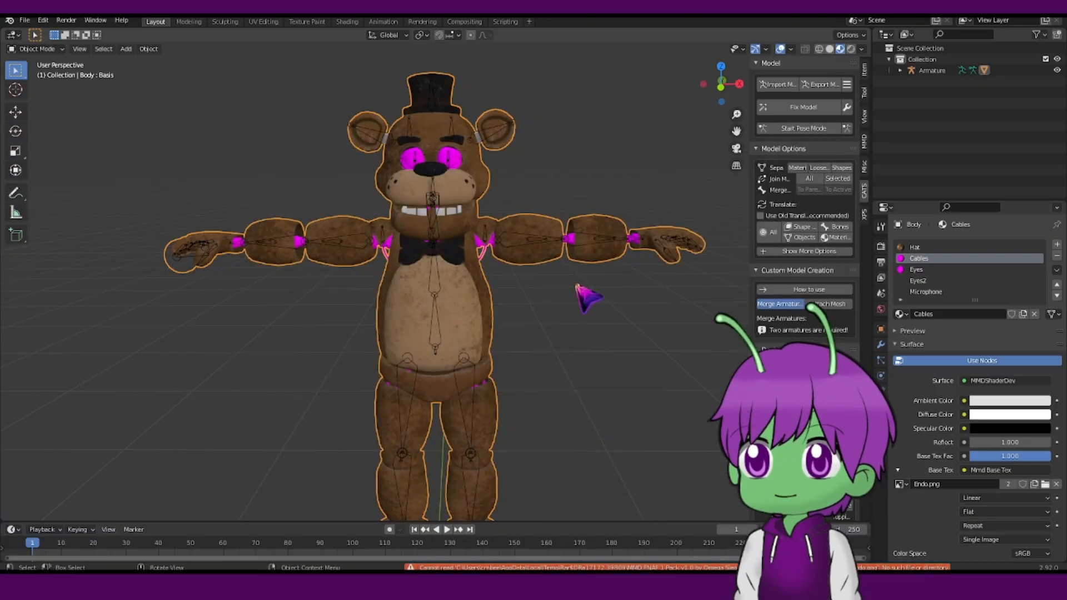
click(1046, 484)
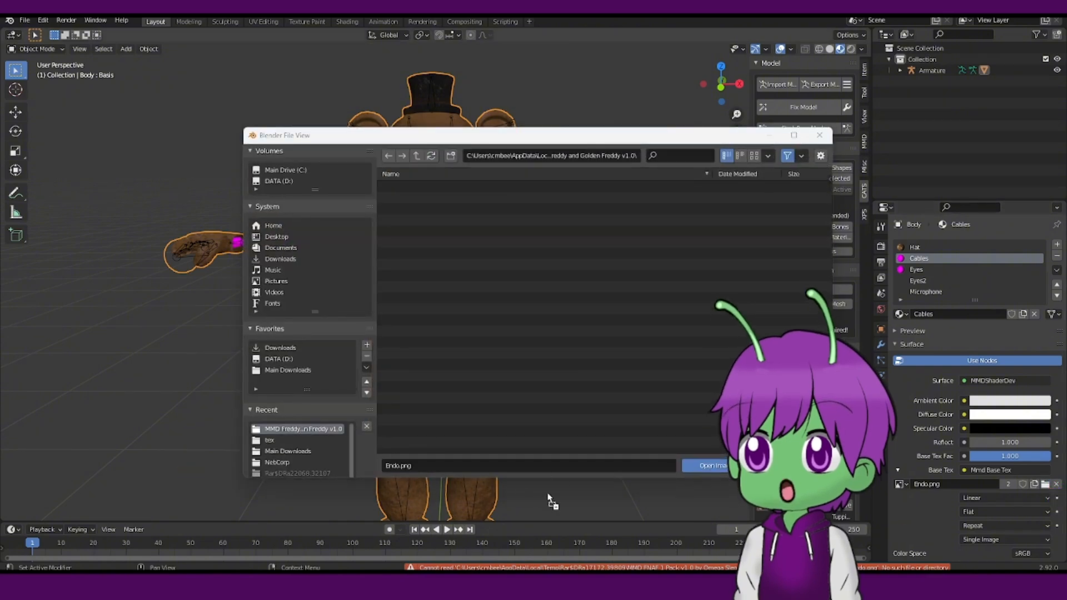
click(722, 468)
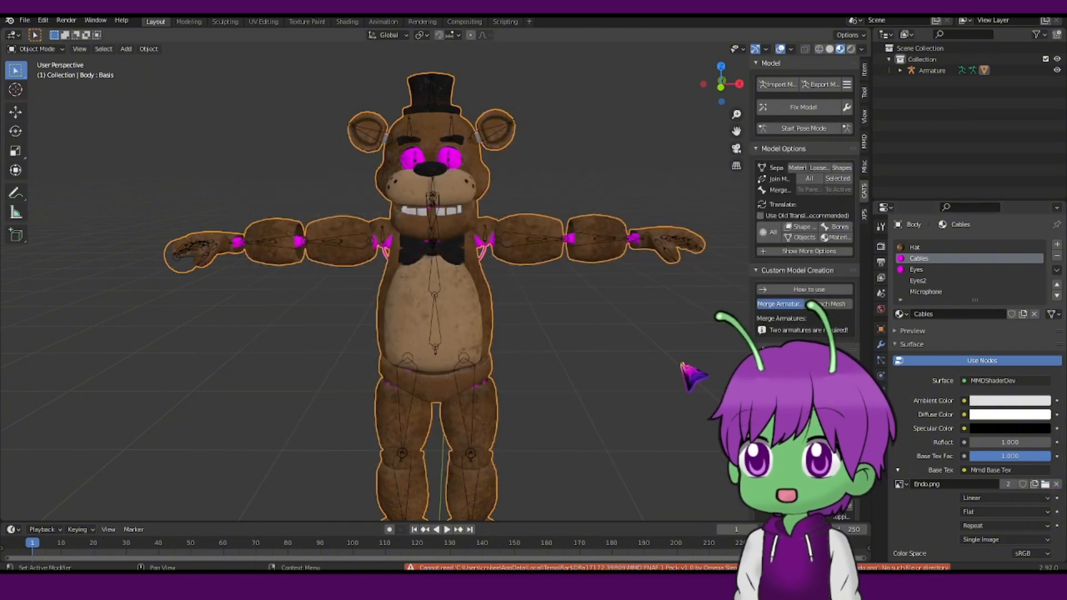
scroll(589, 333, down, 1)
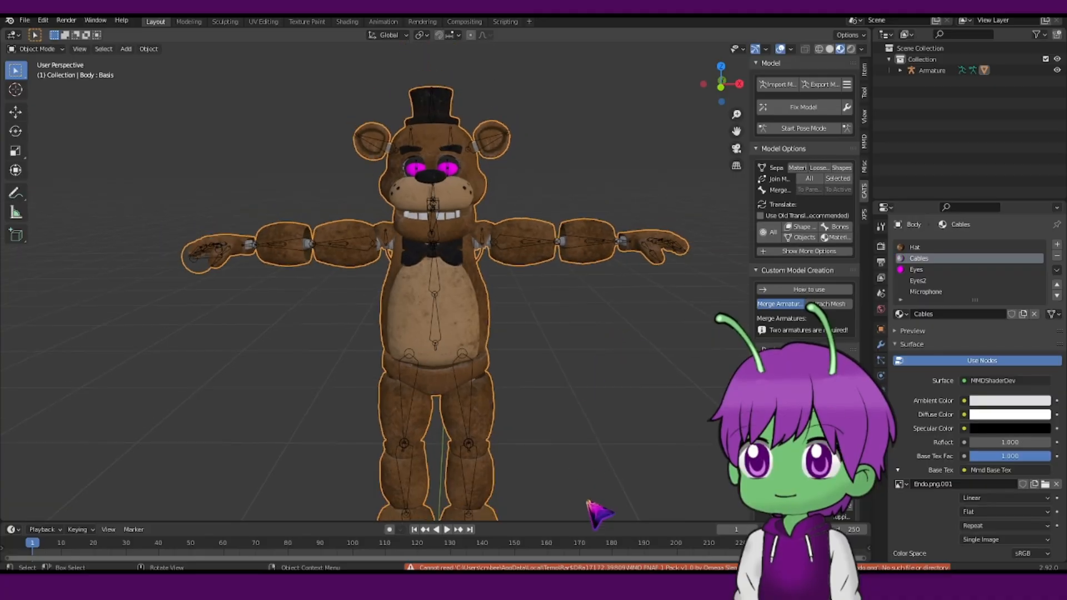
Open the Info log and select the texture loading error entry.
click(576, 567)
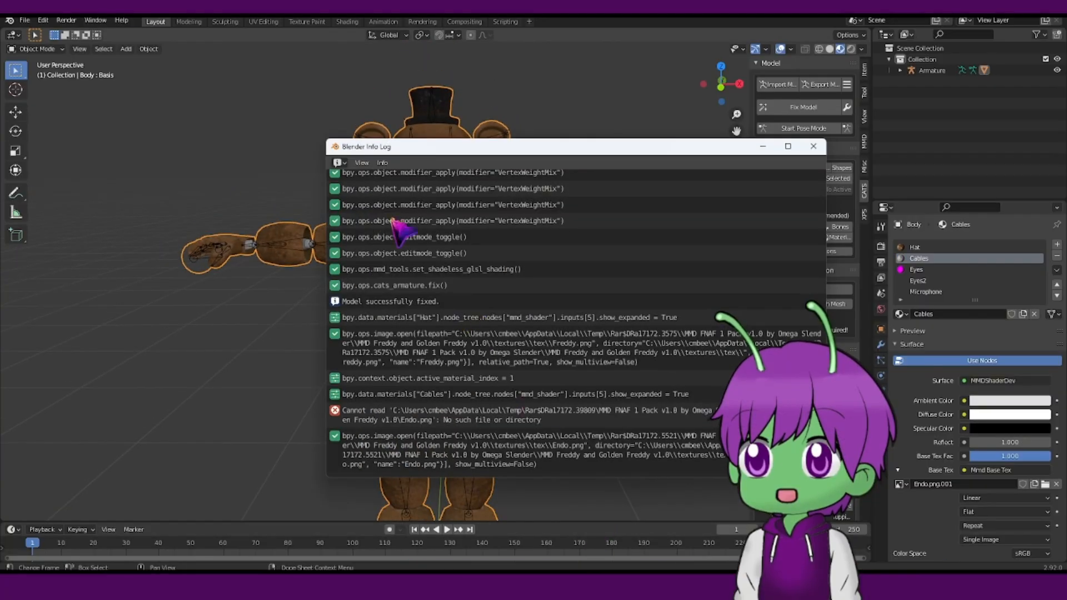
click(338, 414)
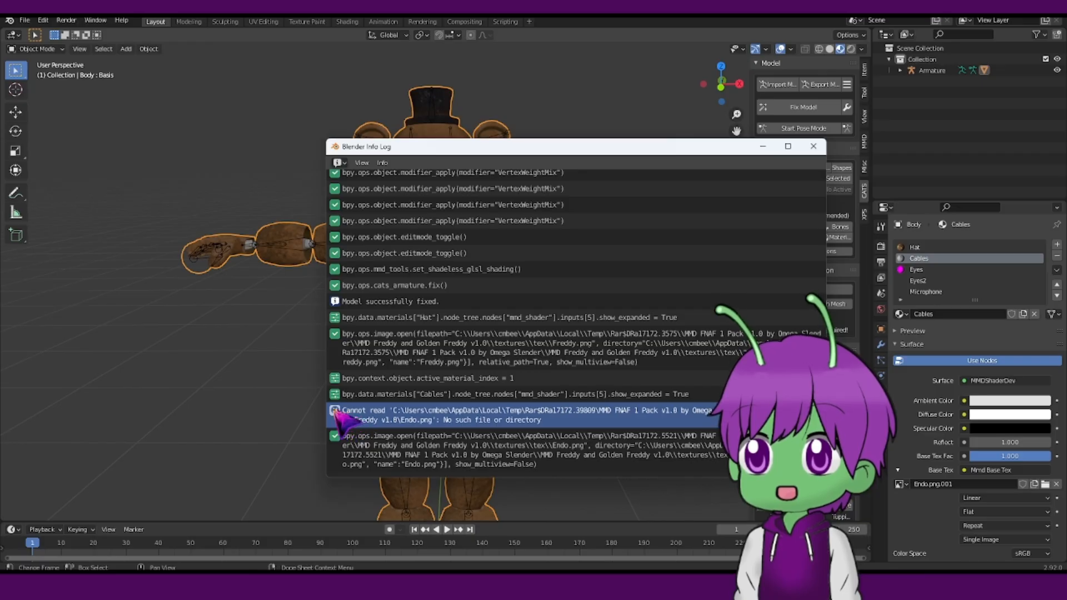
Delete the selected texture error entry from the Info log and close the log window.
key(Delete)
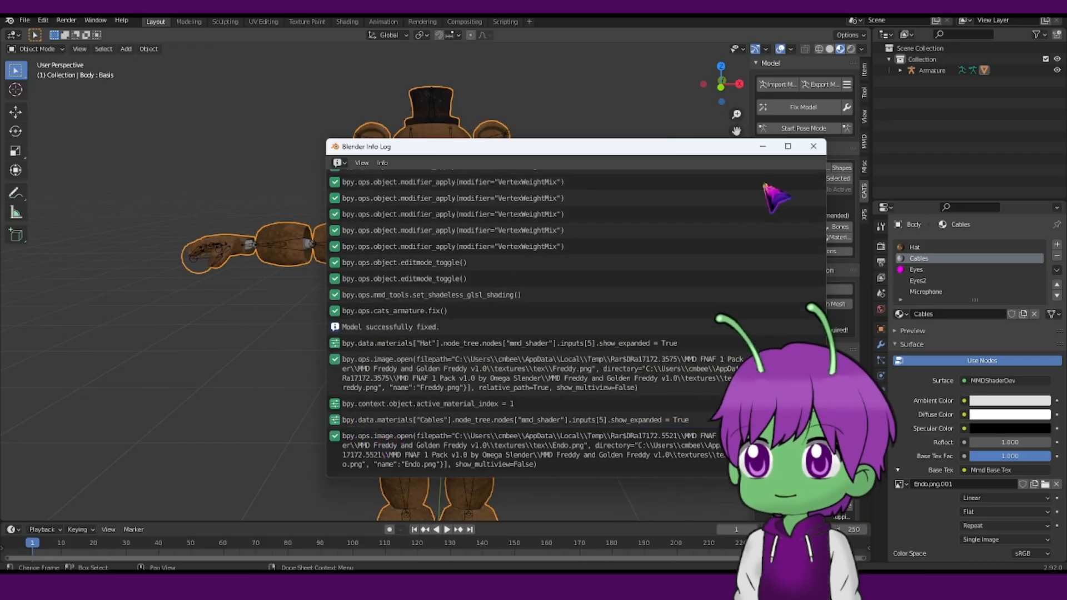
click(813, 146)
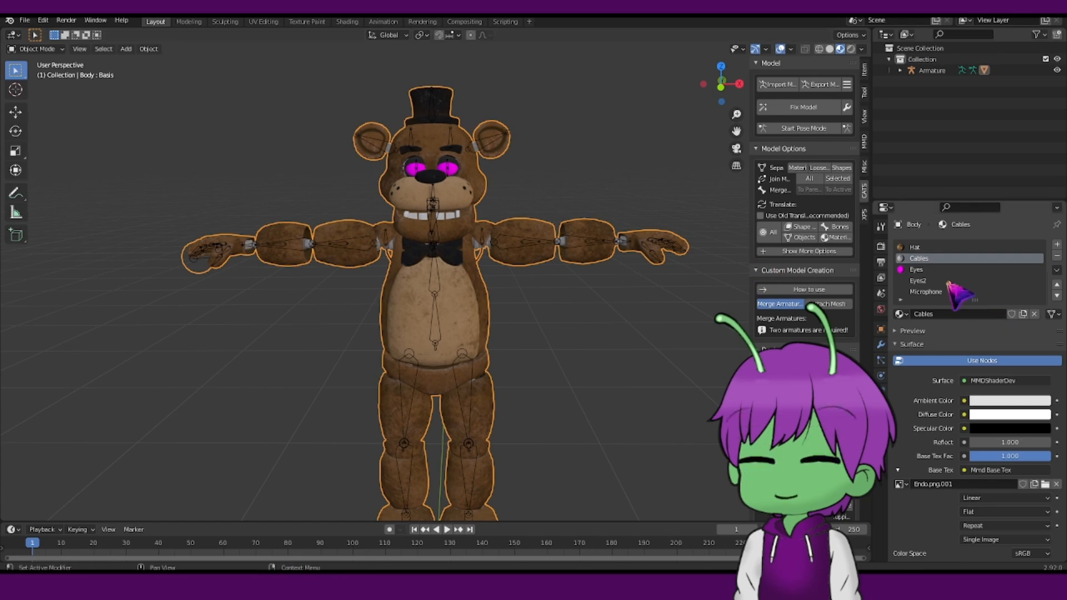
Select the Eyes material and load Eye.png from the textures folder as its base texture.
click(918, 270)
click(898, 470)
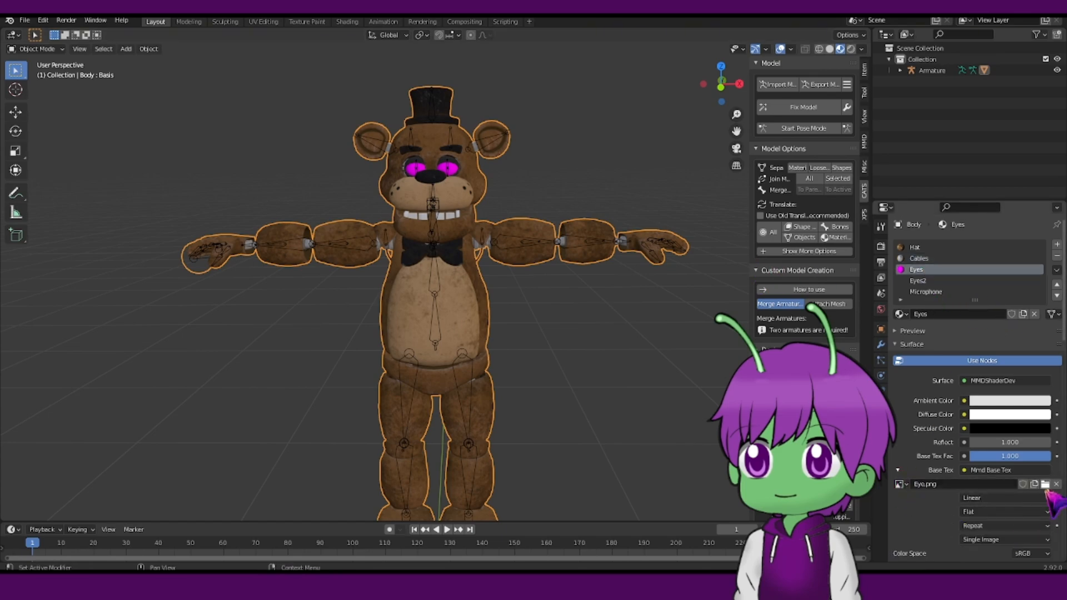
click(1045, 484)
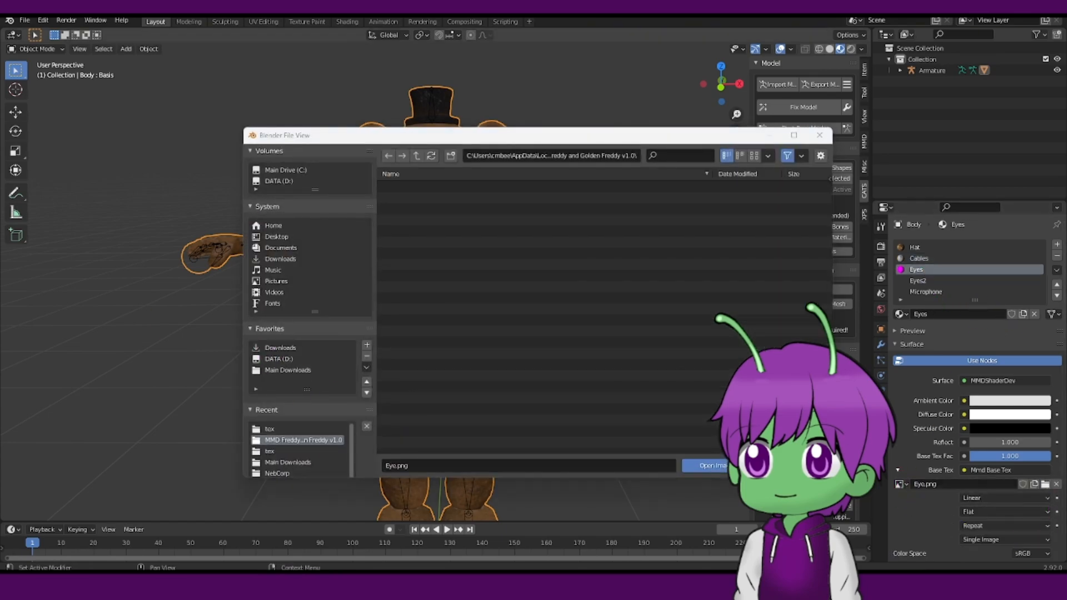
click(691, 468)
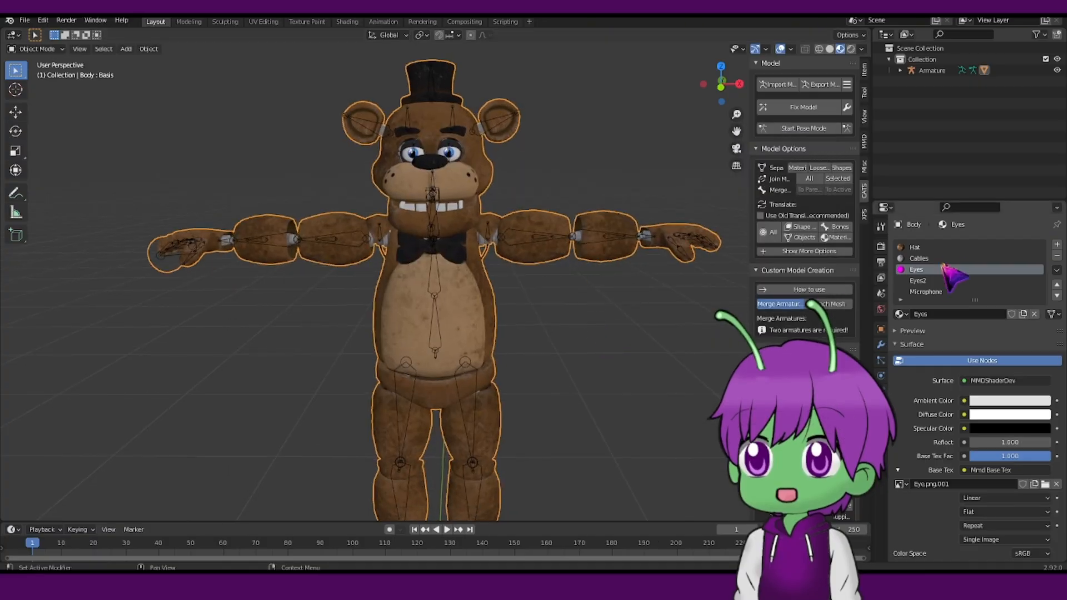
Select the Microphone material and inspect the textured model from several angles and zoom levels.
click(939, 280)
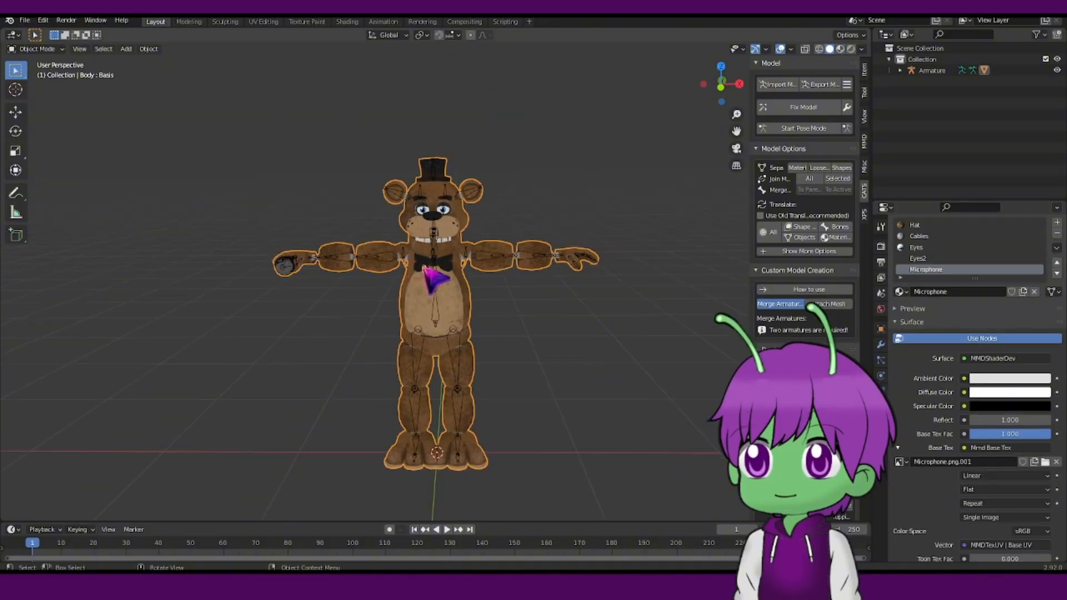
middle_drag(462, 282, 517, 278)
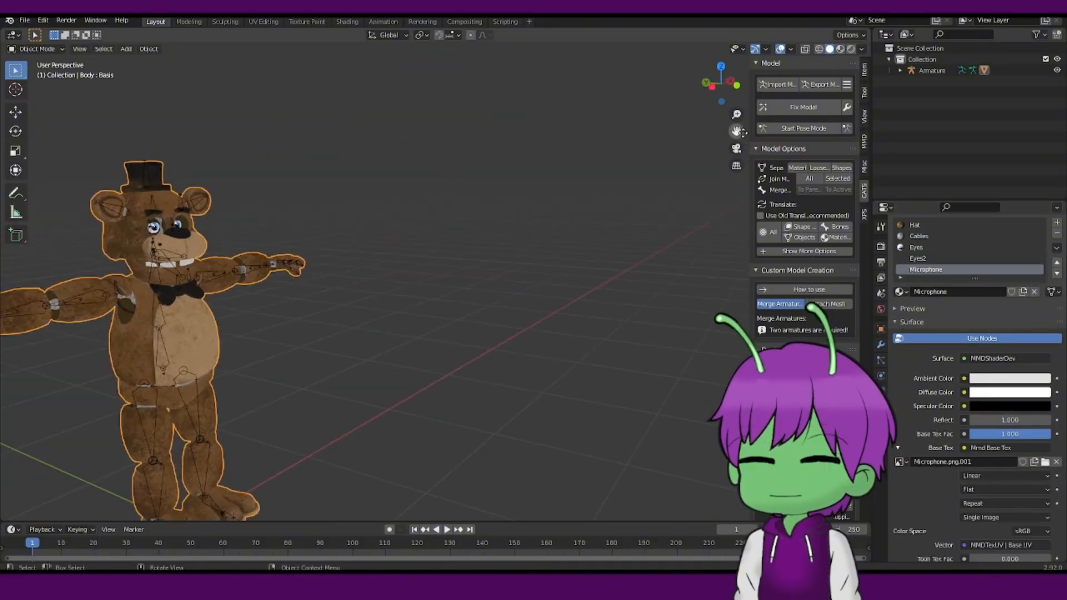
drag(737, 131, 950, 89)
scroll(557, 206, up, 2)
middle_drag(531, 219, 447, 229)
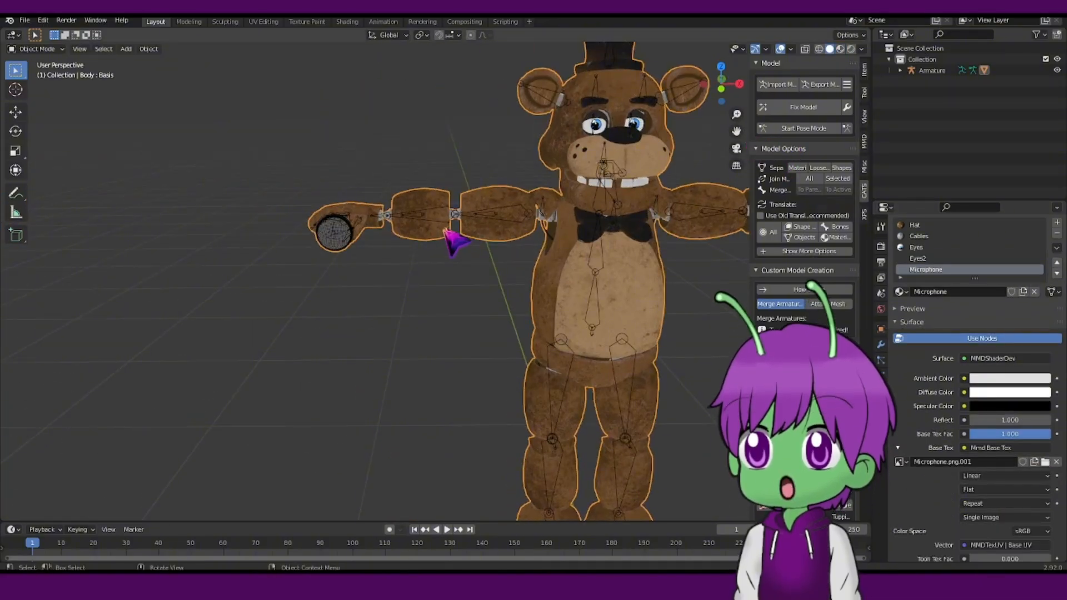
scroll(643, 190, down, 5)
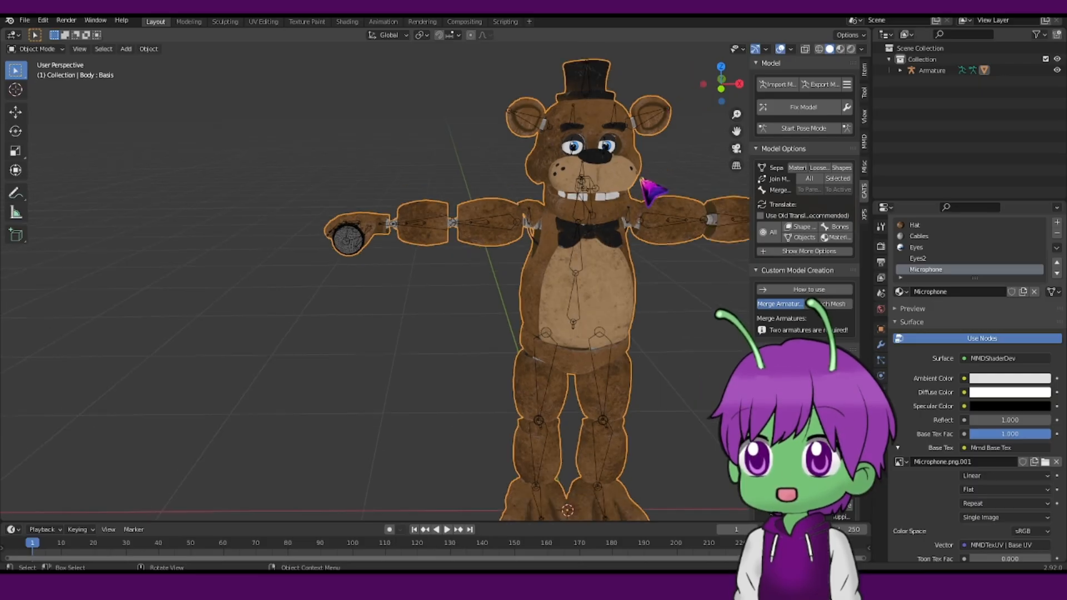
drag(736, 131, 682, 131)
scroll(688, 158, up, 3)
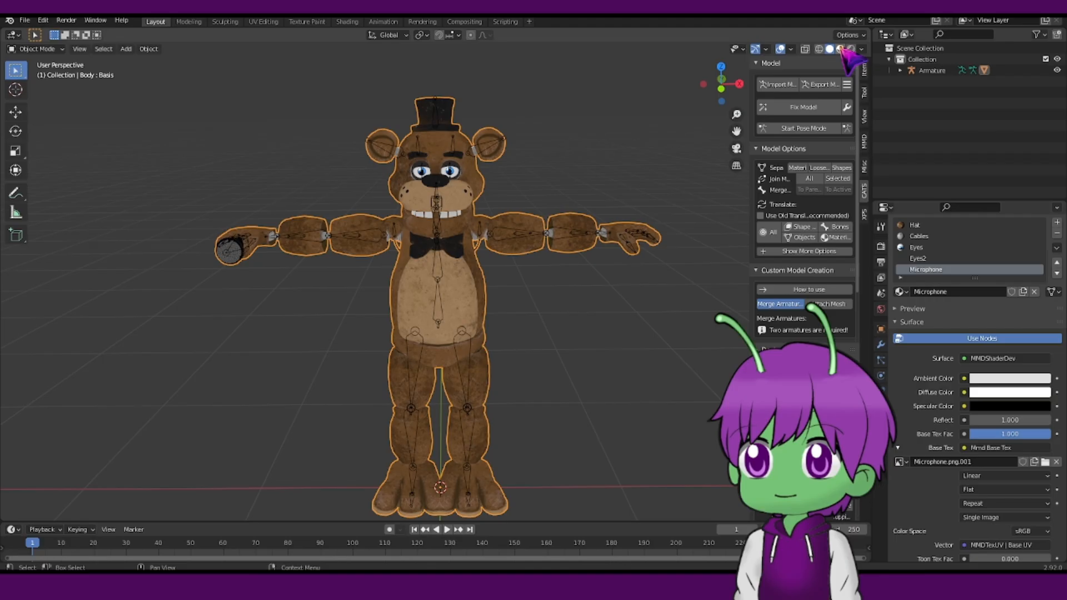
Preview the model in rendered, material preview and solid viewport shading modes.
click(851, 48)
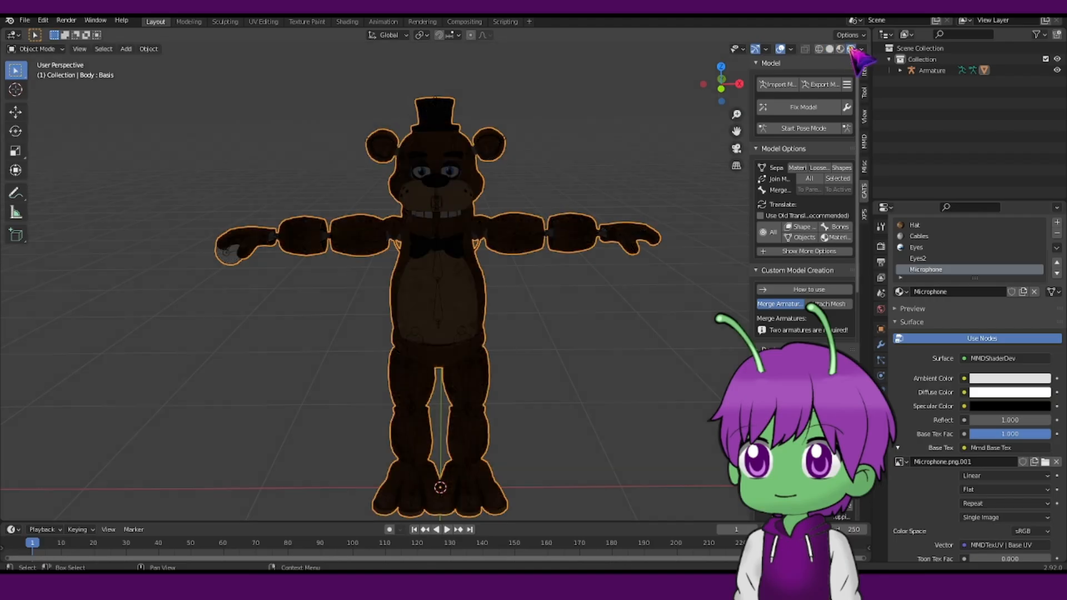
scroll(525, 209, up, 3)
scroll(532, 213, down, 2)
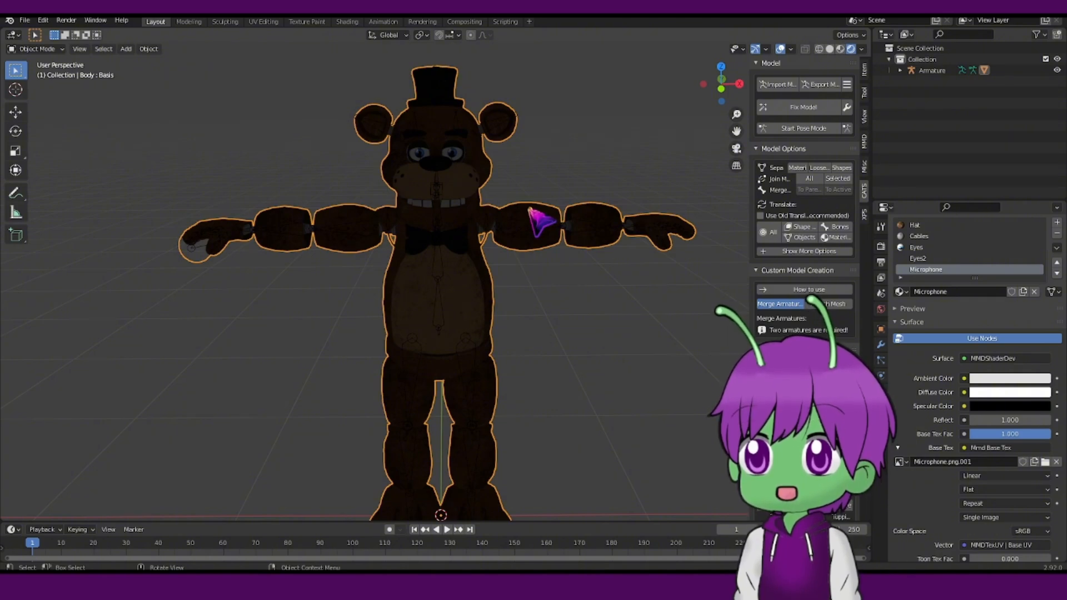
click(840, 49)
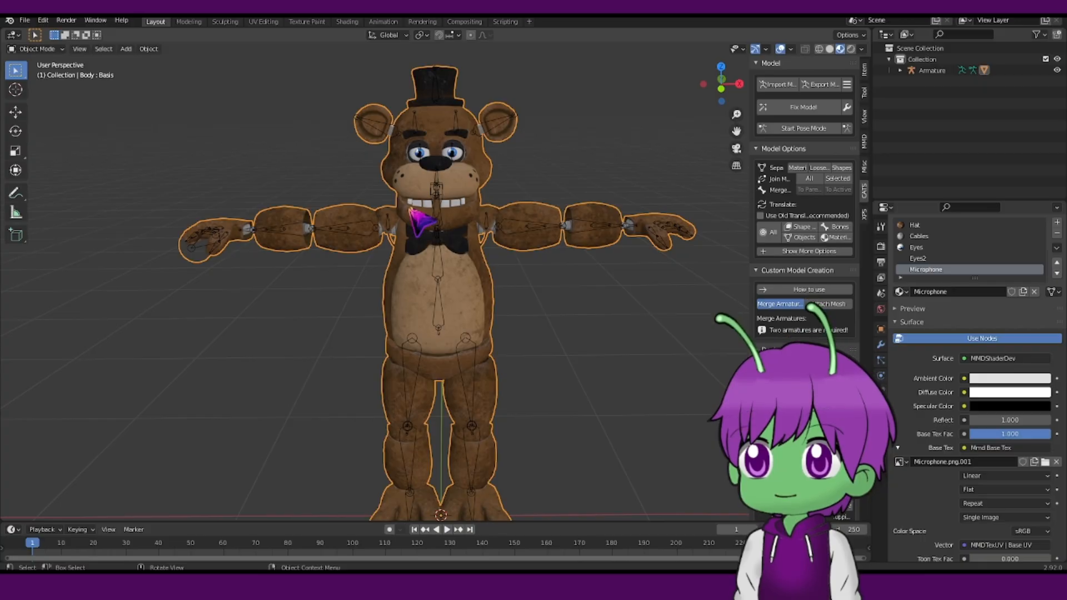
click(829, 49)
scroll(512, 269, down, 1)
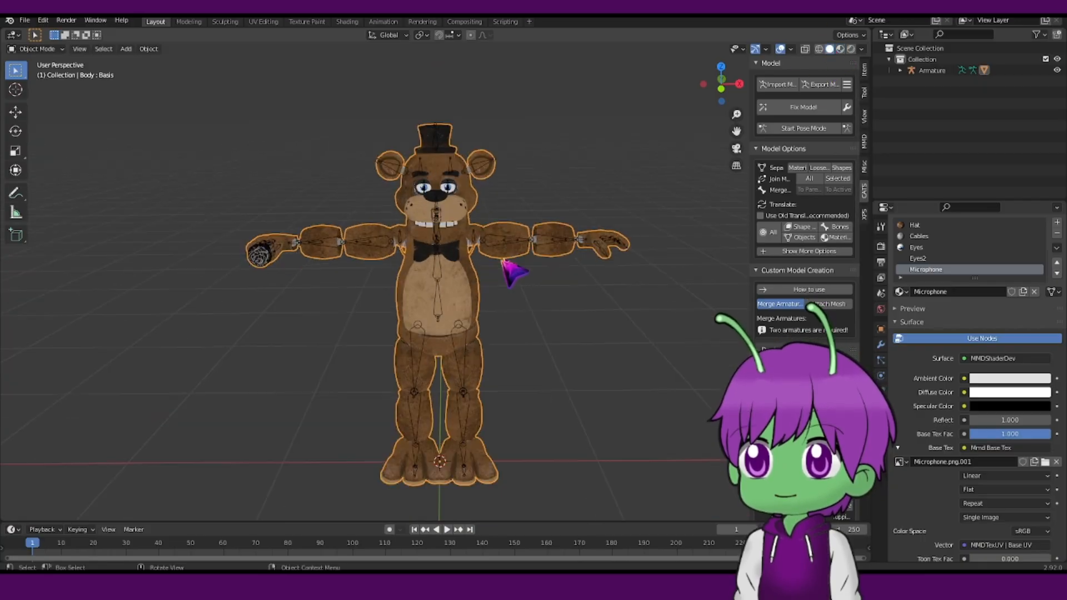
scroll(507, 262, up, 4)
middle_drag(508, 261, 369, 269)
scroll(459, 242, up, 5)
scroll(459, 243, down, 6)
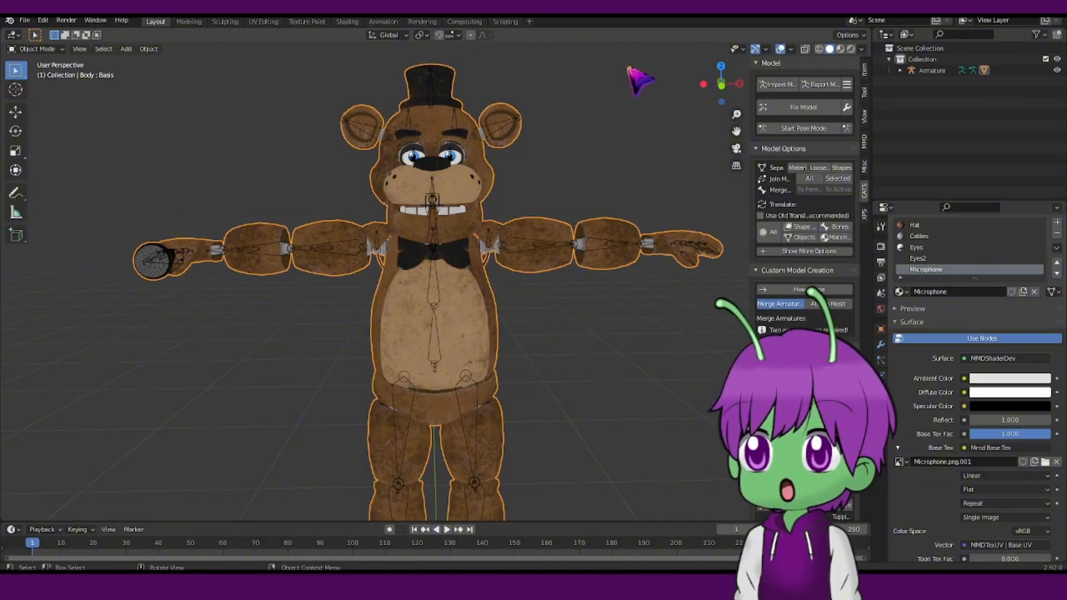
click(841, 49)
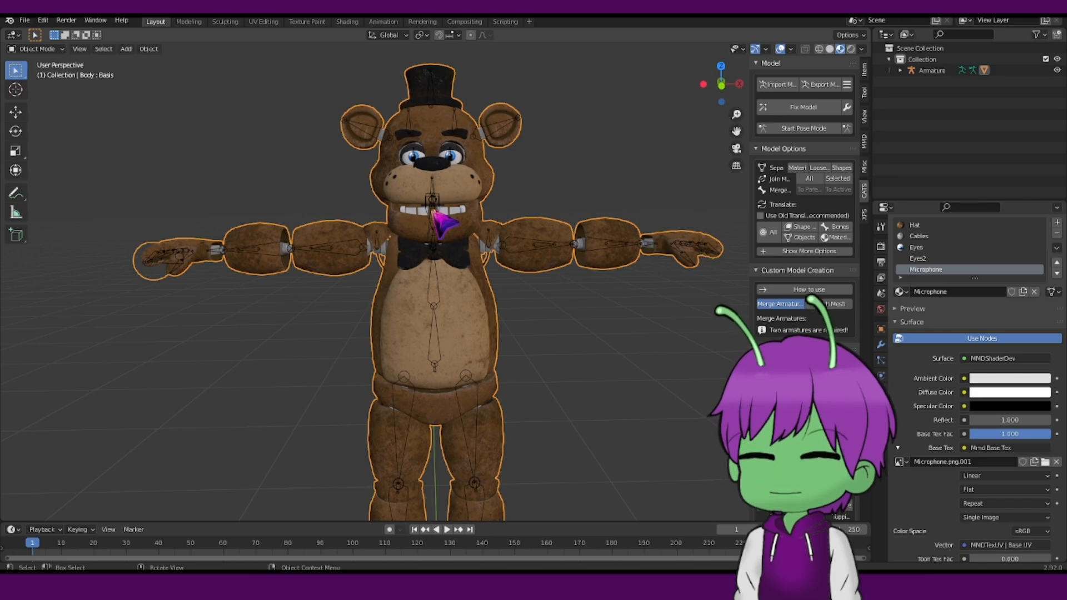
mouse_move(432, 211)
middle_down()
mouse_move(595, 229)
mouse_move(431, 226)
middle_up()
scroll(545, 214, up, 4)
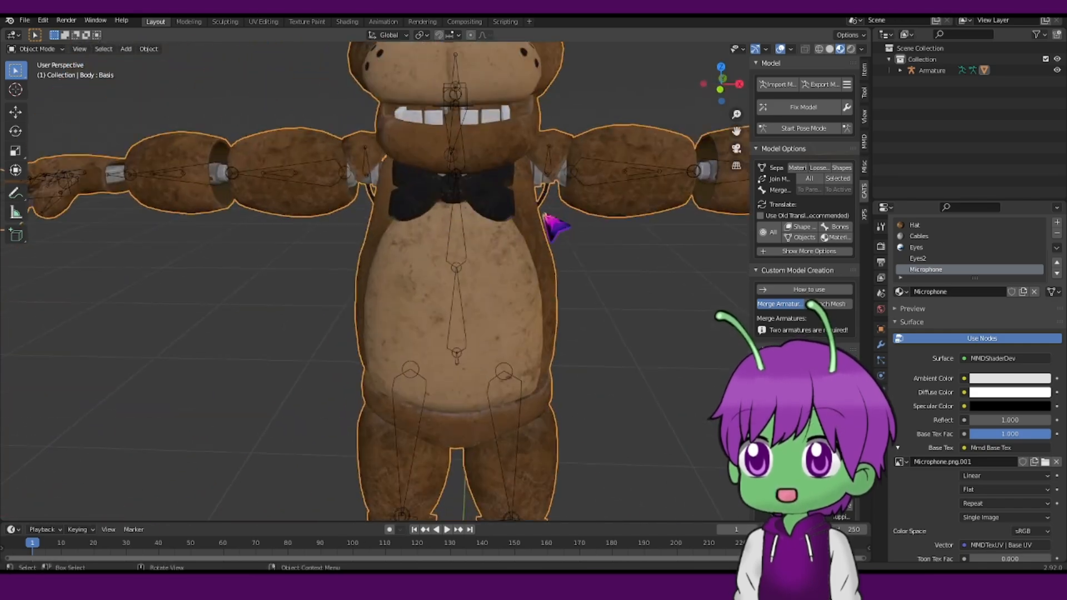
scroll(561, 224, down, 4)
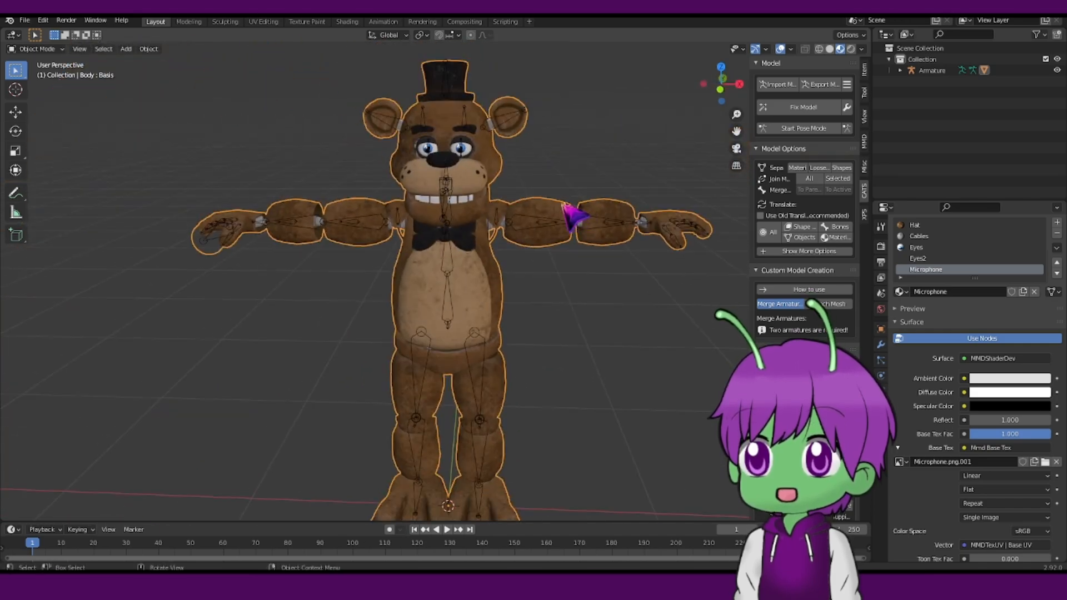
scroll(580, 184, up, 3)
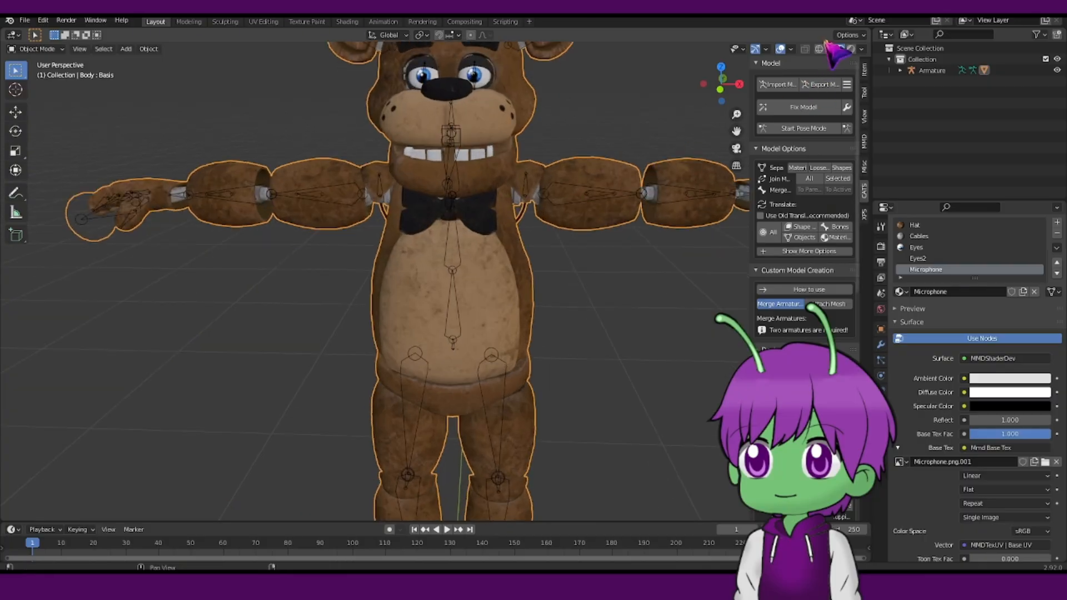
click(829, 49)
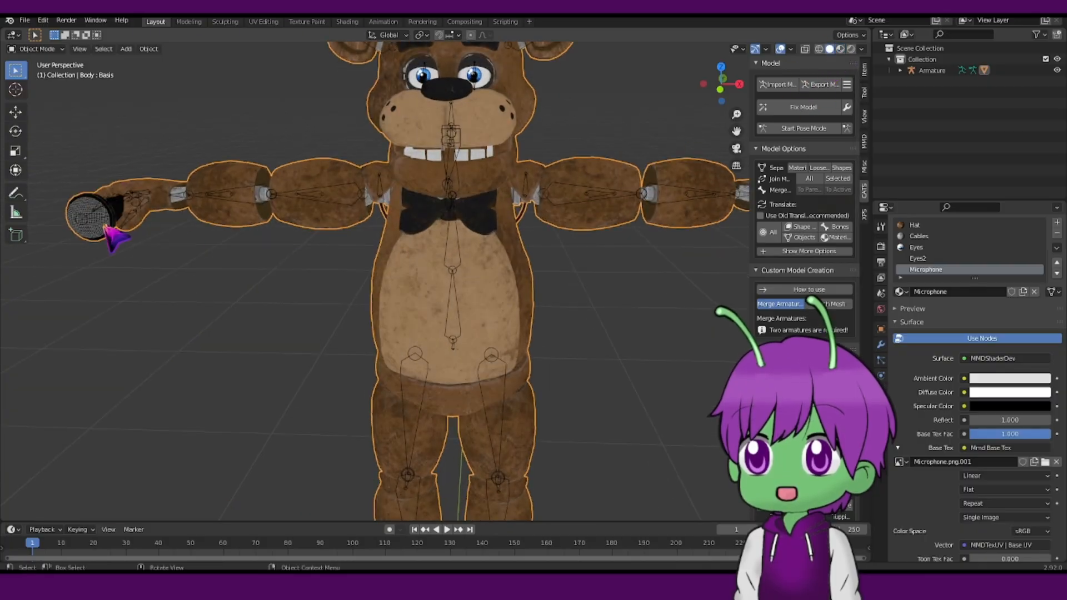
Switch the body mesh into Edit Mode with face selection.
click(37, 49)
click(44, 73)
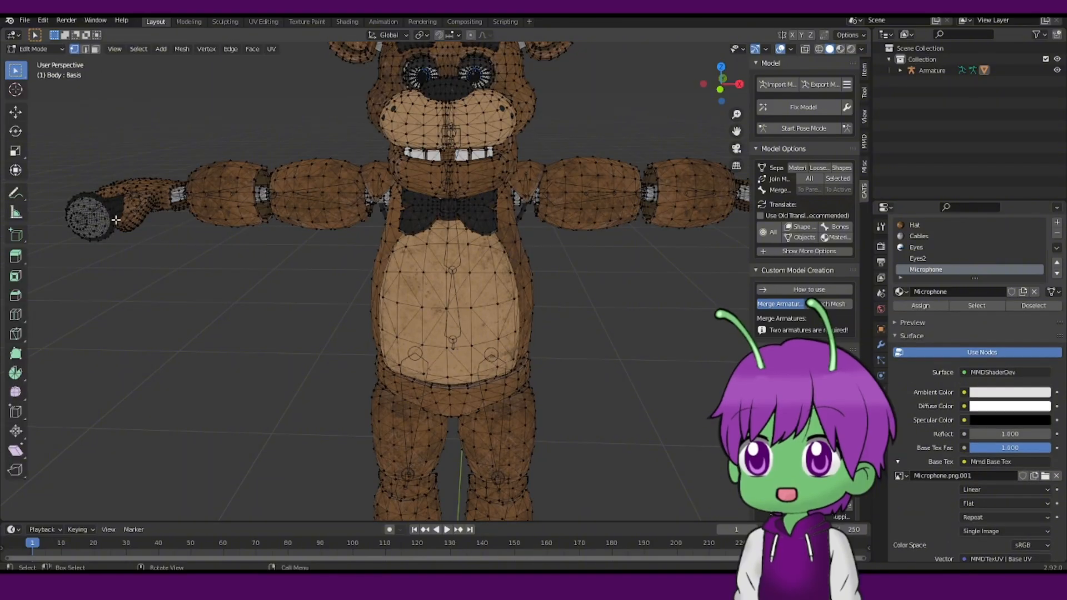
click(95, 49)
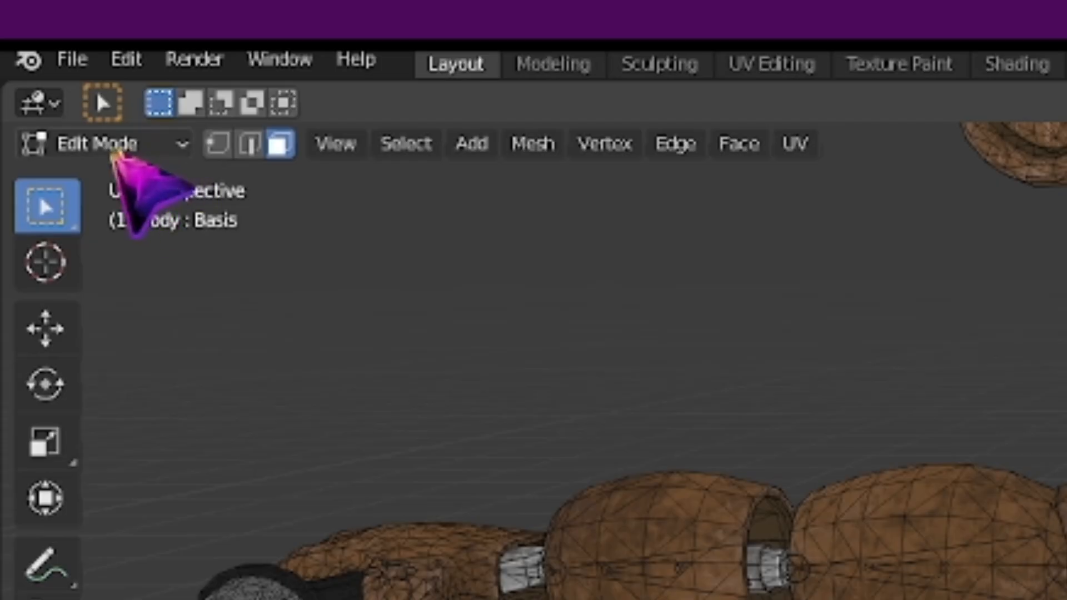
click(114, 147)
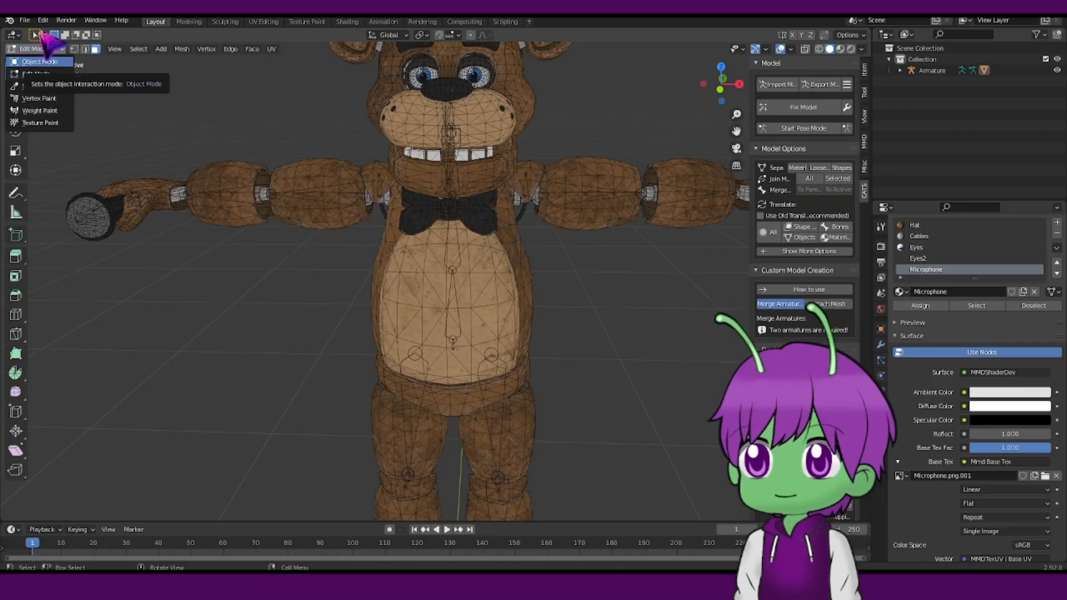
key(Escape)
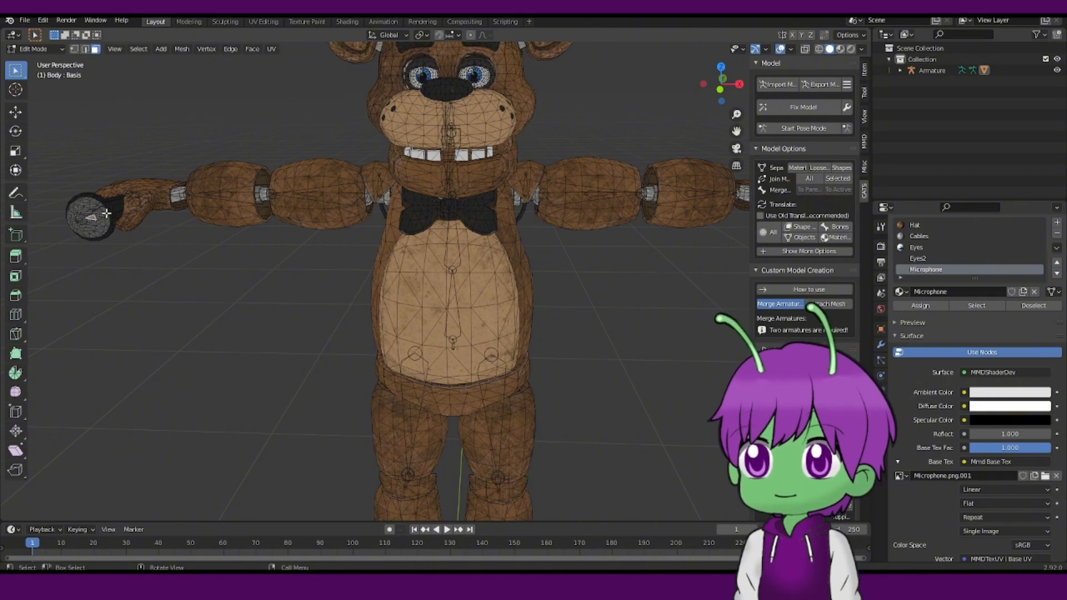
Try selecting the microphone's linked faces directly in the viewport.
key(l)
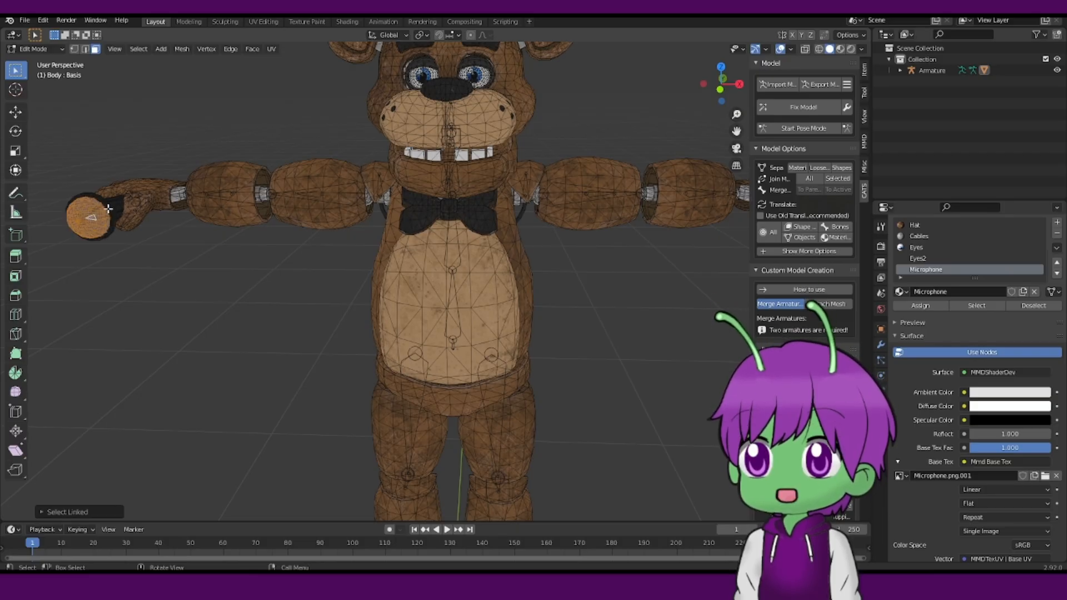
scroll(135, 224, down, 3)
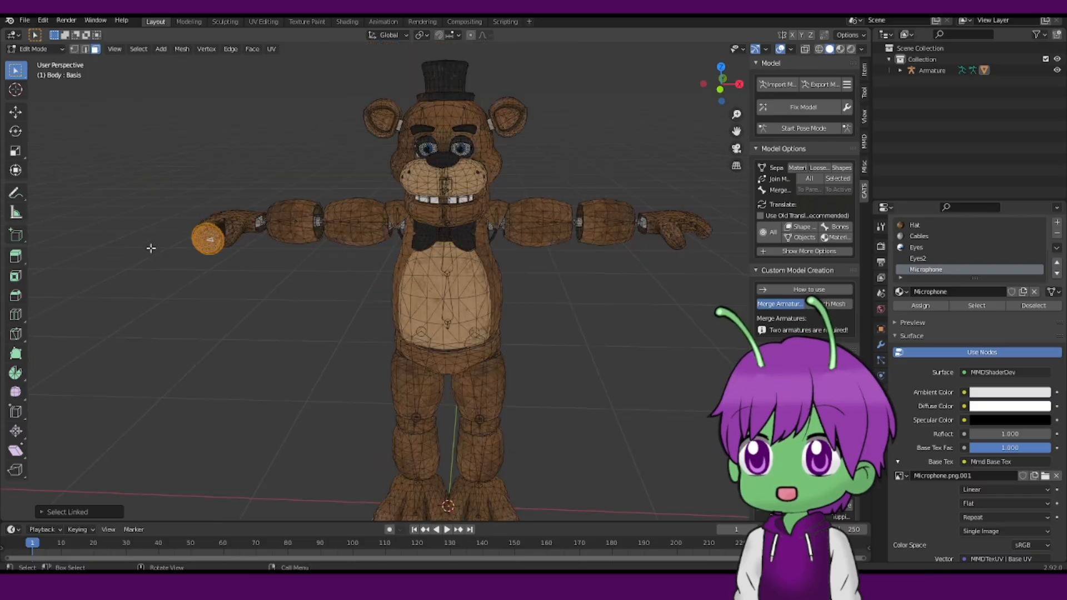
middle_drag(150, 248, 314, 248)
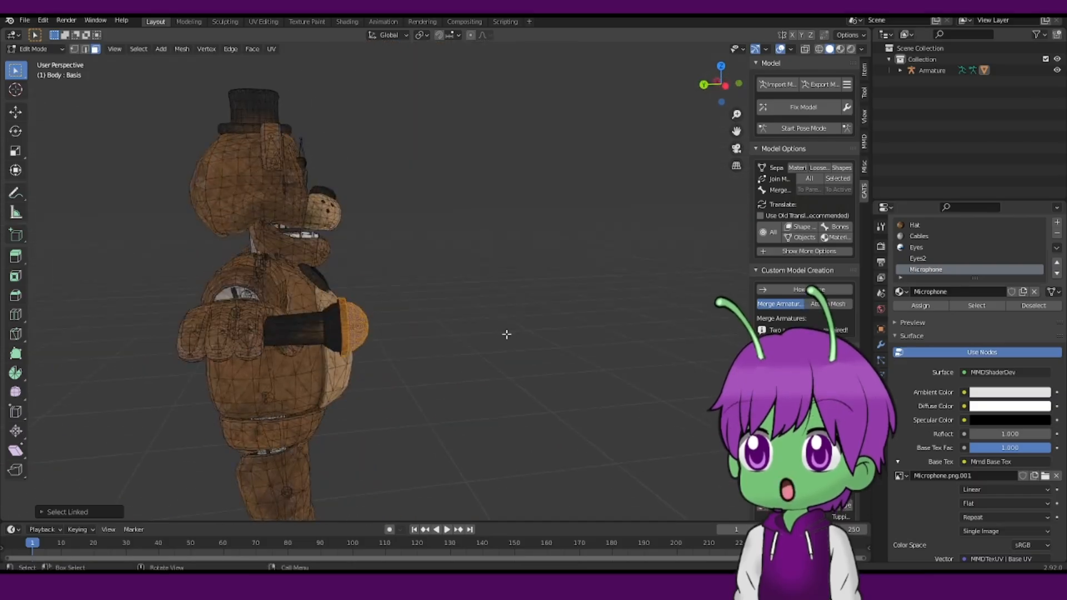
click(483, 318)
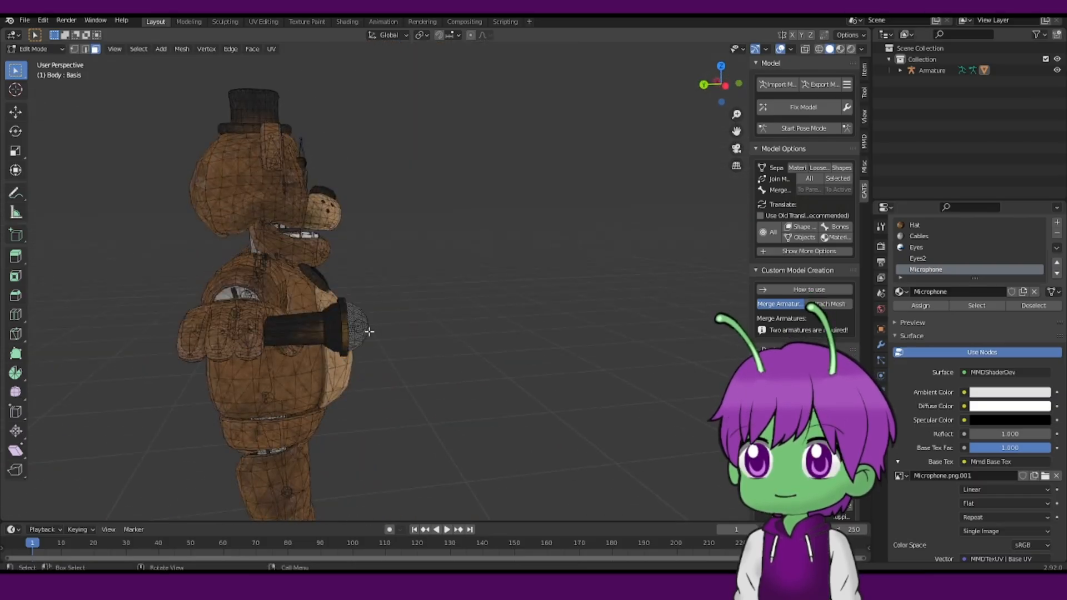
middle_drag(369, 331, 338, 343)
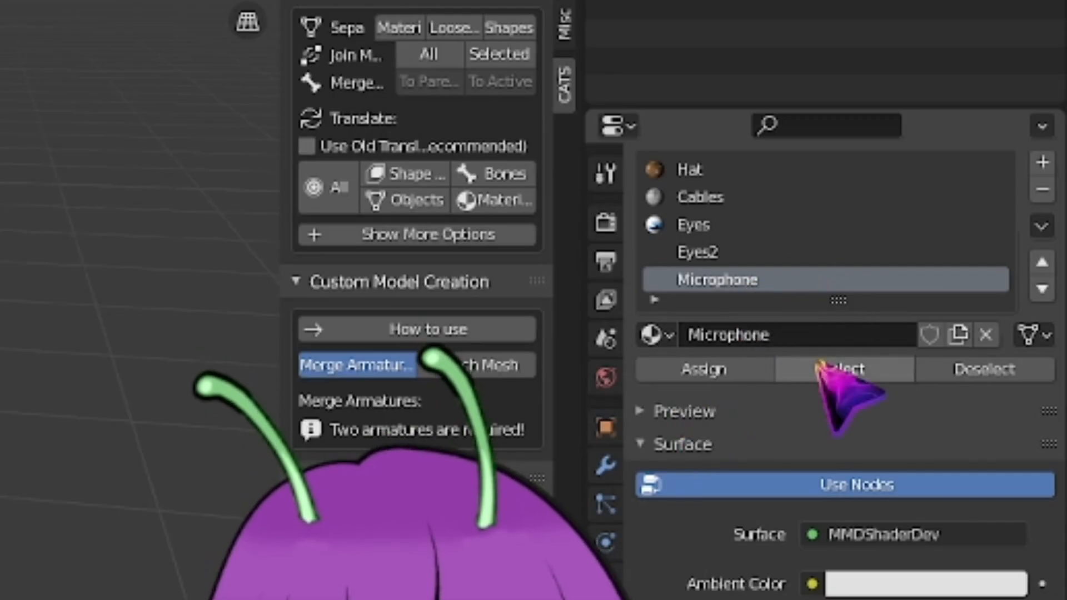
Select all faces assigned to the Microphone material and delete them.
click(828, 370)
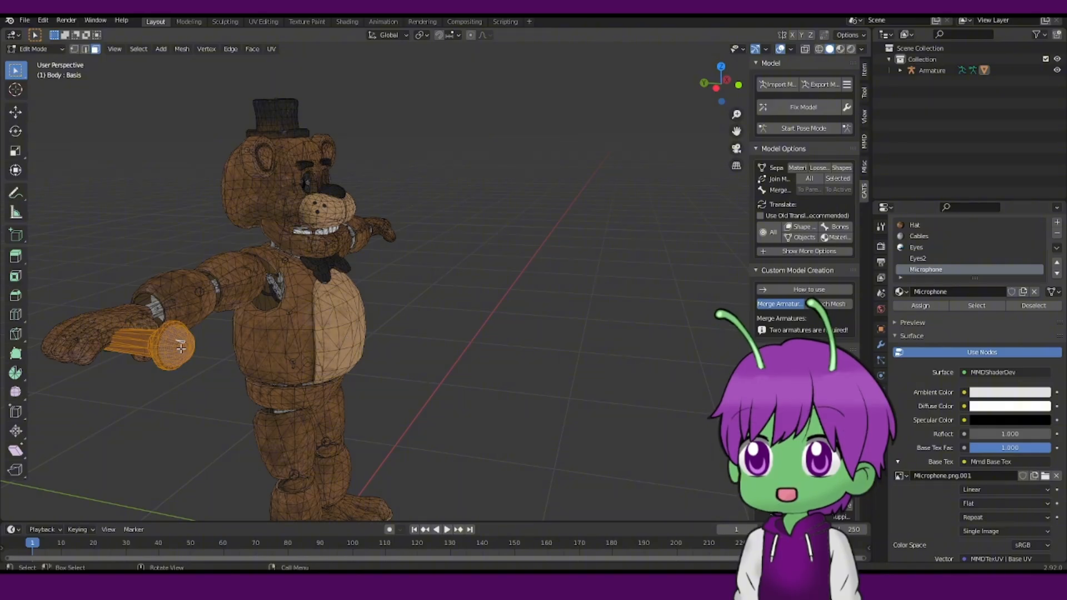
right_click(468, 306)
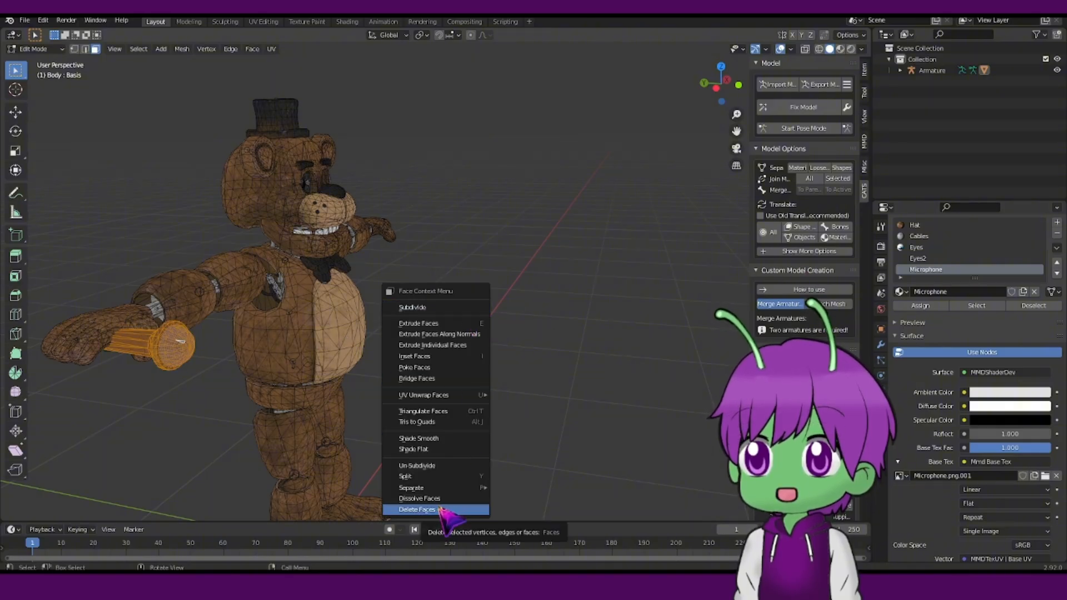
click(439, 509)
Return to Object Mode and run Fix Model again on the edited model.
middle_drag(391, 382, 510, 294)
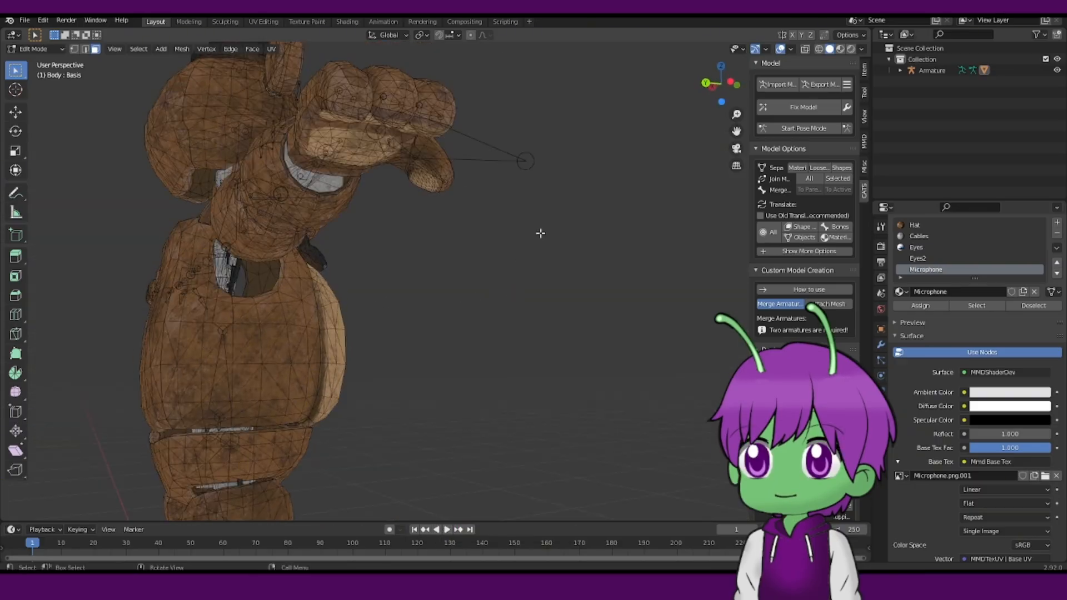
middle_drag(541, 234, 561, 269)
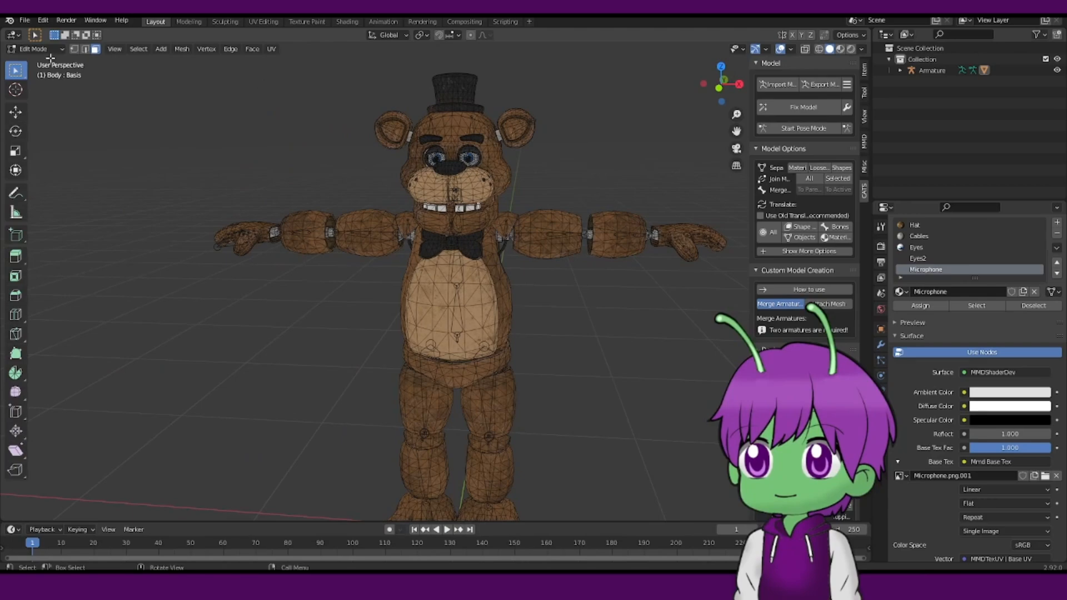
click(45, 48)
click(34, 63)
scroll(550, 142, up, 3)
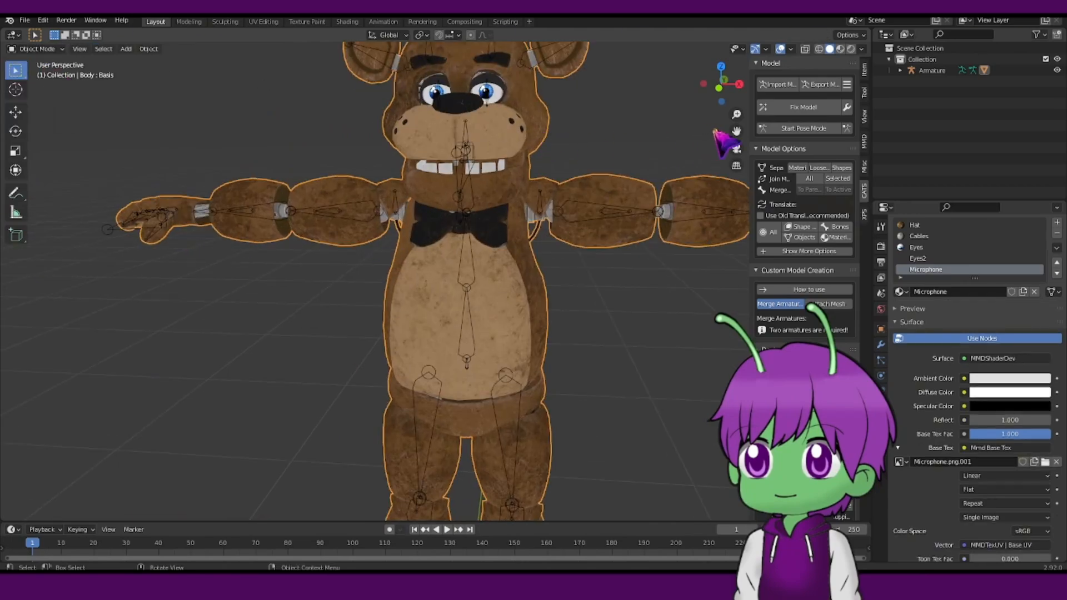
click(803, 107)
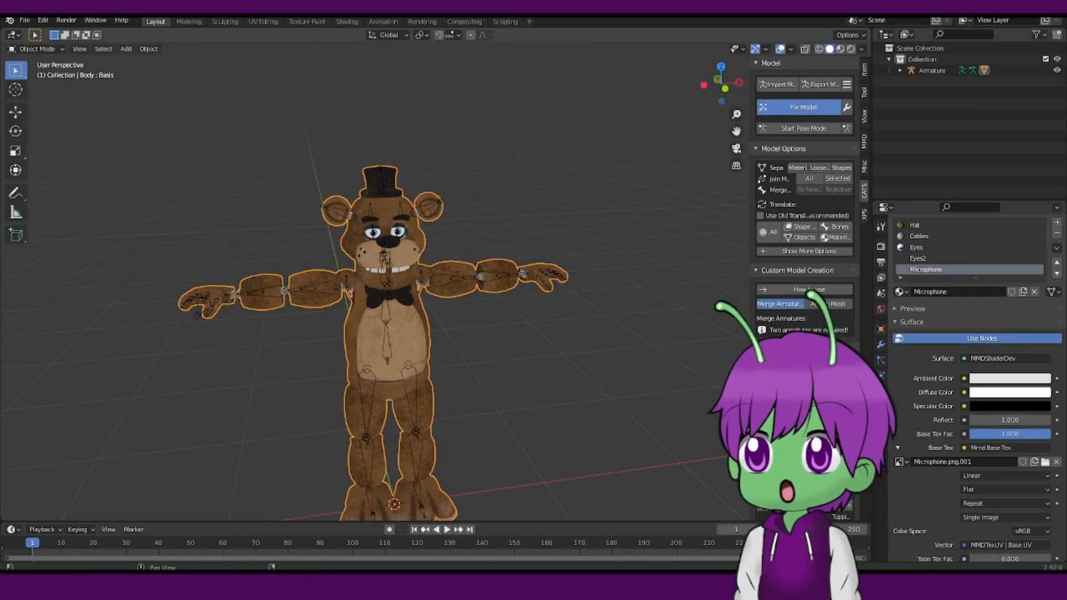
Briefly enter Edit Mode on the body mesh to inspect it, then return to Object Mode.
click(705, 193)
scroll(581, 281, up, 5)
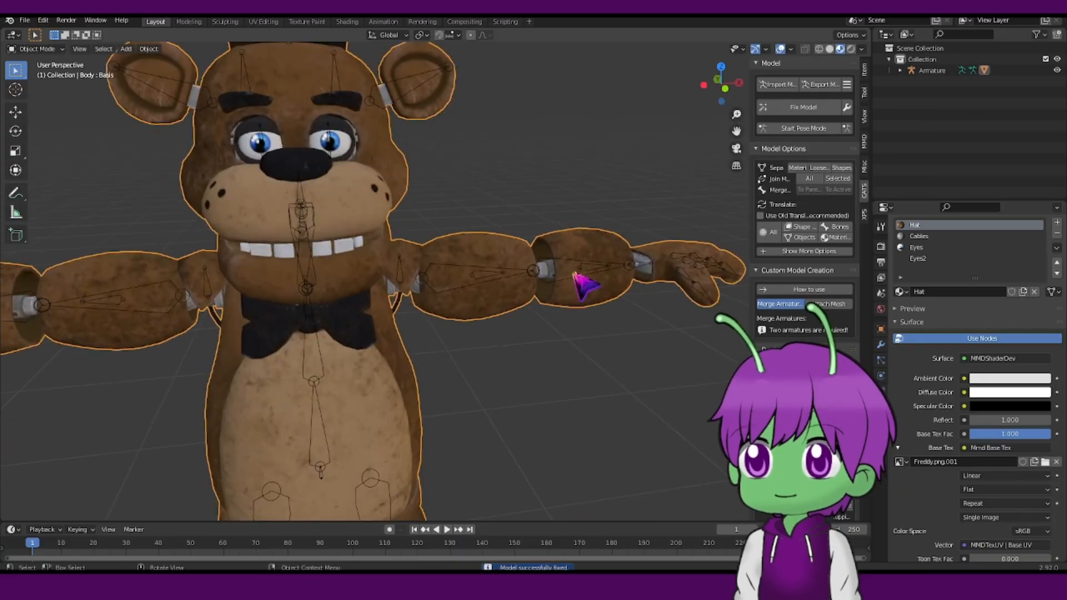
click(37, 49)
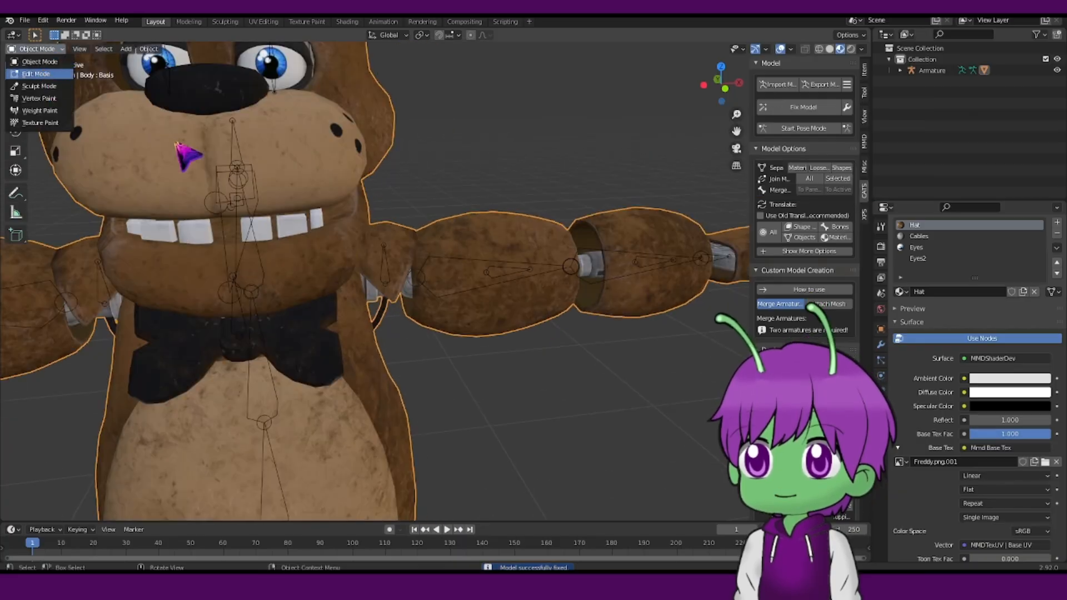
key(Tab)
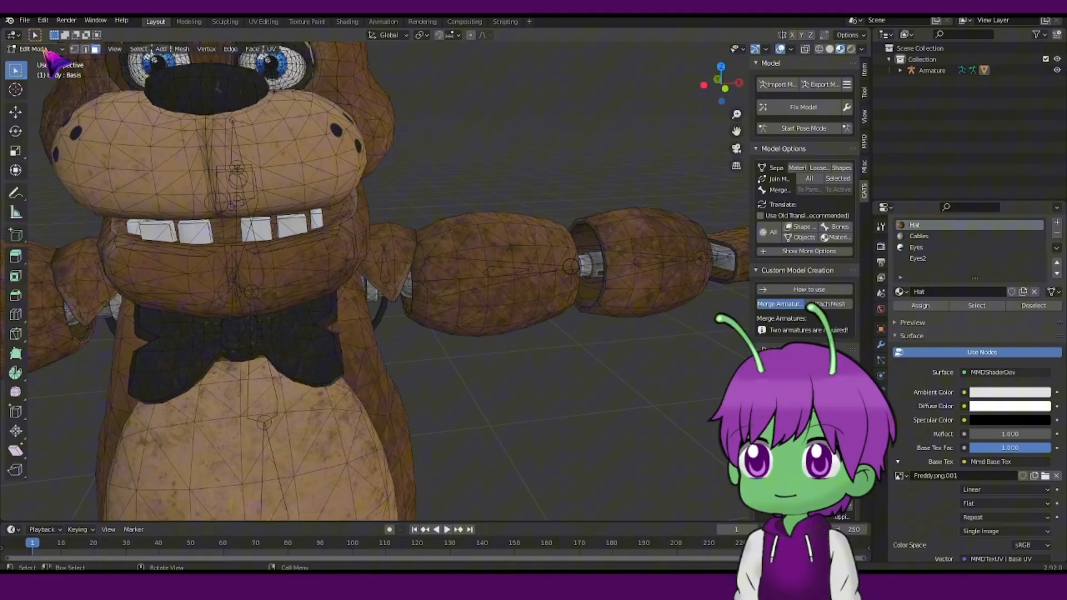
click(43, 49)
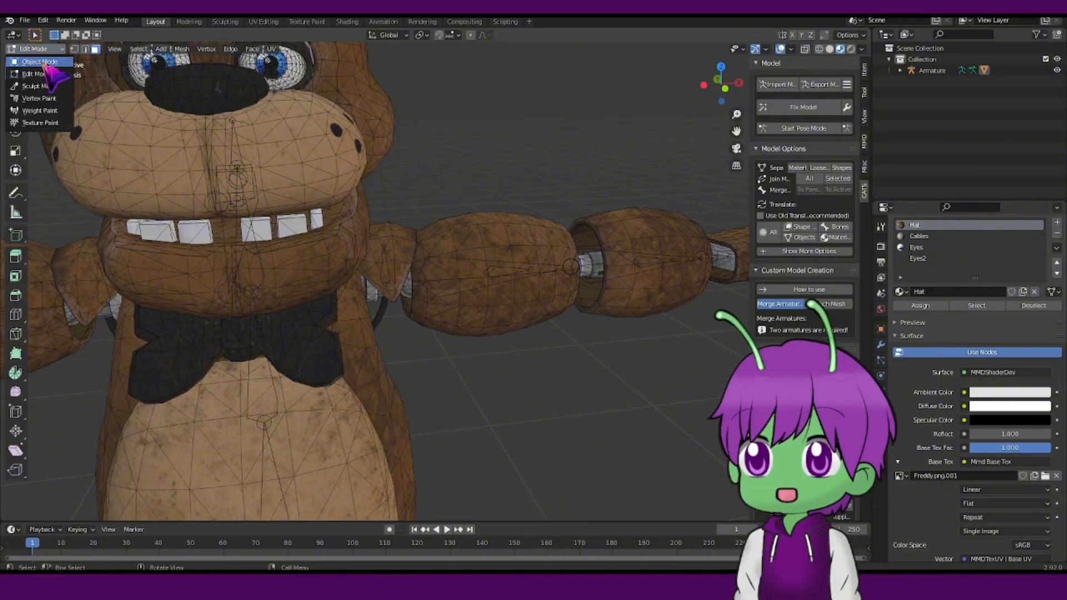
click(45, 62)
scroll(451, 276, down, 3)
Start Pose Mode and test-rotate the left arm bone, undoing each rotation.
click(797, 129)
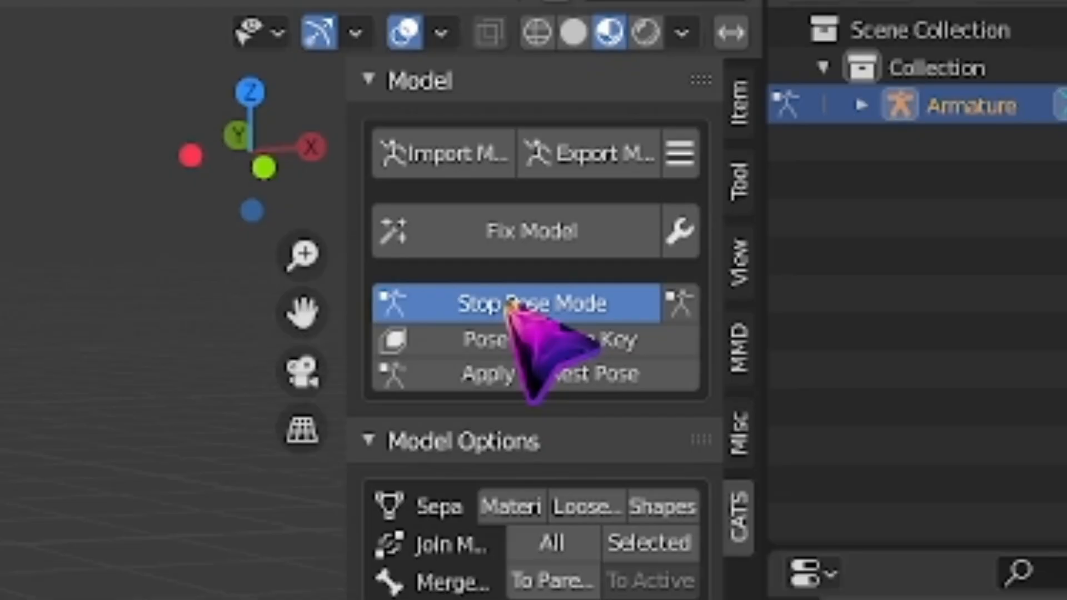
click(510, 308)
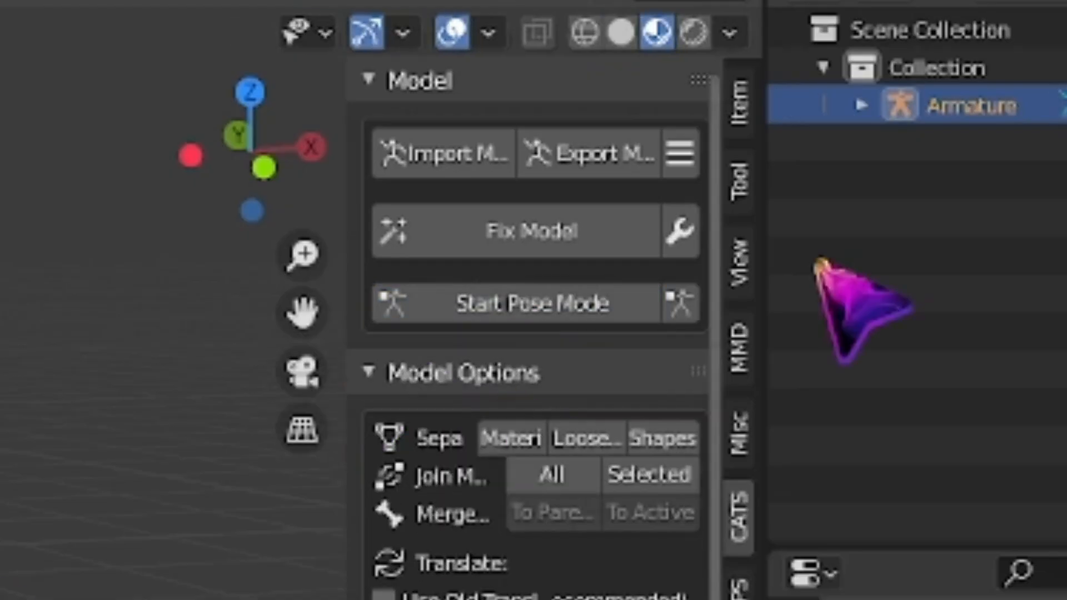
click(557, 310)
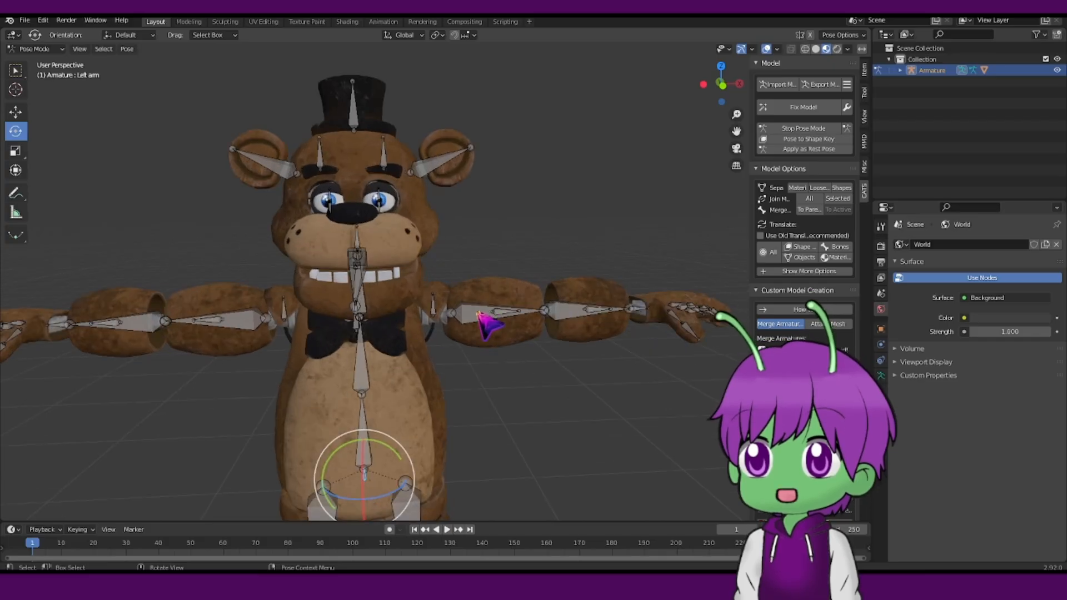
click(479, 314)
mouse_move(484, 289)
mouse_down()
mouse_move(466, 258)
mouse_move(477, 286)
mouse_up()
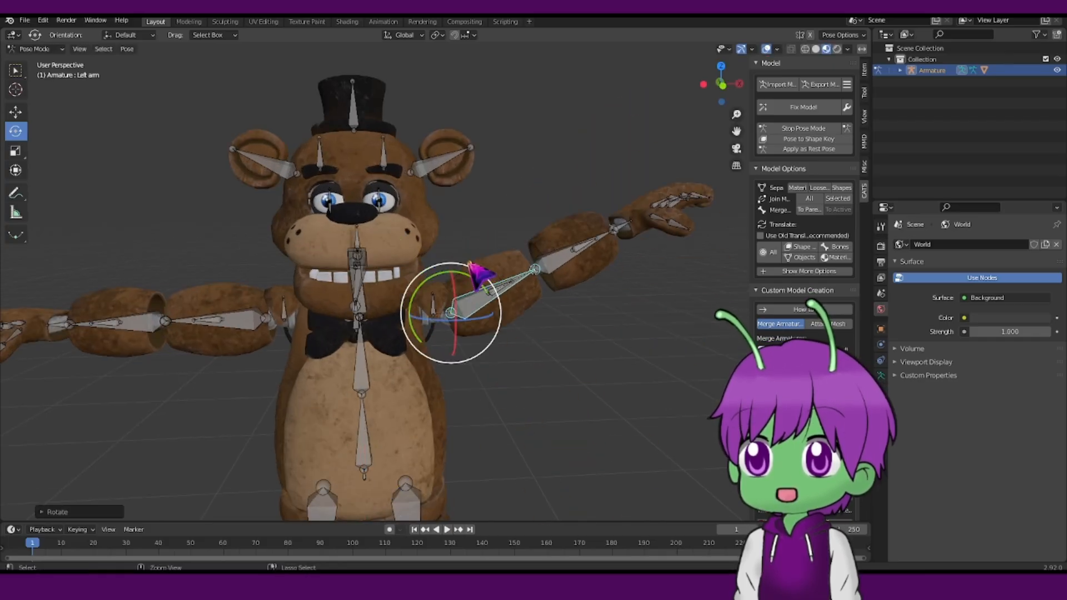
key(ctrl+z)
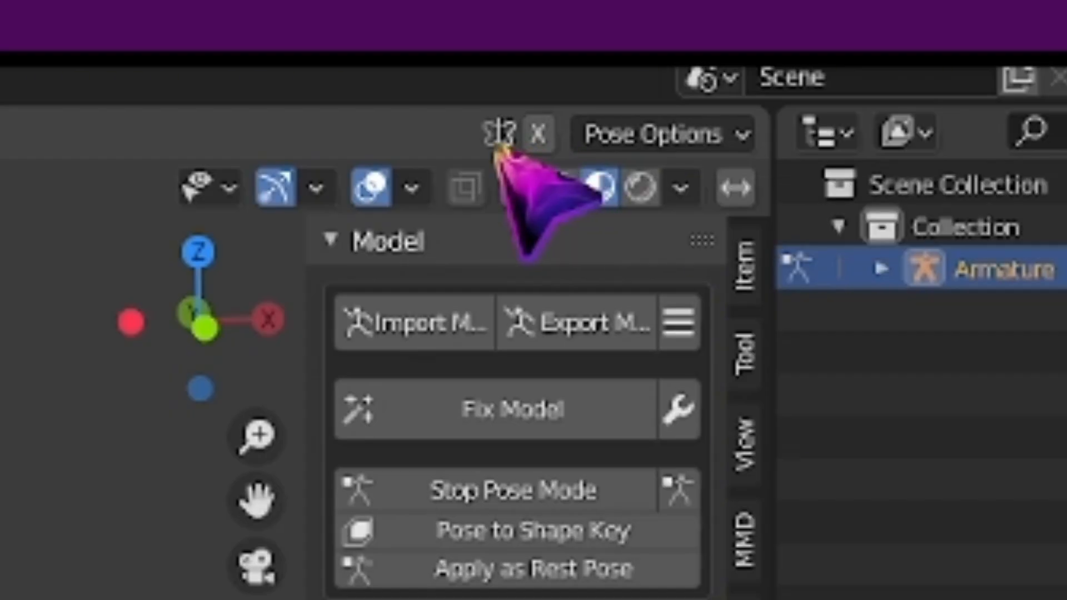
click(538, 133)
drag(473, 280, 488, 230)
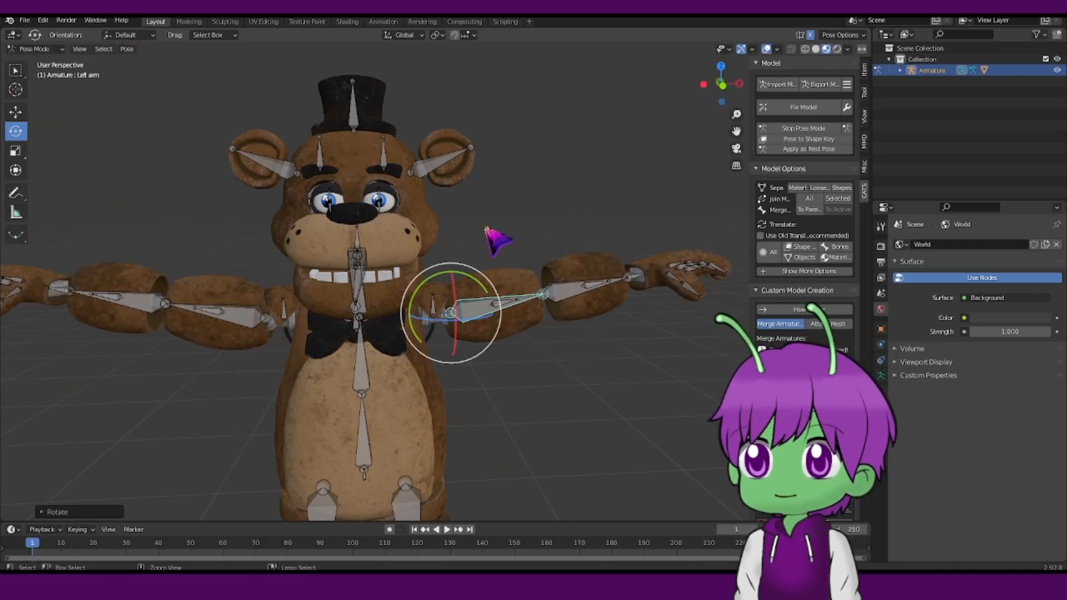
key(ctrl+z)
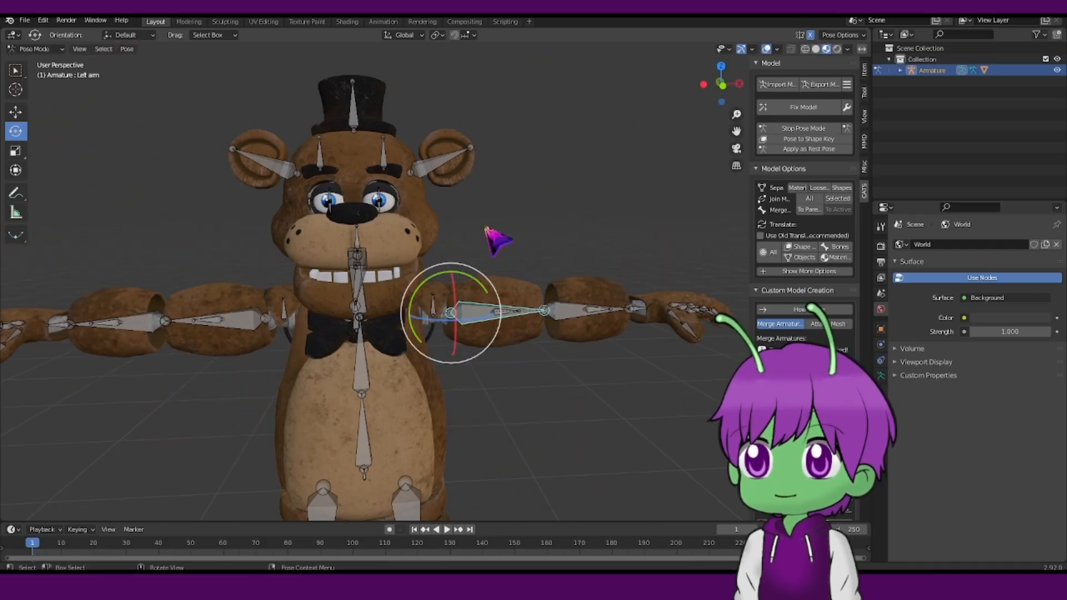
Rotate the shoulder bone, view the rig in wireframe shading, and stop Pose Mode.
scroll(497, 239, up, 3)
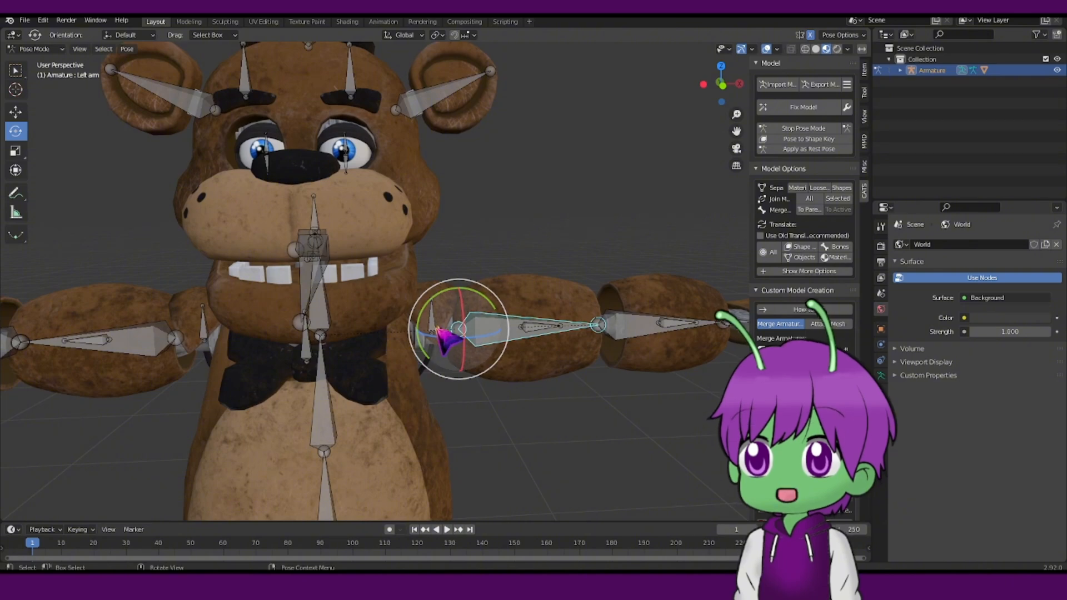
click(433, 325)
mouse_move(470, 303)
mouse_down()
mouse_move(461, 508)
mouse_move(489, 311)
mouse_up()
key(z)
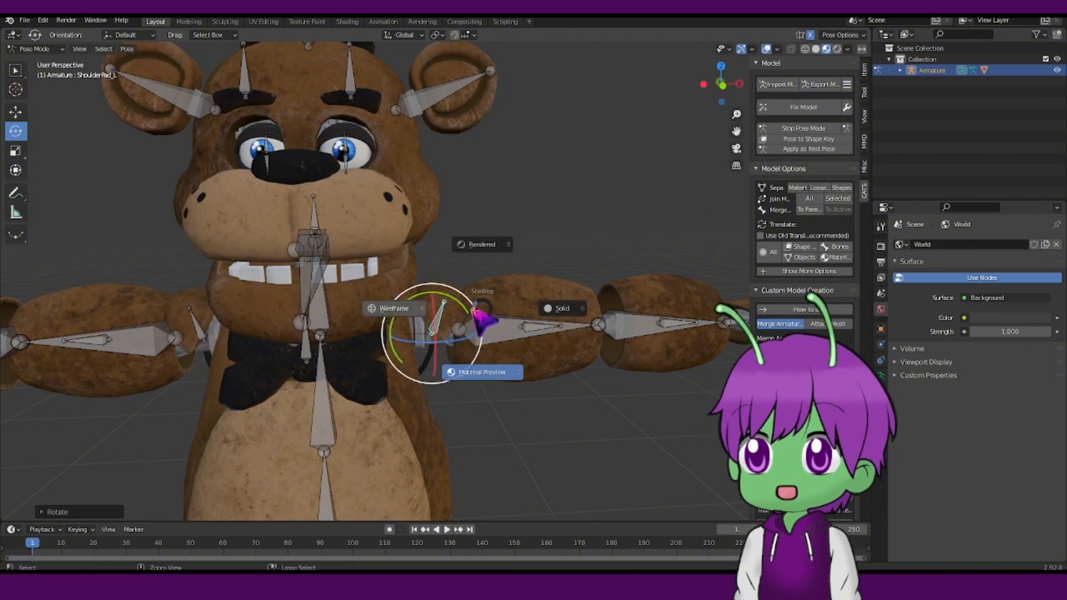
click(457, 299)
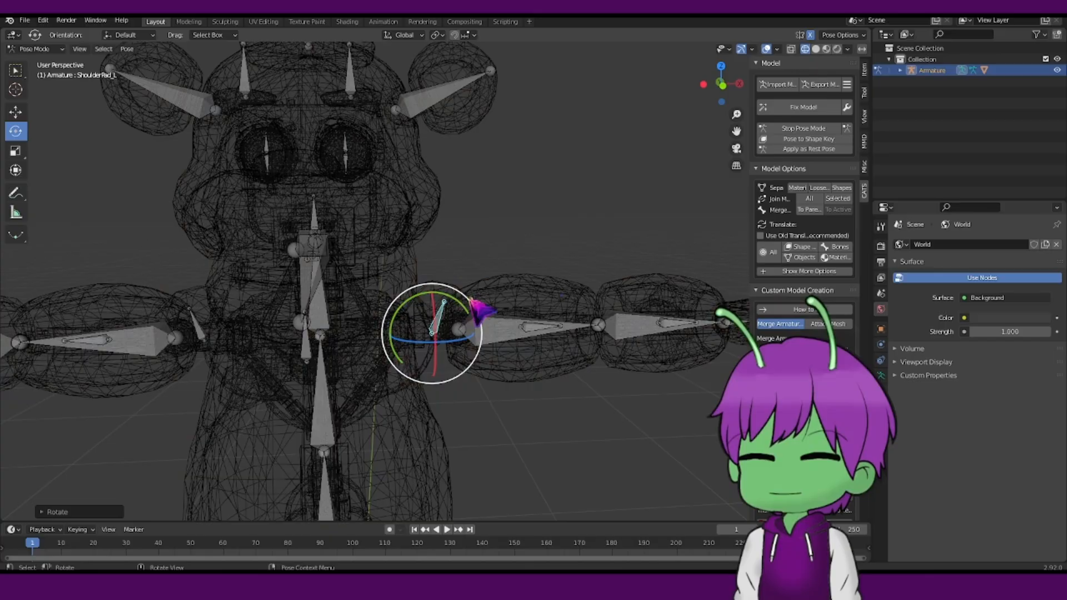
click(806, 128)
scroll(500, 269, down, 3)
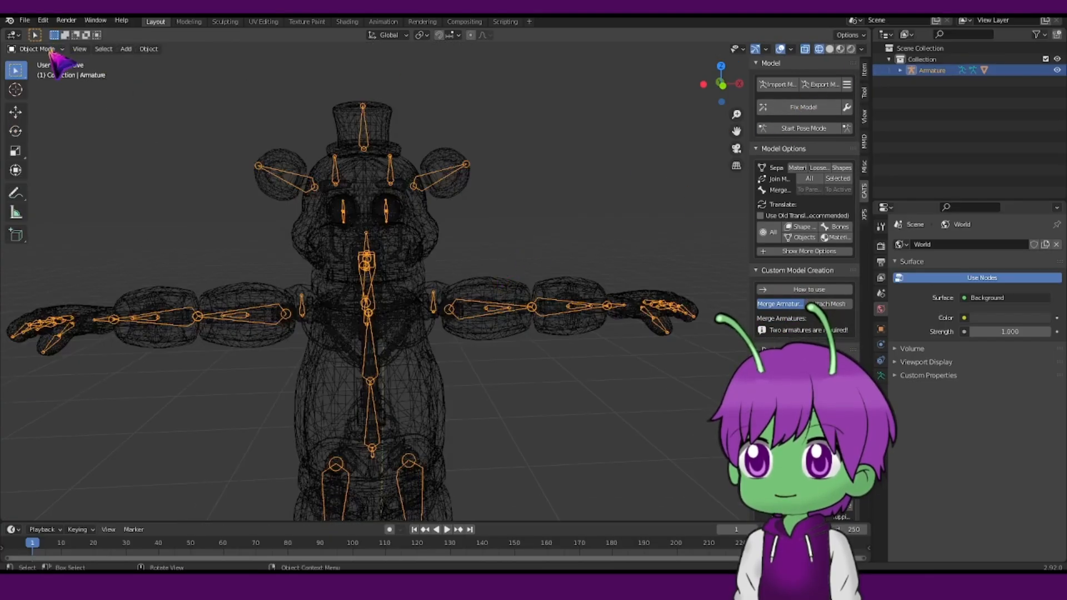
Return to Object Mode and switch the viewport to Material Preview shading.
click(50, 49)
click(51, 63)
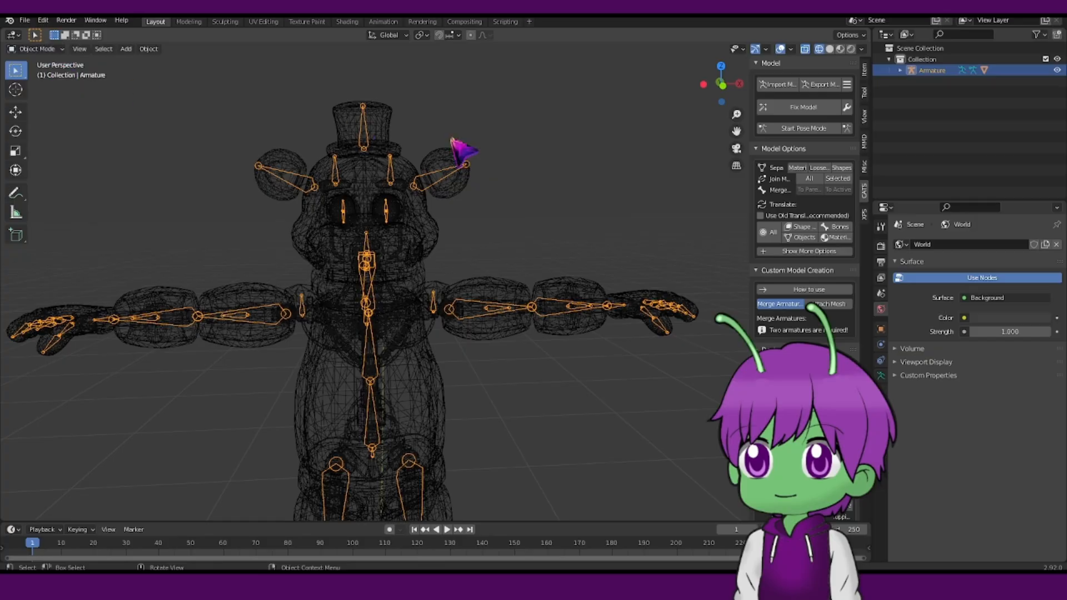
click(830, 49)
scroll(580, 201, up, 5)
scroll(580, 201, down, 4)
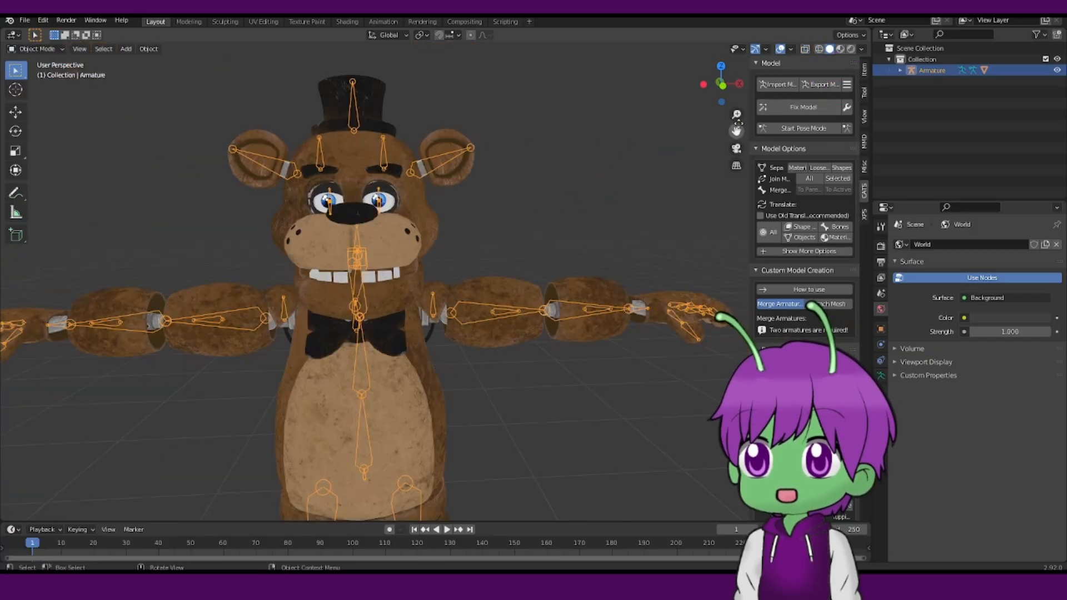
scroll(523, 233, down, 2)
scroll(442, 357, up, 4)
scroll(439, 356, down, 3)
mouse_move(428, 347)
middle_down()
mouse_move(468, 330)
mouse_move(503, 337)
mouse_move(417, 350)
middle_up()
scroll(503, 340, down, 3)
scroll(414, 333, up, 5)
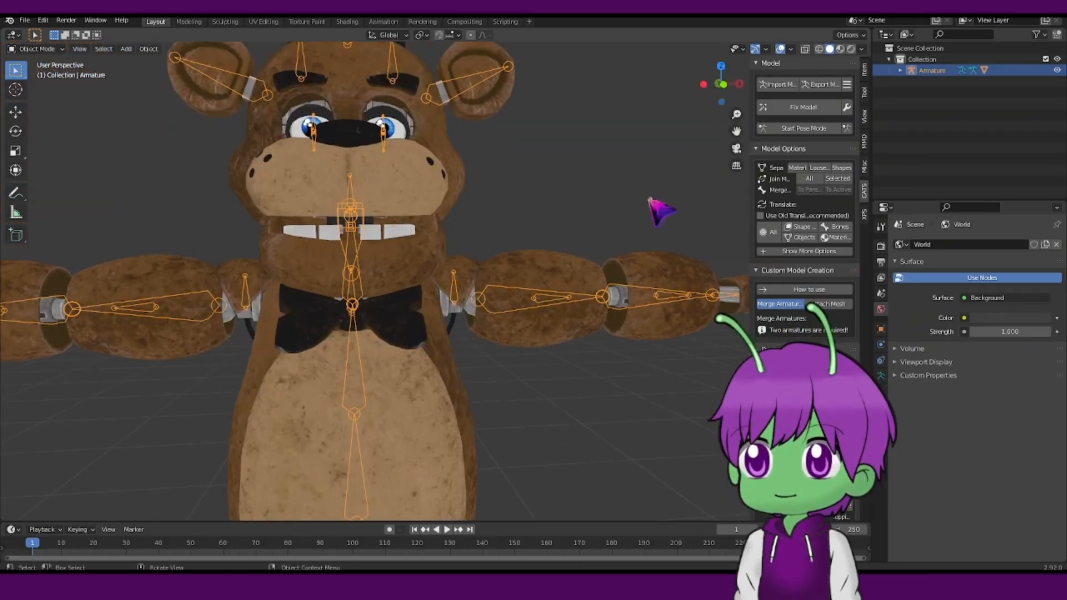
Start Pose Mode again and test-rotate the chest bone, undoing the changes.
drag(736, 131, 702, 99)
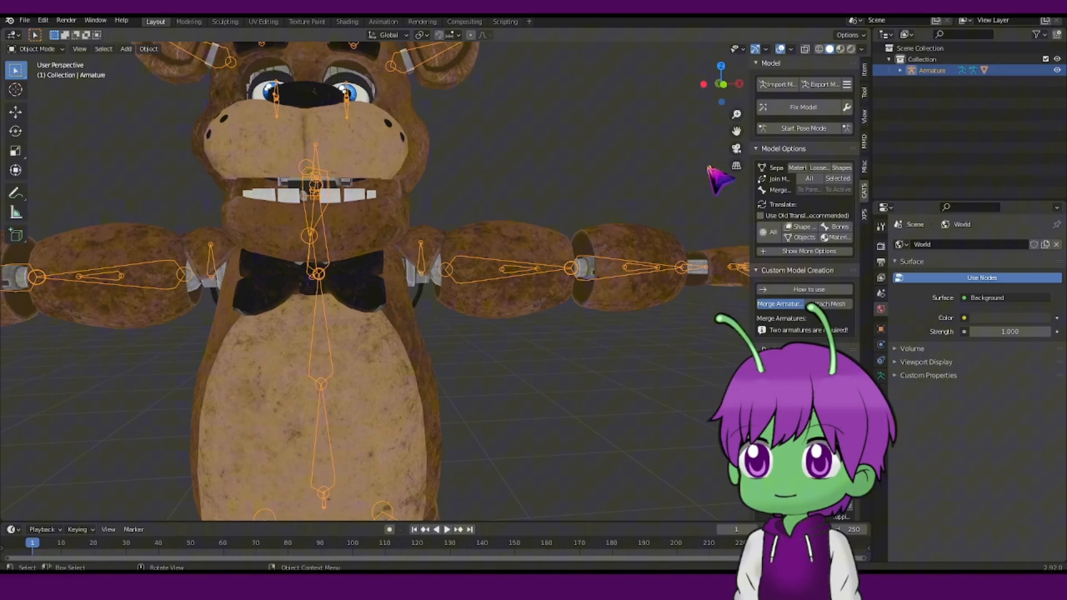
click(800, 130)
click(346, 350)
drag(351, 348, 439, 303)
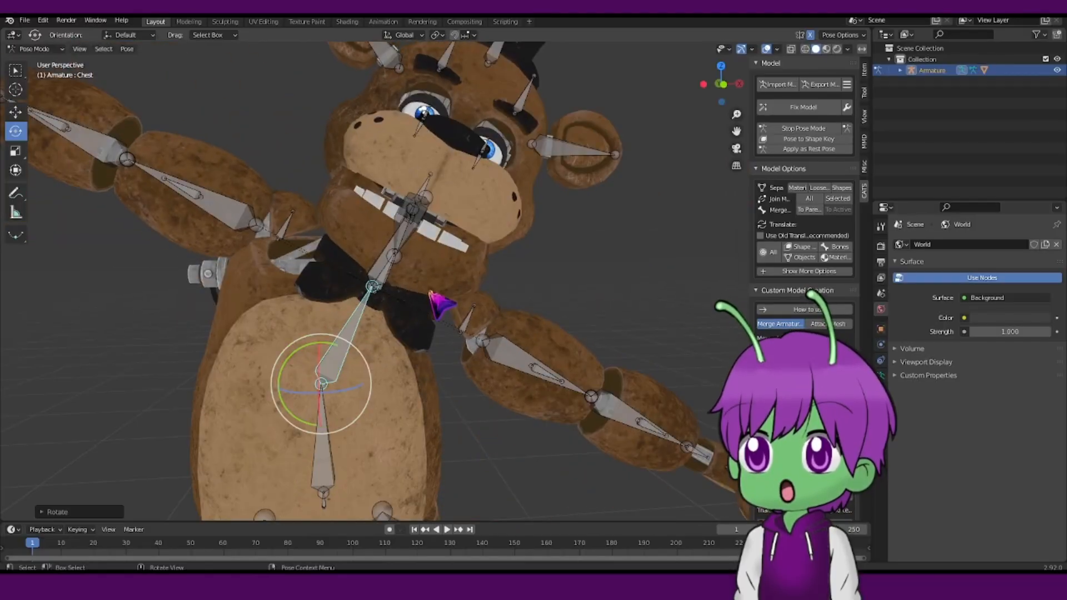
key(ctrl+z)
key(ctrl+z)
key(ctrl+z)
middle_drag(430, 291, 467, 231)
scroll(467, 231, down, 8)
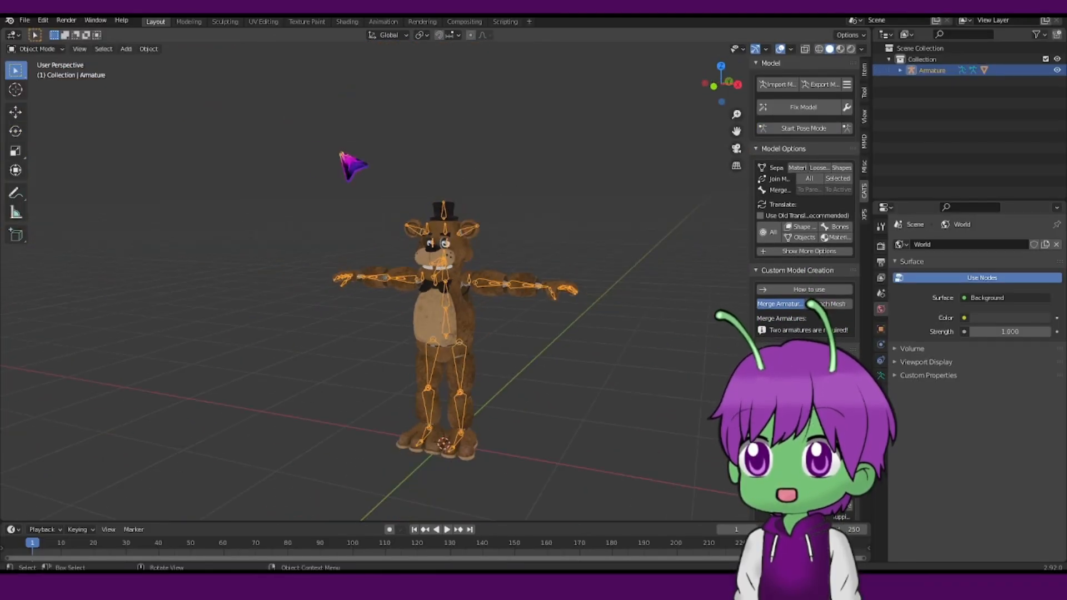
Box-select and delete the whole model, then restore it.
drag(280, 140, 606, 470)
right_click(606, 470)
click(608, 470)
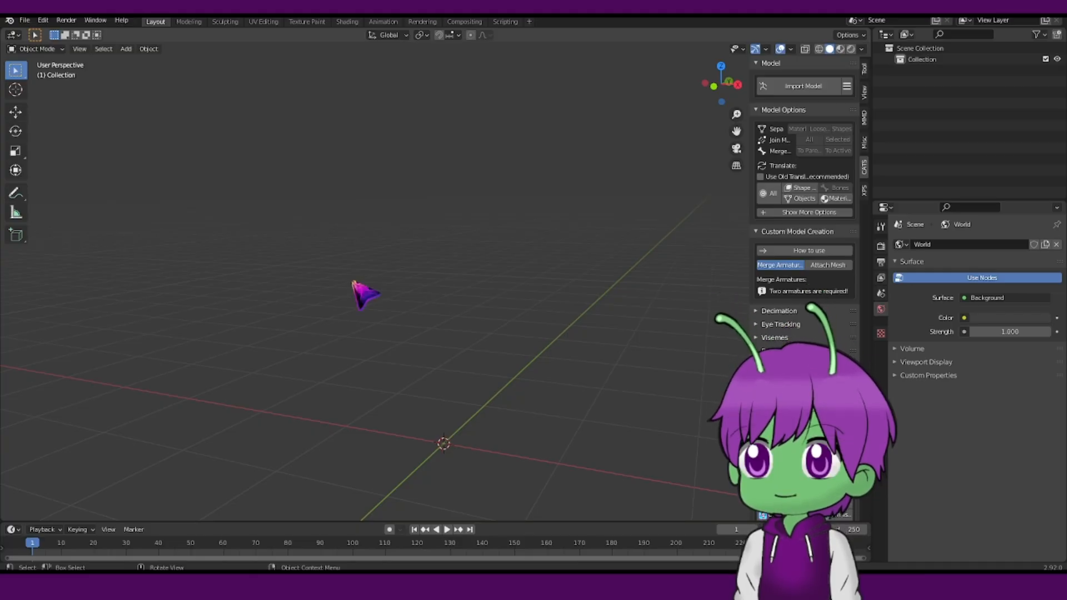
scroll(598, 239, up, 3)
click(603, 225)
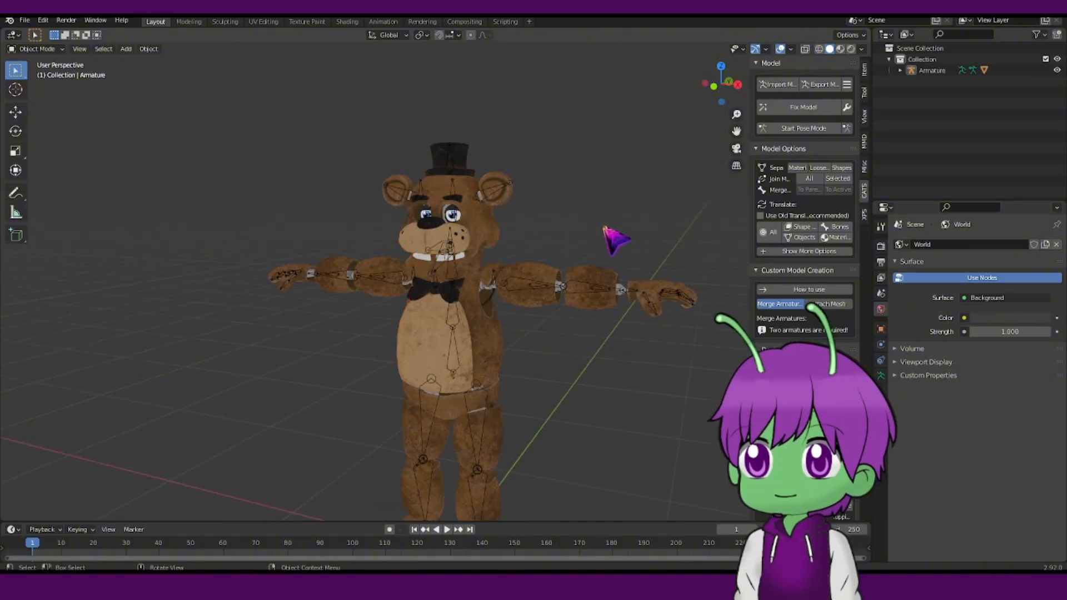
Open the Cats Export Model file dialog and close it without exporting.
scroll(424, 216, up, 1)
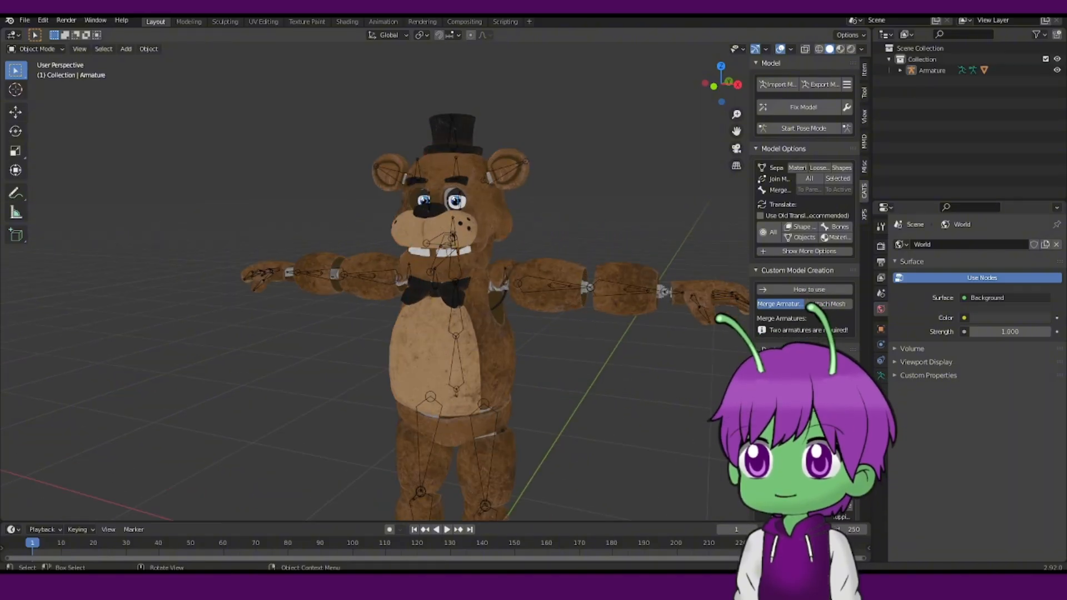
scroll(698, 222, up, 2)
middle_drag(497, 247, 578, 243)
drag(736, 131, 636, 202)
scroll(500, 227, down, 5)
middle_drag(500, 228, 541, 223)
scroll(488, 247, up, 6)
scroll(525, 246, down, 6)
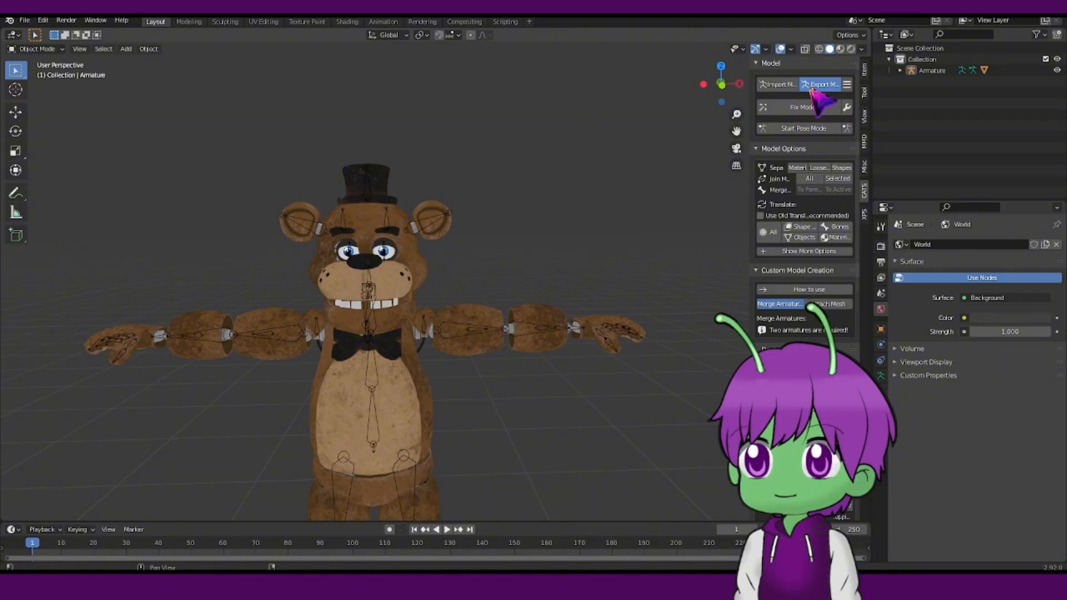
click(514, 192)
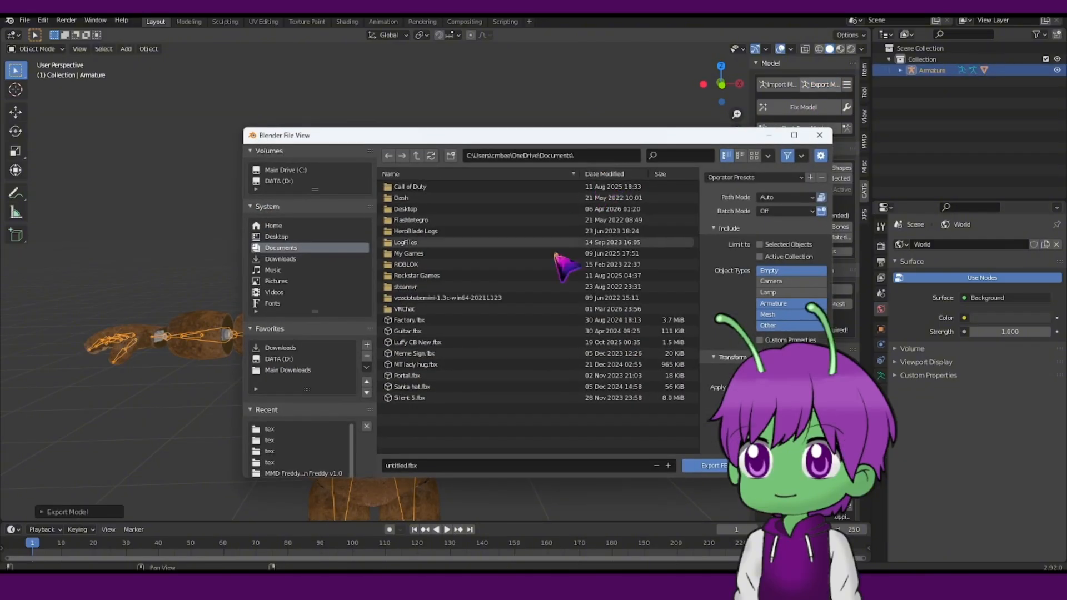
click(820, 135)
scroll(491, 230, down, 2)
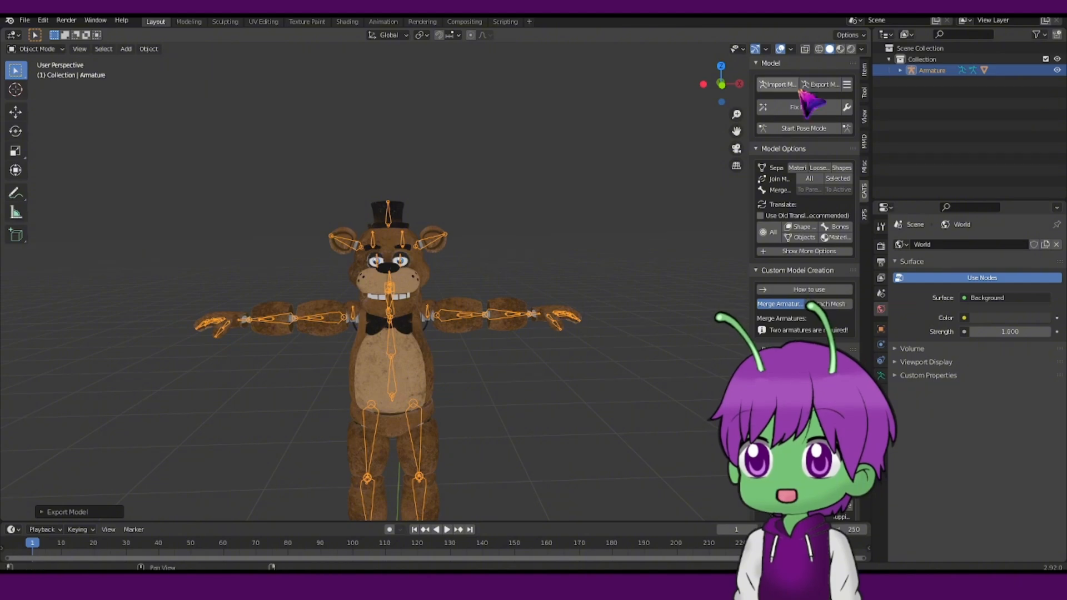
drag(737, 132, 757, 74)
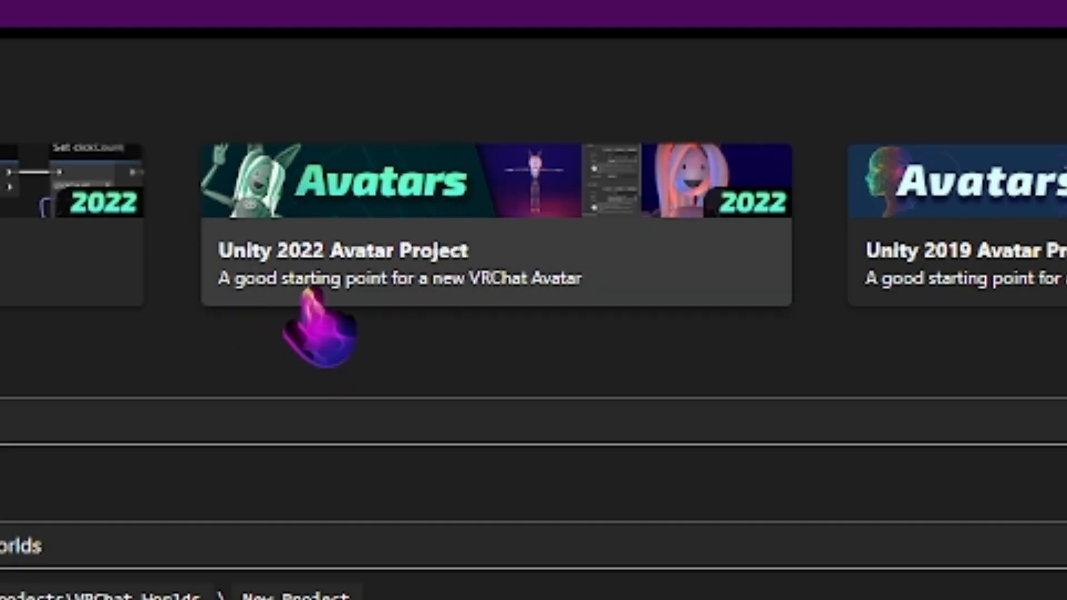
Switch to the VRChat Creator Companion and create a Unity 2022 Avatar Project named Model Tutorial.
click(398, 252)
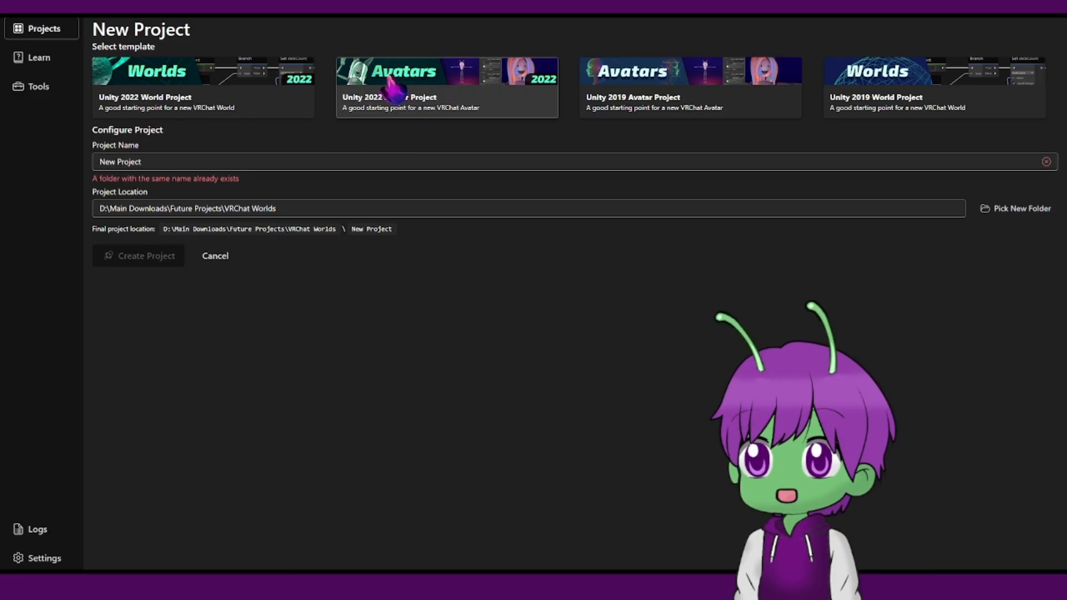
click(165, 161)
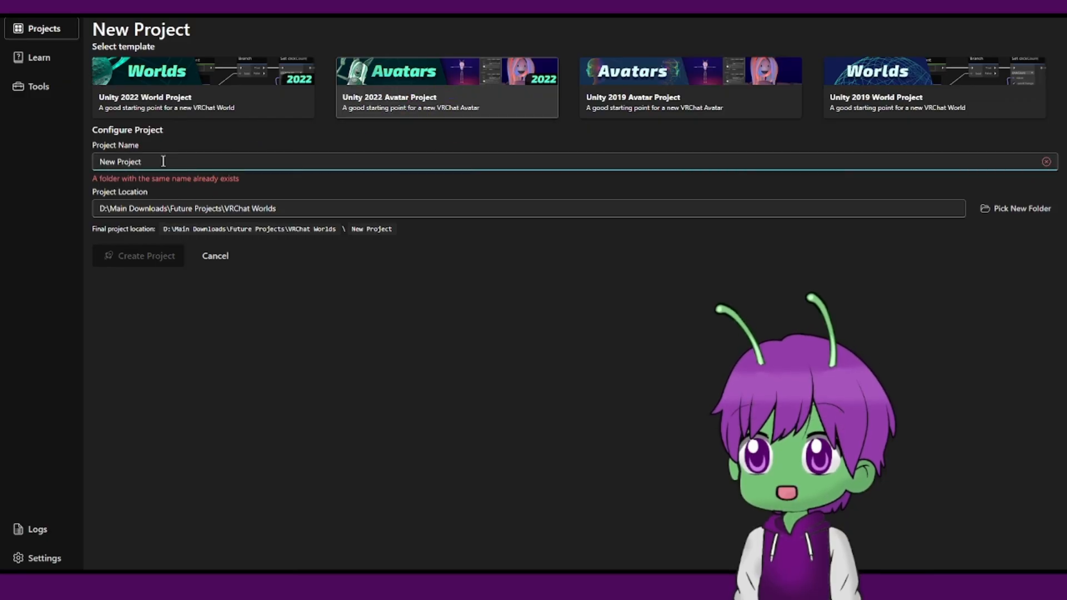
key(BackSpace)
key(BackSpace)
key(BackSpace)
key(BackSpace)
key(BackSpace)
key(BackSpace)
key(BackSpace)
key(BackSpace)
key(BackSpace)
key(BackSpace)
key(BackSpace)
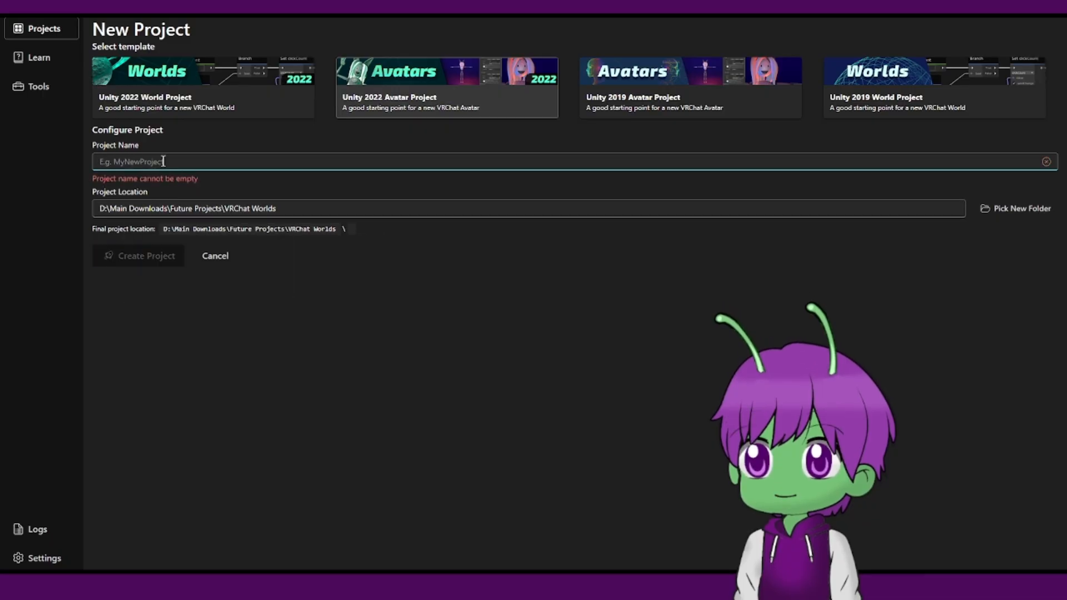
text(Model)
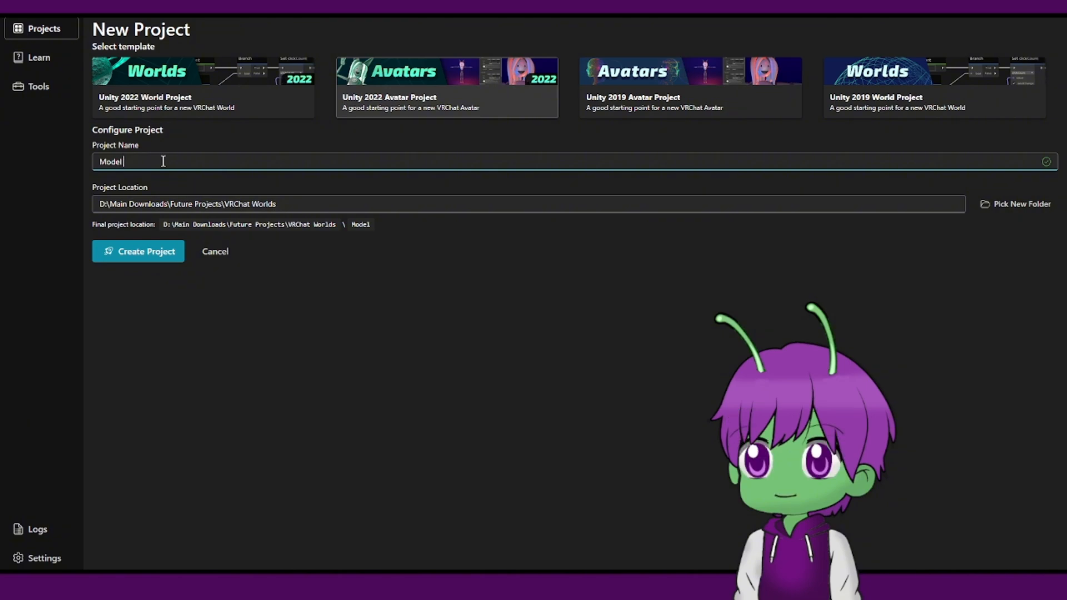
text( Tutu)
text(orila)
text(al)
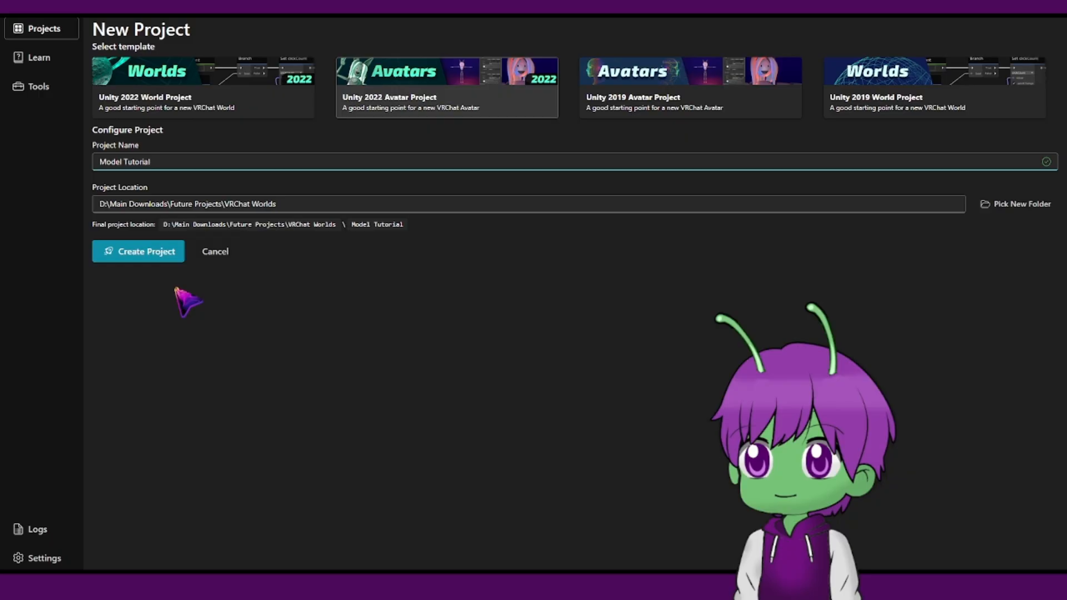
click(144, 259)
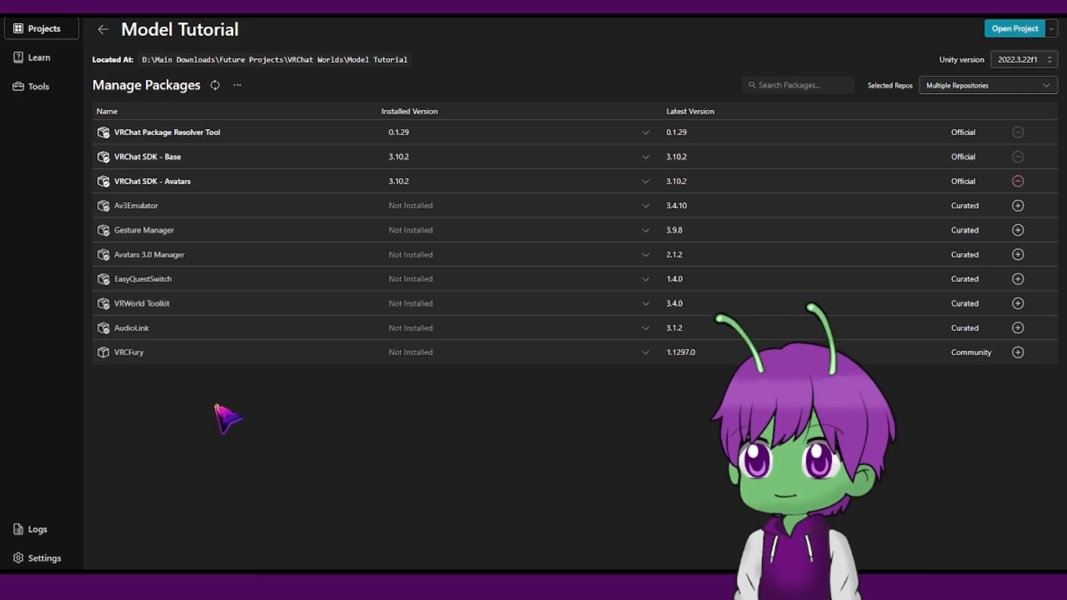
Add the Gesture Manager and VRCFury packages to the Model Tutorial project.
mouse_move(190, 231)
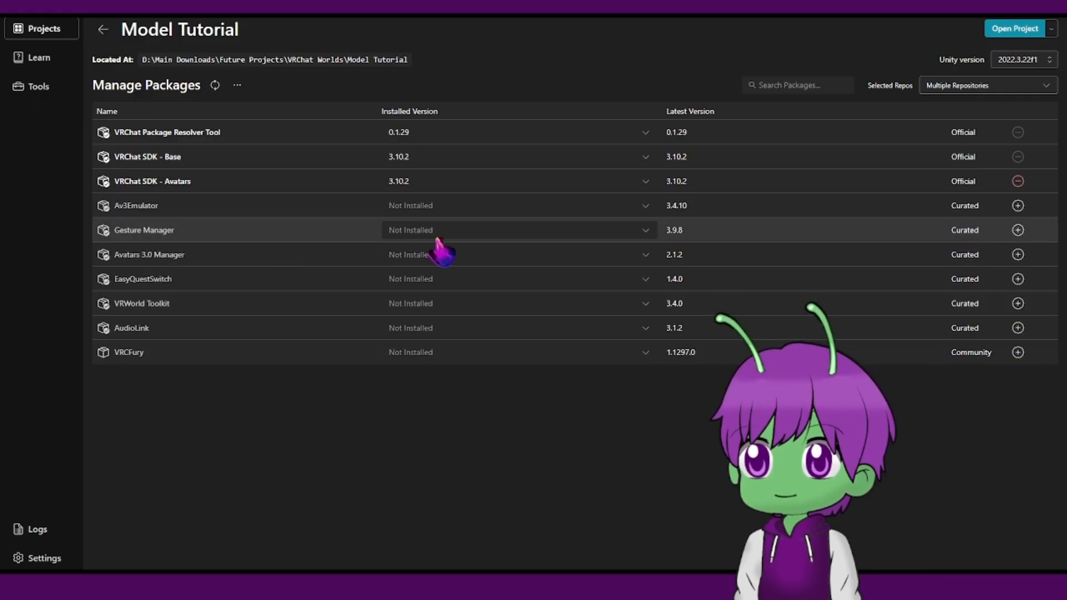
mouse_move(236, 233)
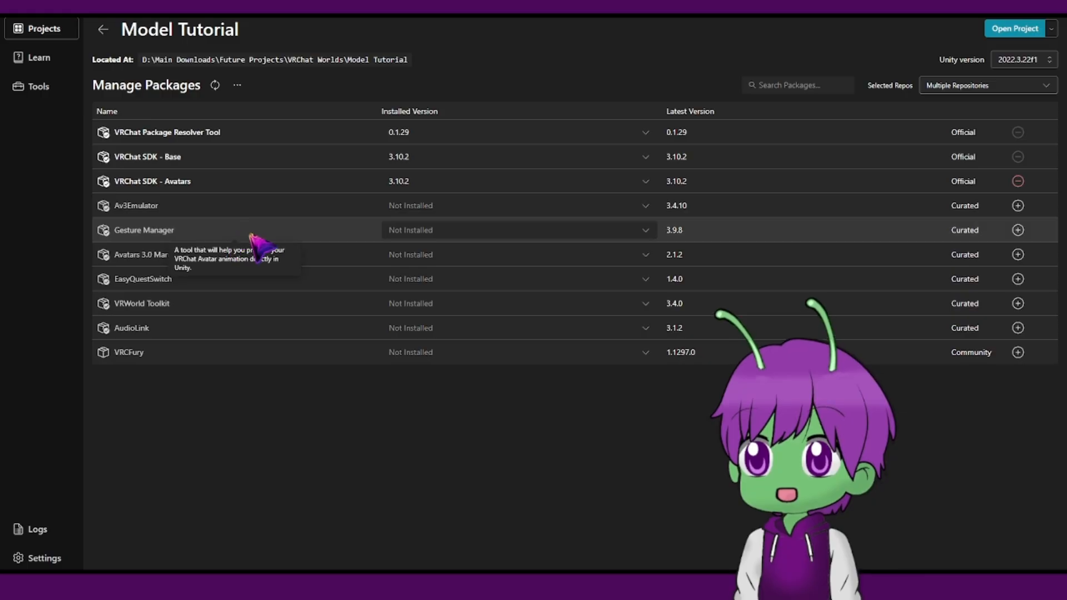
click(1018, 230)
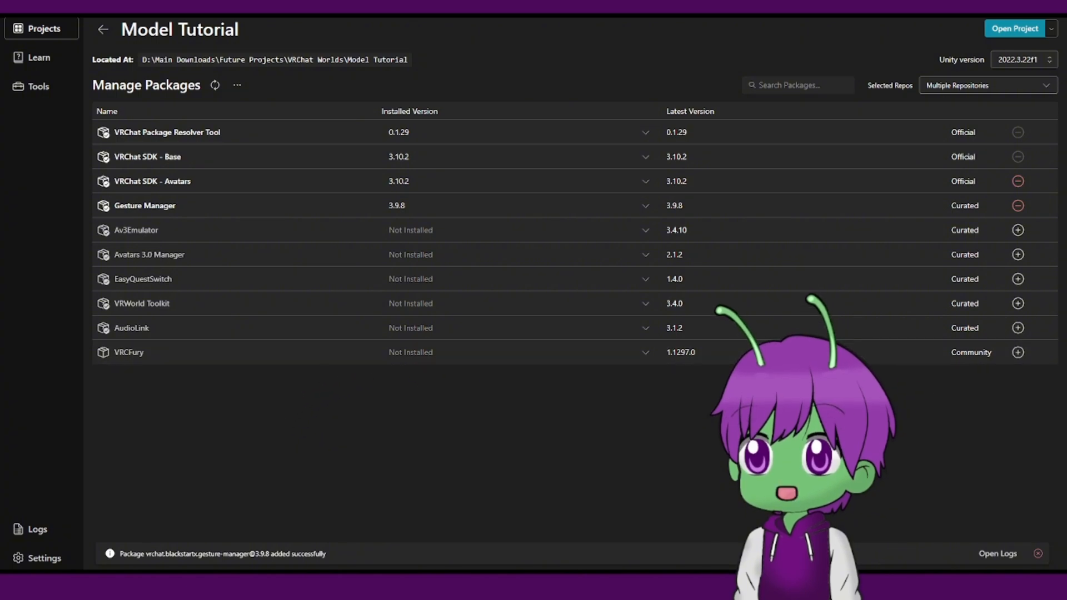
click(1018, 353)
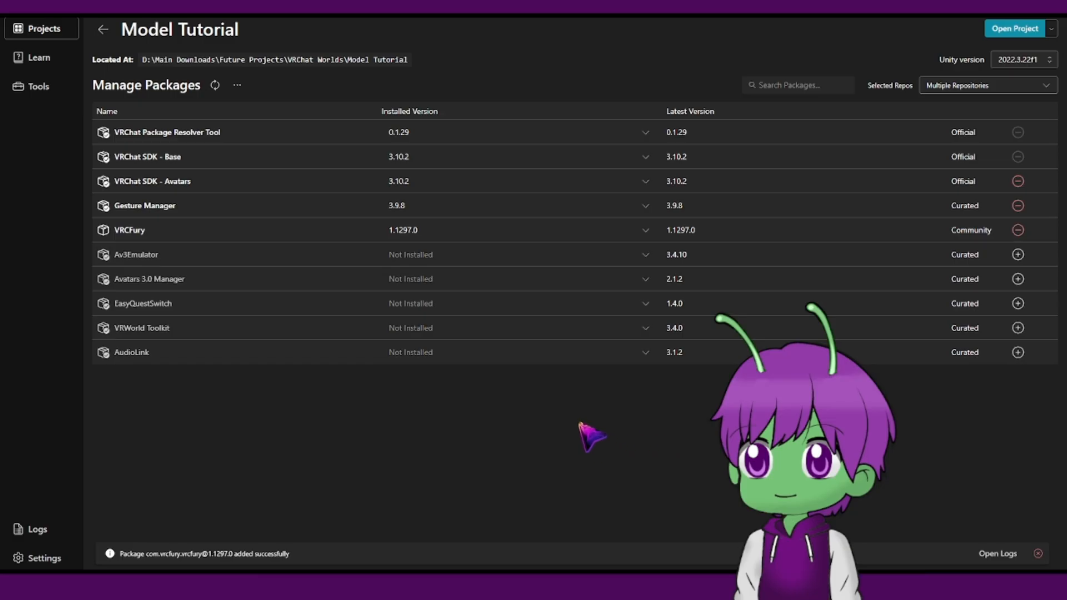
Open the Model Tutorial project in Unity and place the Suited ItamiNebu model into the scene.
click(1017, 28)
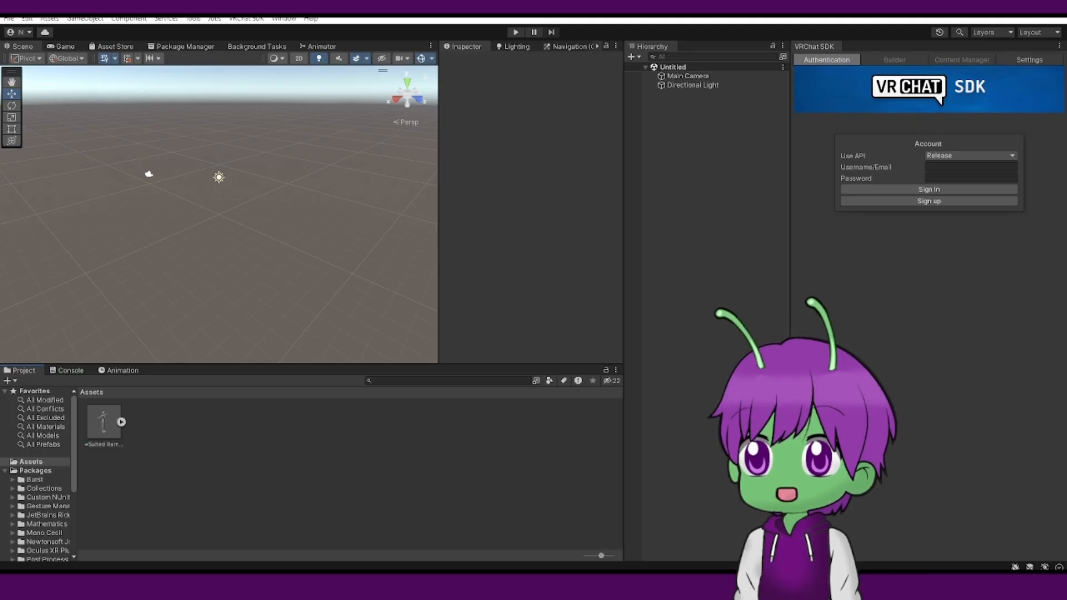
drag(104, 428, 207, 484)
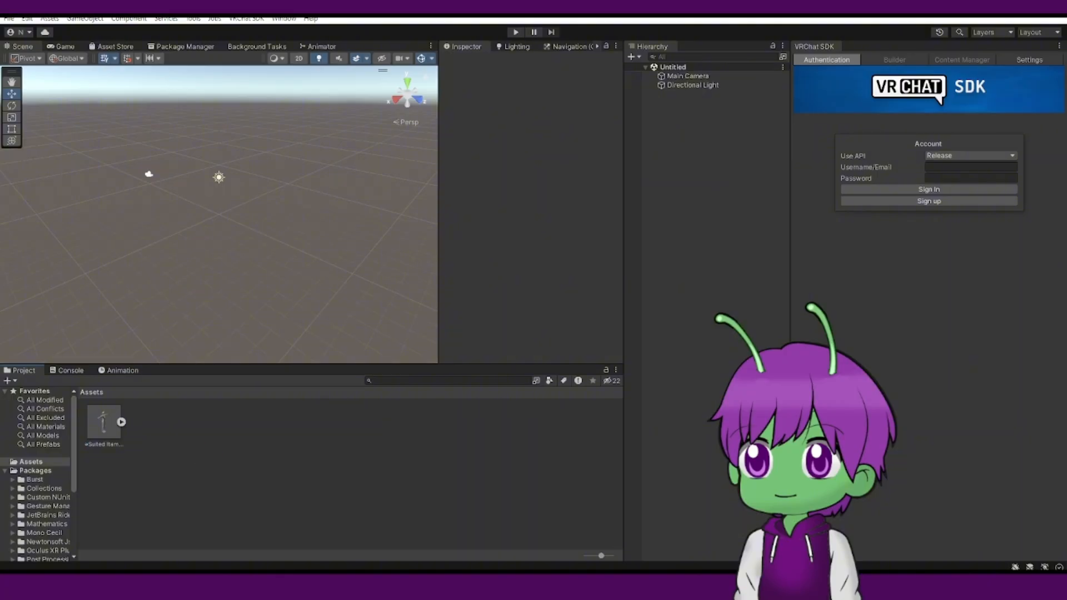
drag(122, 439, 603, 453)
drag(700, 183, 689, 172)
scroll(312, 286, up, 8)
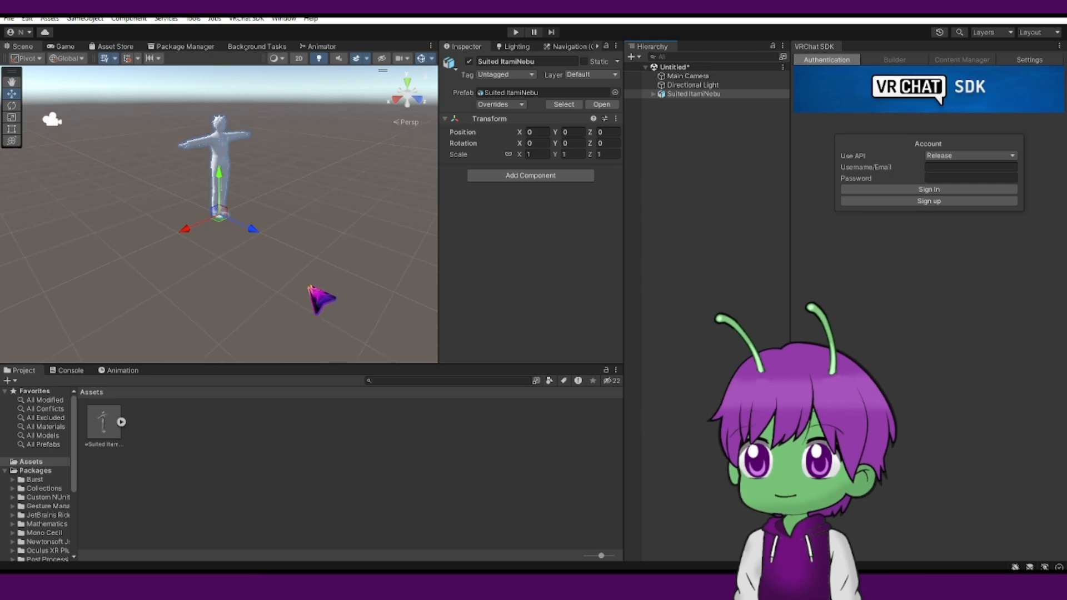
Orbit and zoom around the model in the Scene view to examine it.
right_drag(296, 188, 253, 178)
scroll(253, 178, up, 2)
scroll(327, 214, up, 3)
middle_drag(326, 214, 185, 274)
right_drag(233, 261, 165, 225)
middle_drag(279, 248, 262, 198)
right_drag(266, 202, 286, 252)
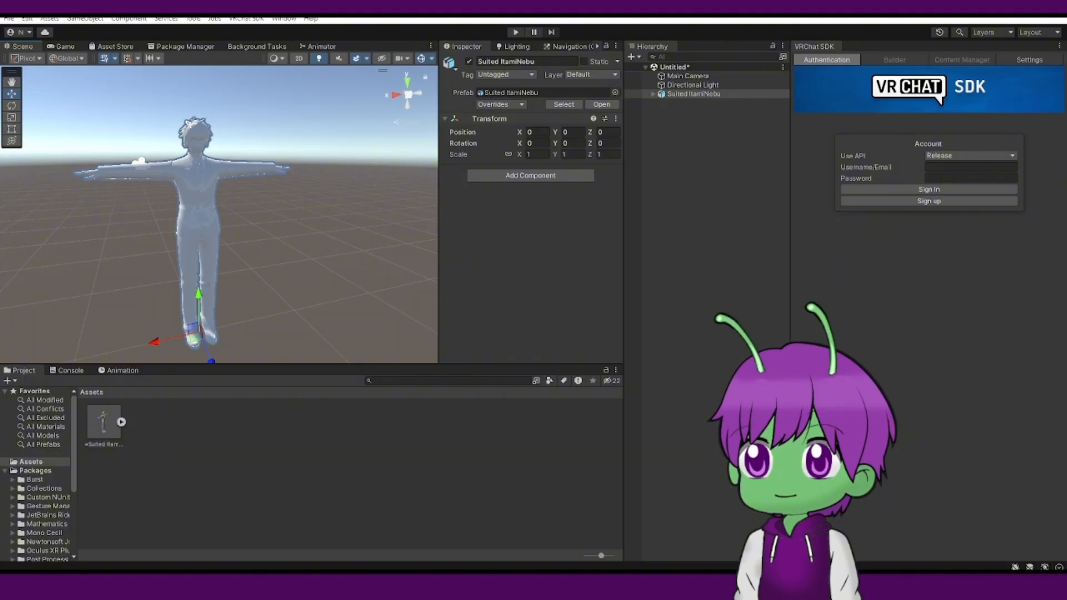
scroll(325, 157, up, 2)
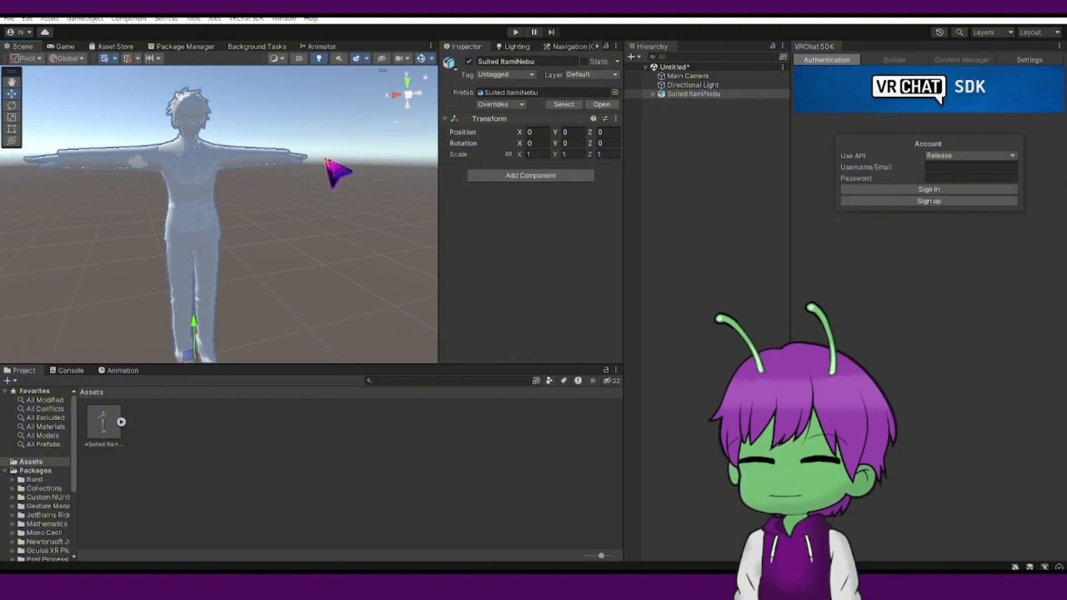
scroll(309, 217, up, 2)
right_drag(308, 224, 315, 189)
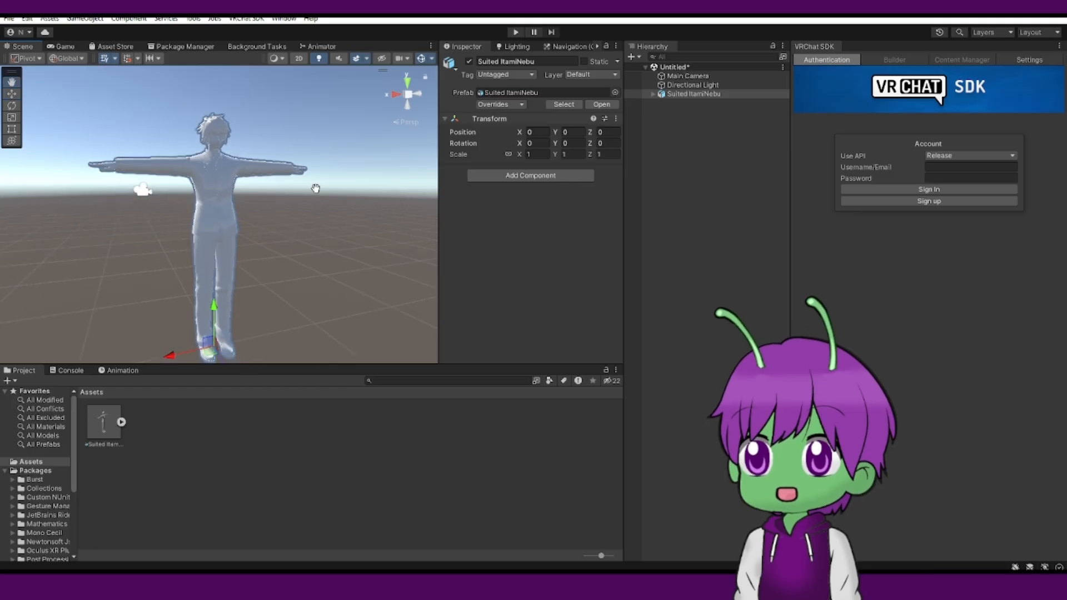
middle_drag(315, 188, 301, 209)
scroll(300, 210, down, 1)
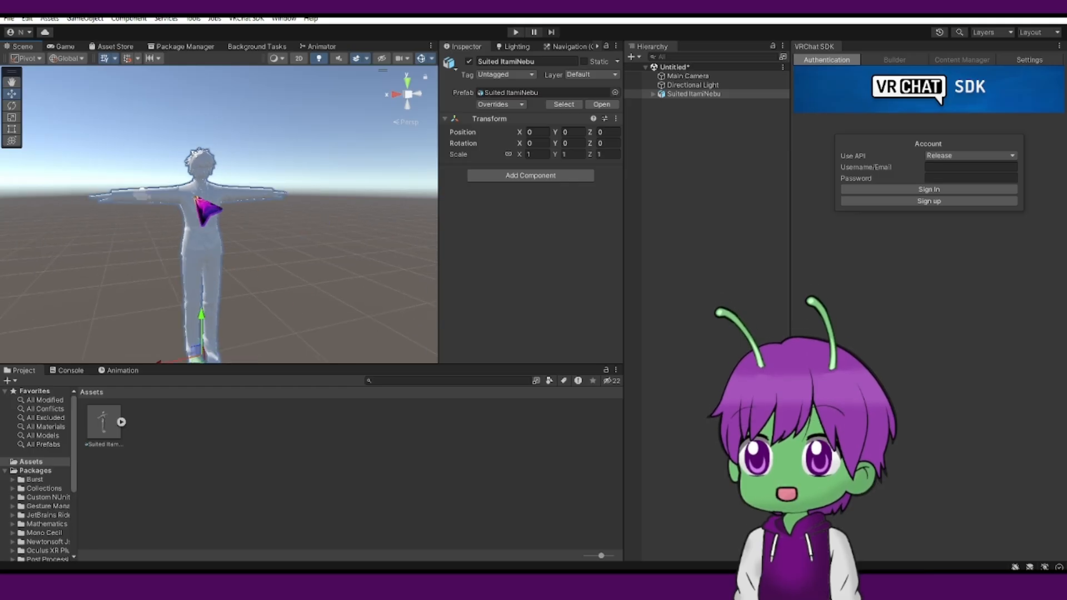
scroll(211, 222, up, 2)
scroll(225, 264, up, 2)
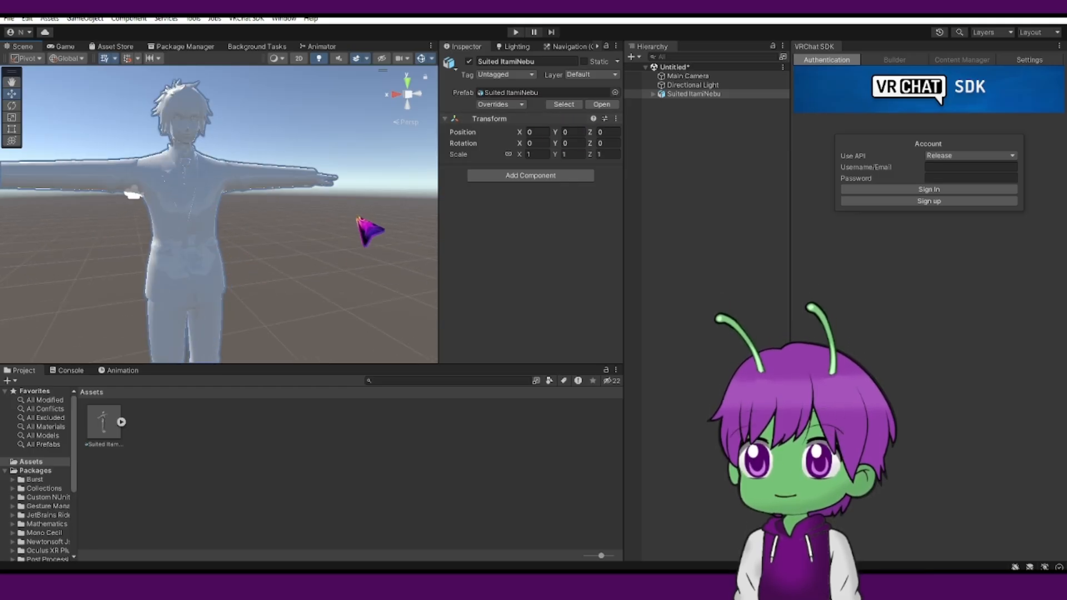
right_drag(367, 228, 317, 238)
scroll(317, 238, down, 1)
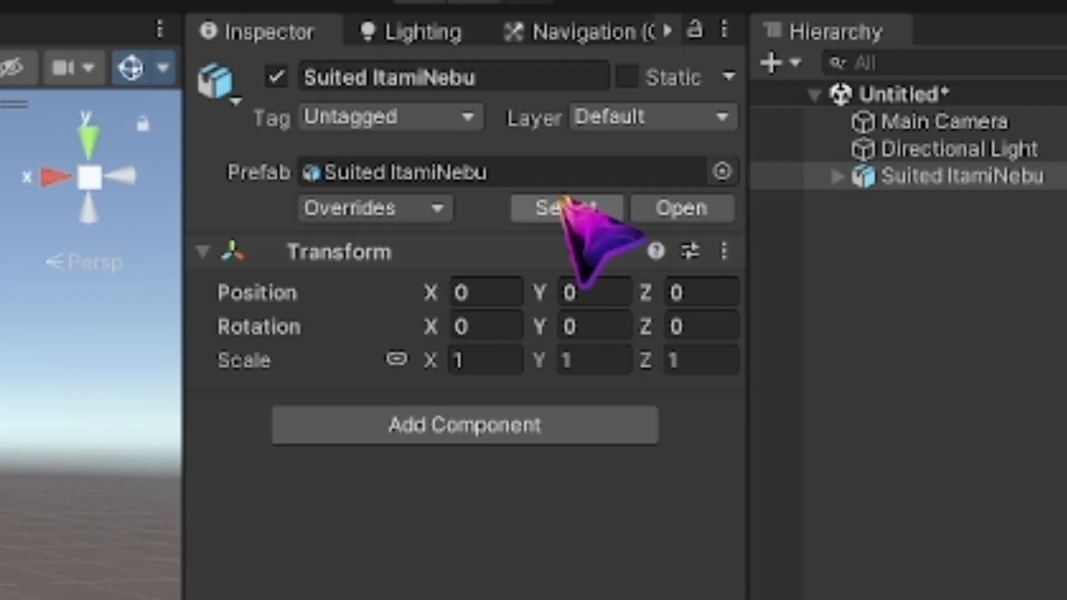
Select the model's source asset and set its rig Animation Type to Humanoid, then apply.
click(556, 213)
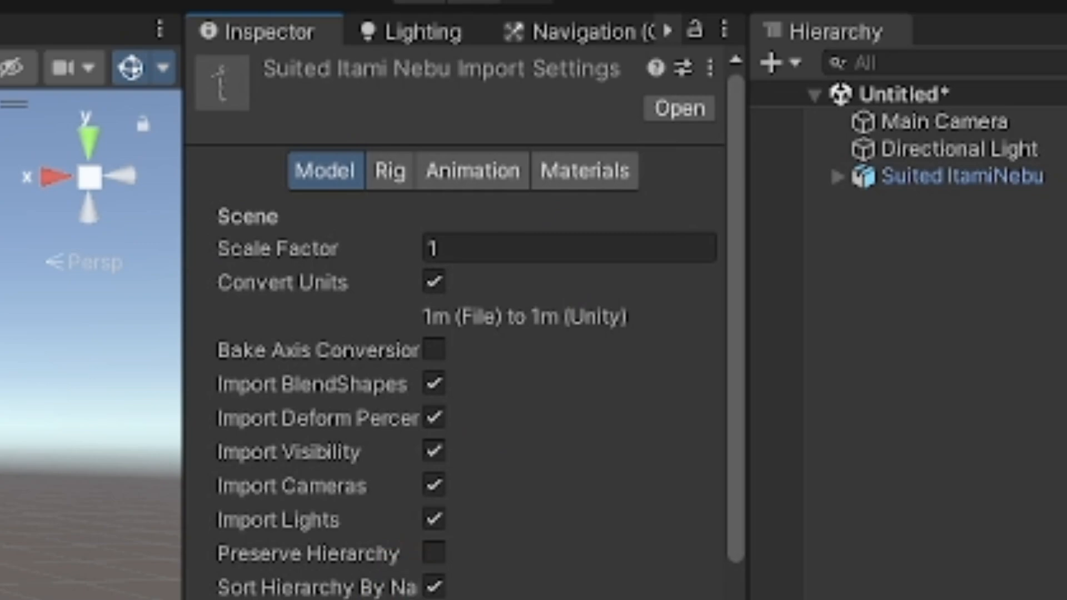
click(402, 178)
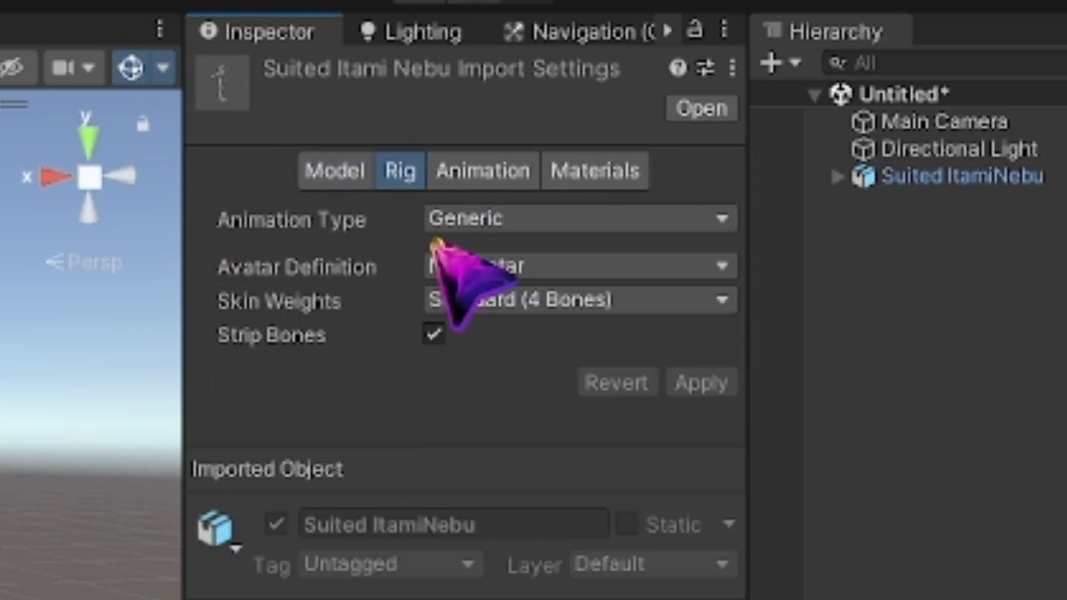
click(500, 218)
click(517, 369)
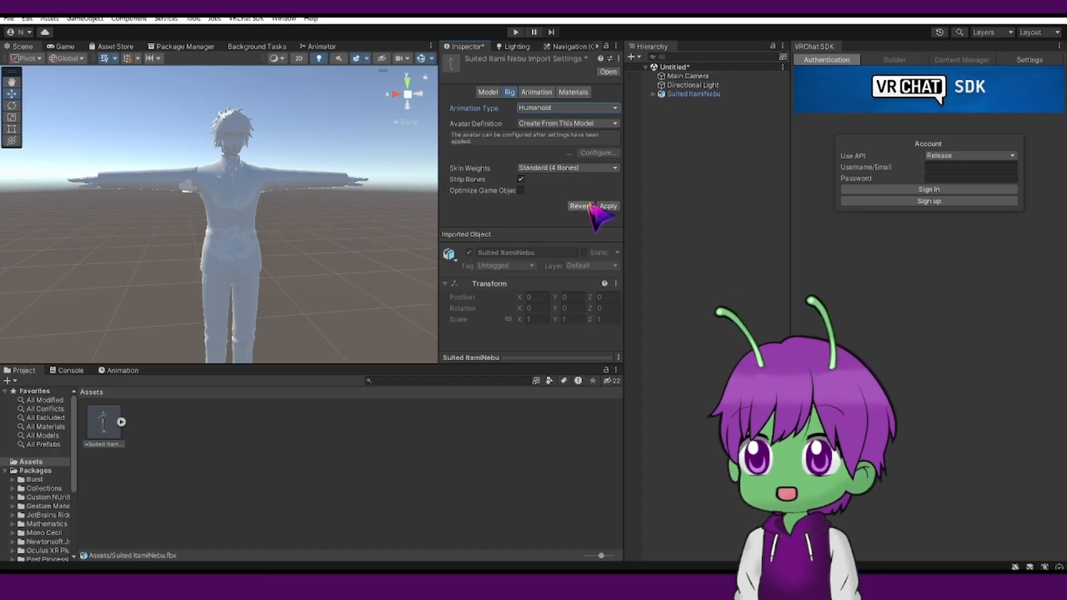
click(609, 206)
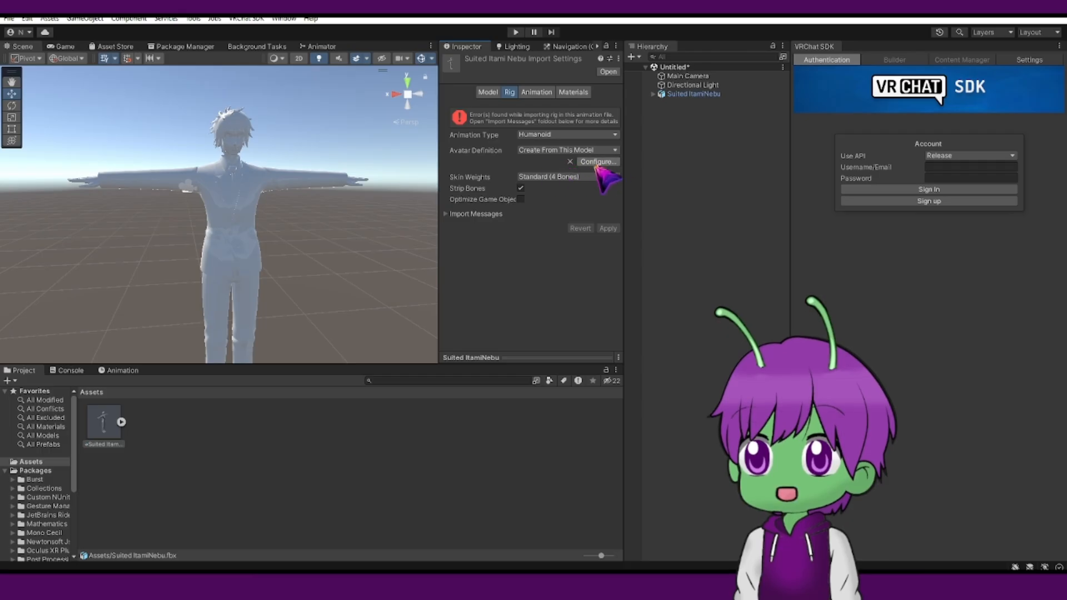
Configure the avatar's head mapping, setting the Jaw bone to None, then apply and finish.
click(592, 162)
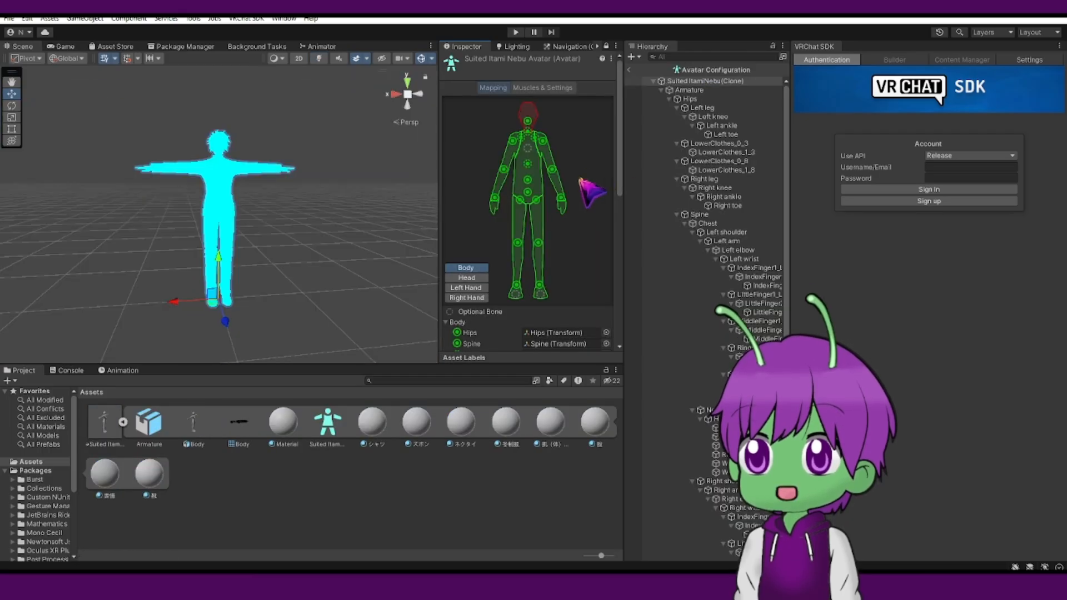
scroll(334, 238, up, 3)
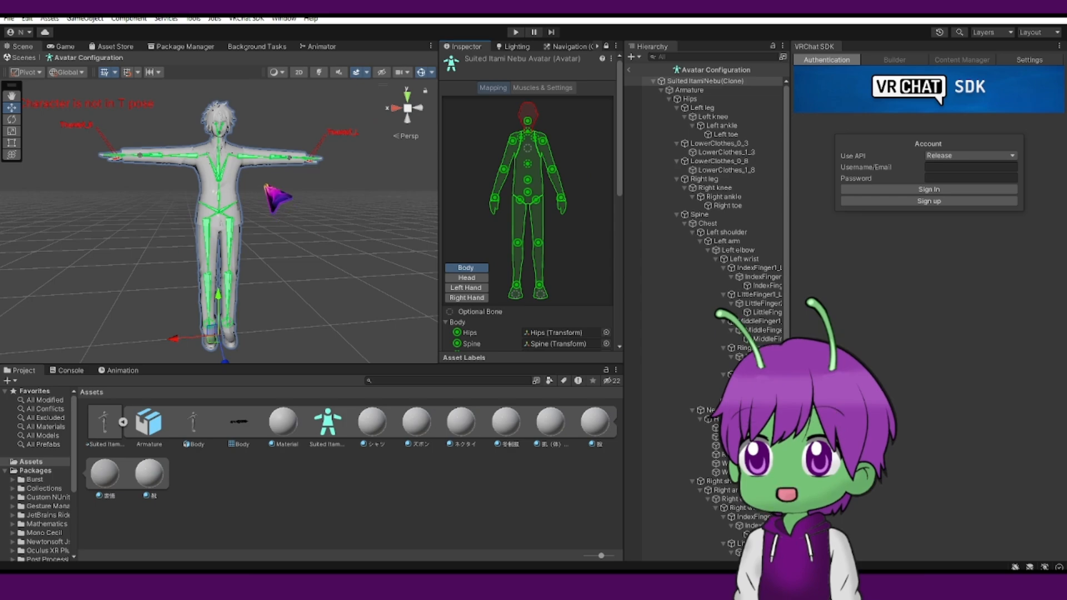
scroll(508, 222, down, 3)
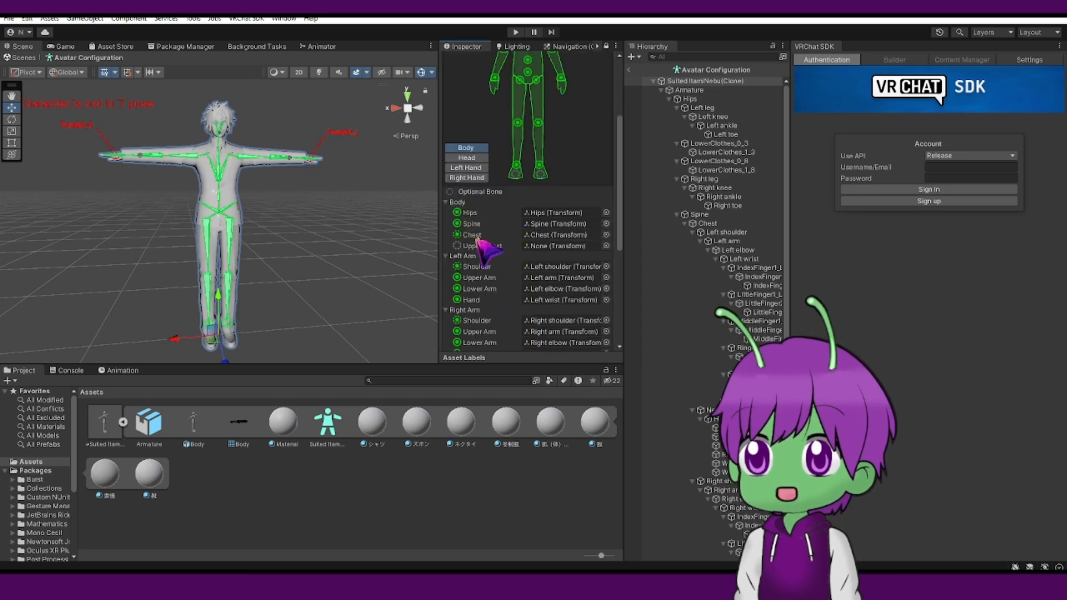
click(467, 158)
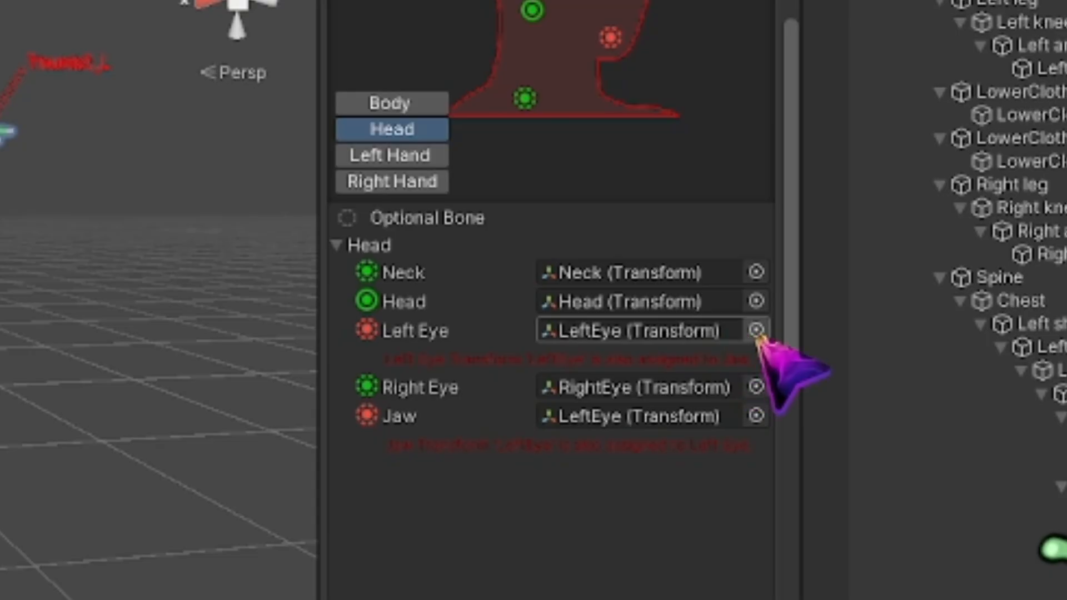
click(756, 417)
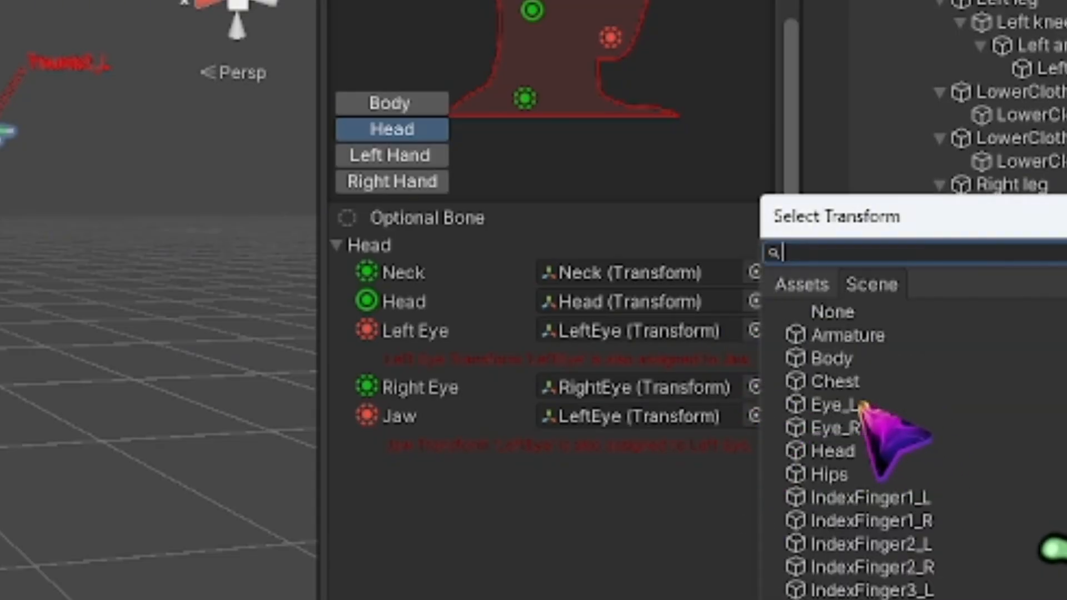
click(834, 313)
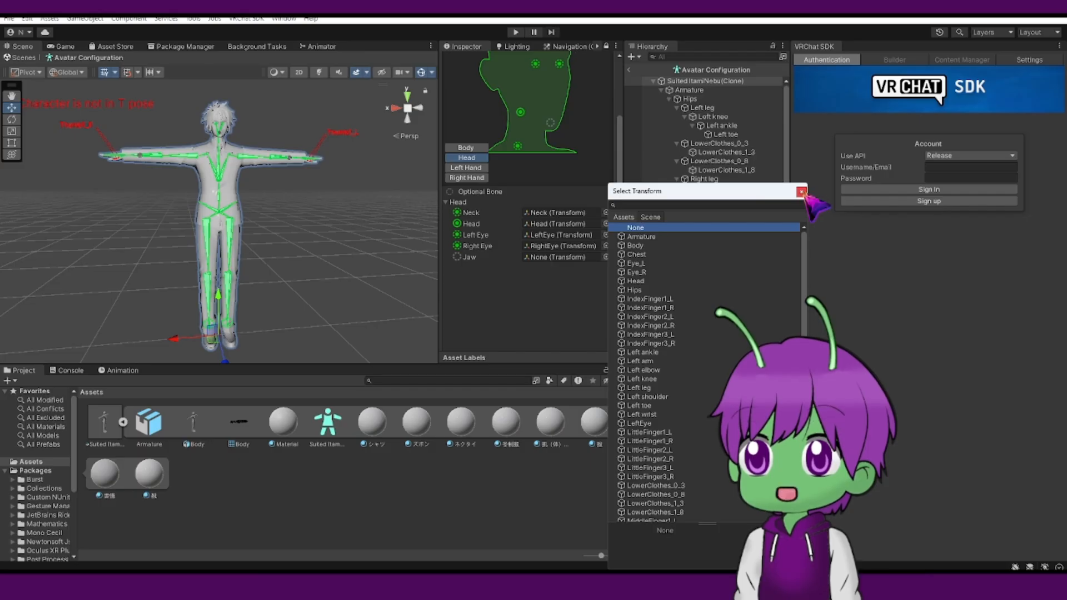
click(802, 193)
scroll(587, 328, down, 5)
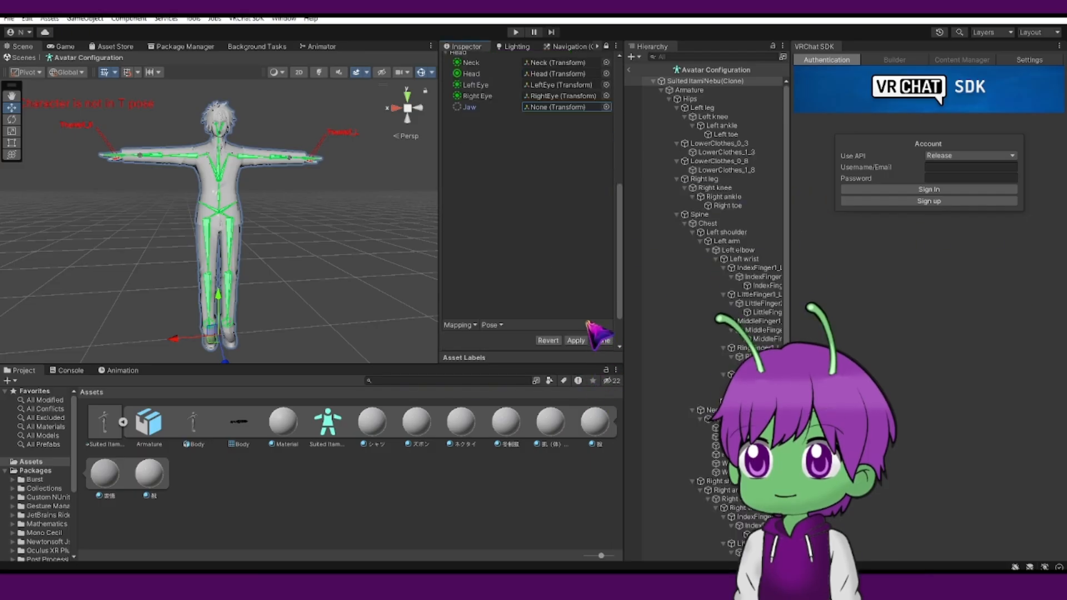
click(576, 340)
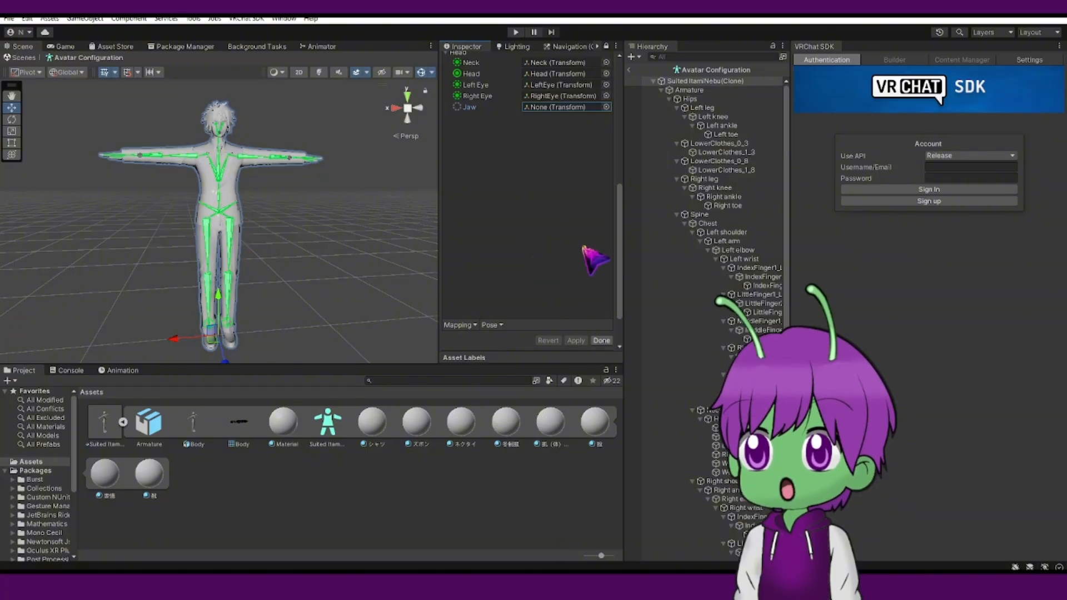
click(599, 340)
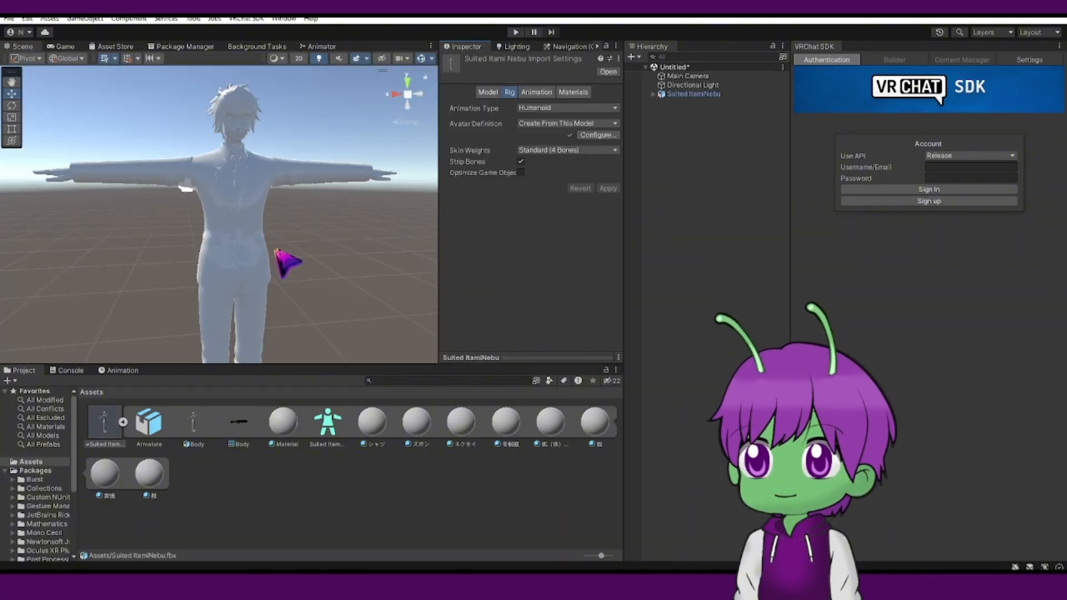
Open the avatar configuration and review the body, head and hand bone mappings, then leave it with Done.
click(123, 422)
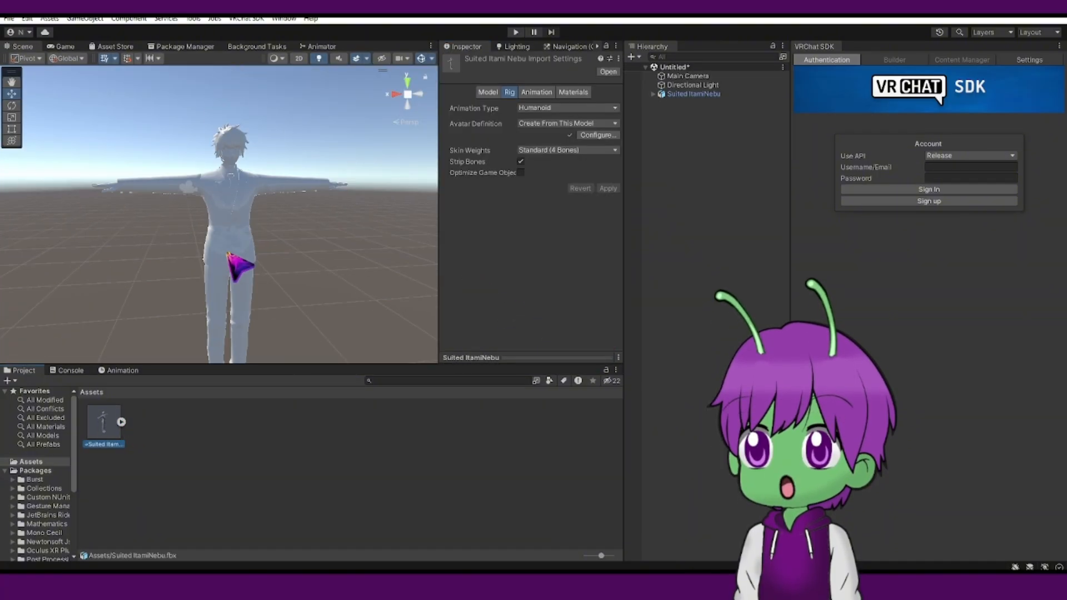
click(598, 135)
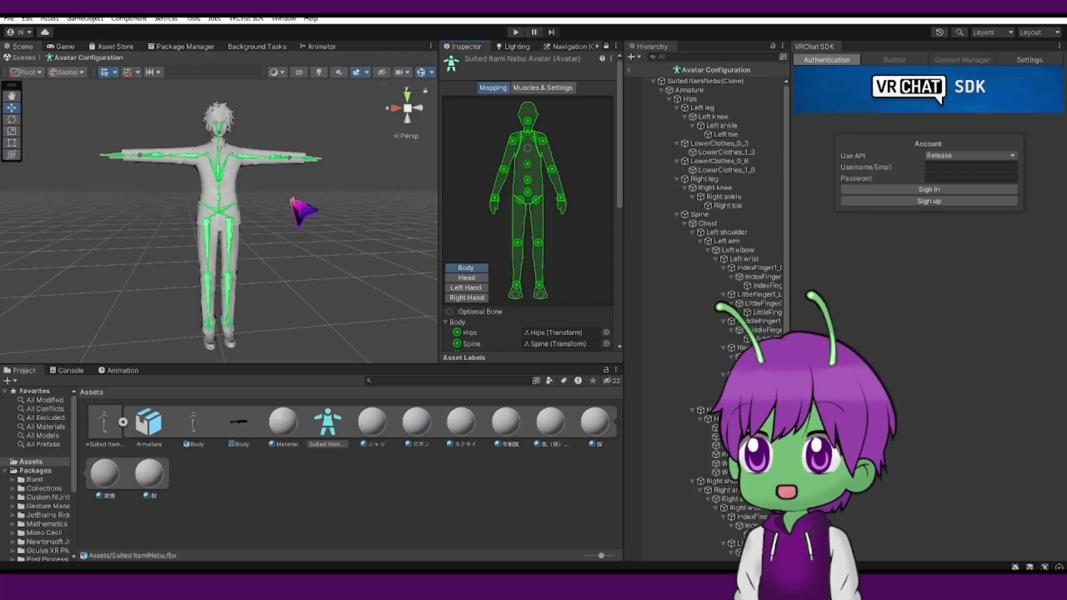
scroll(506, 292, down, 5)
scroll(514, 239, down, 2)
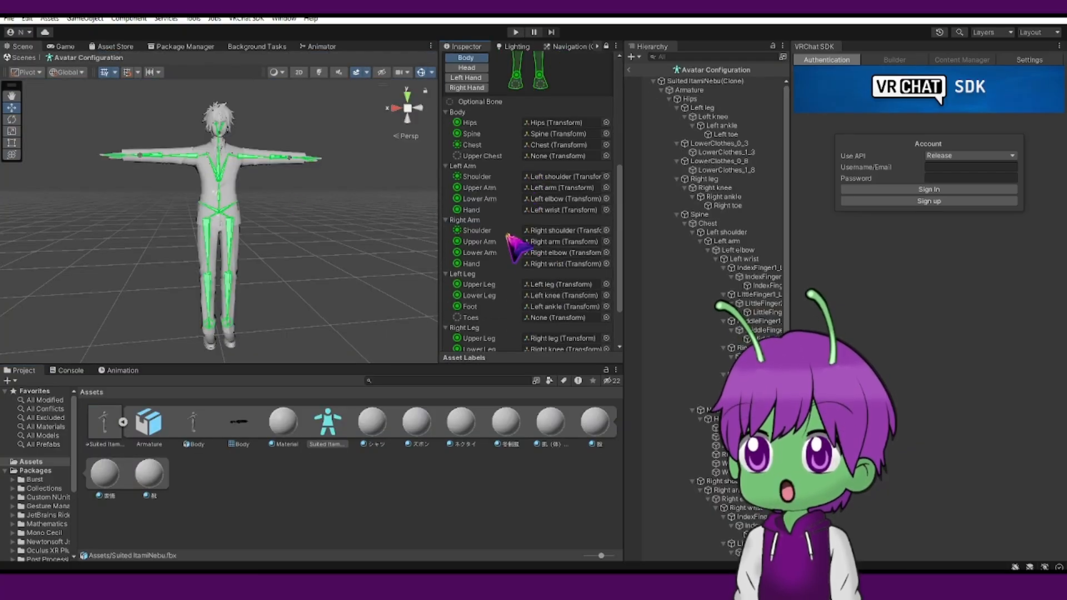
scroll(303, 207, up, 5)
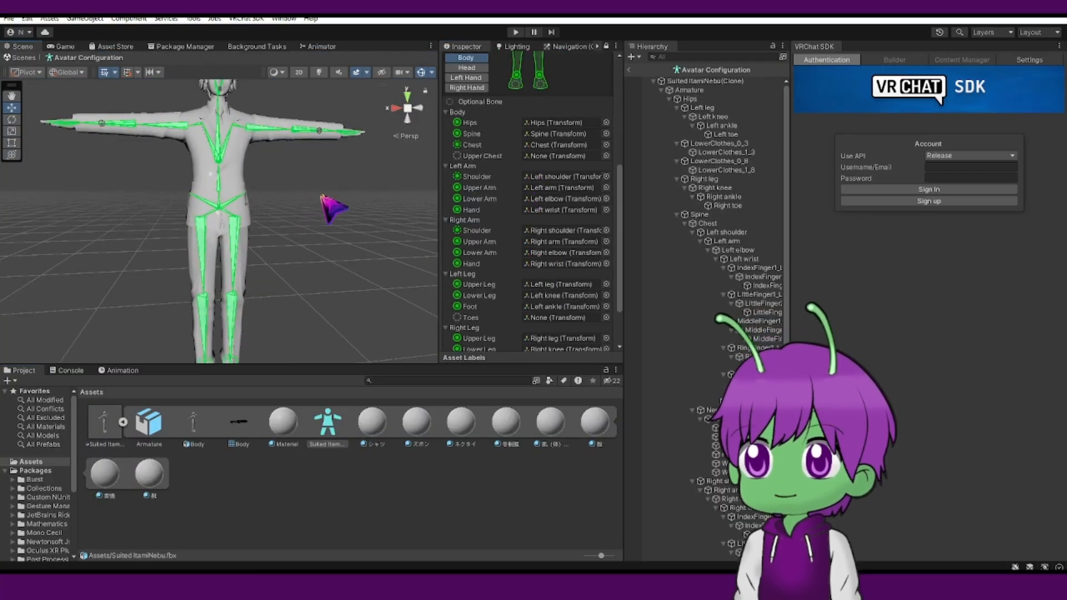
scroll(561, 227, up, 7)
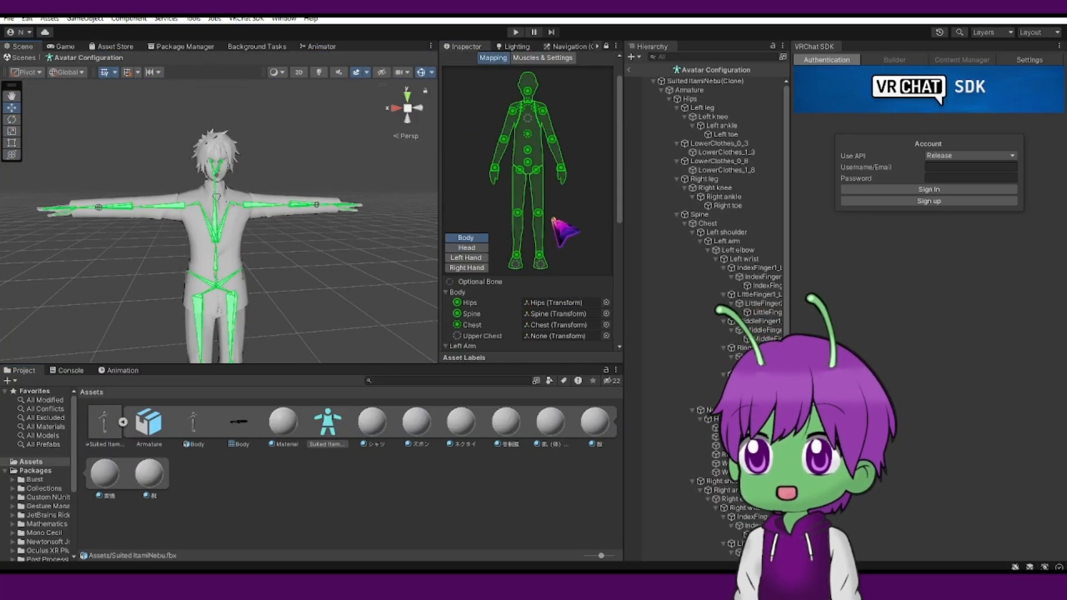
click(472, 249)
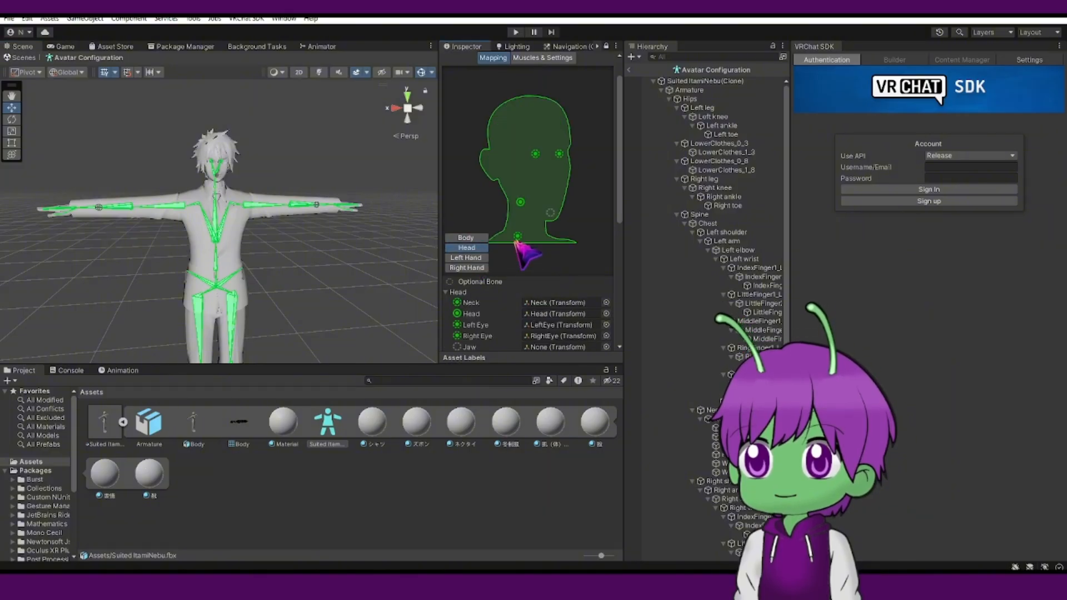
scroll(516, 240, down, 4)
scroll(519, 250, up, 3)
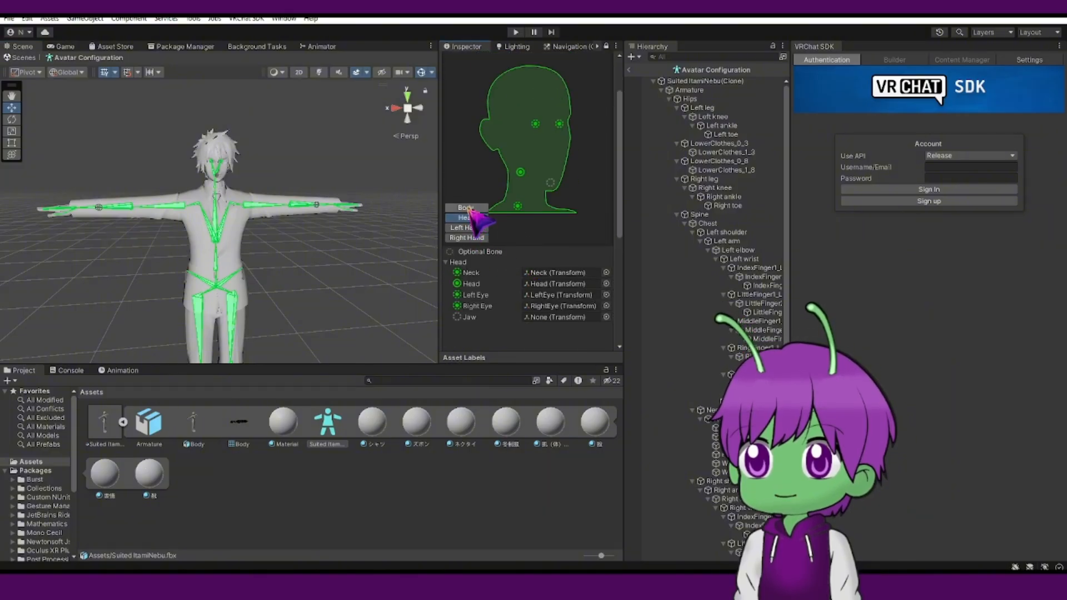
click(469, 237)
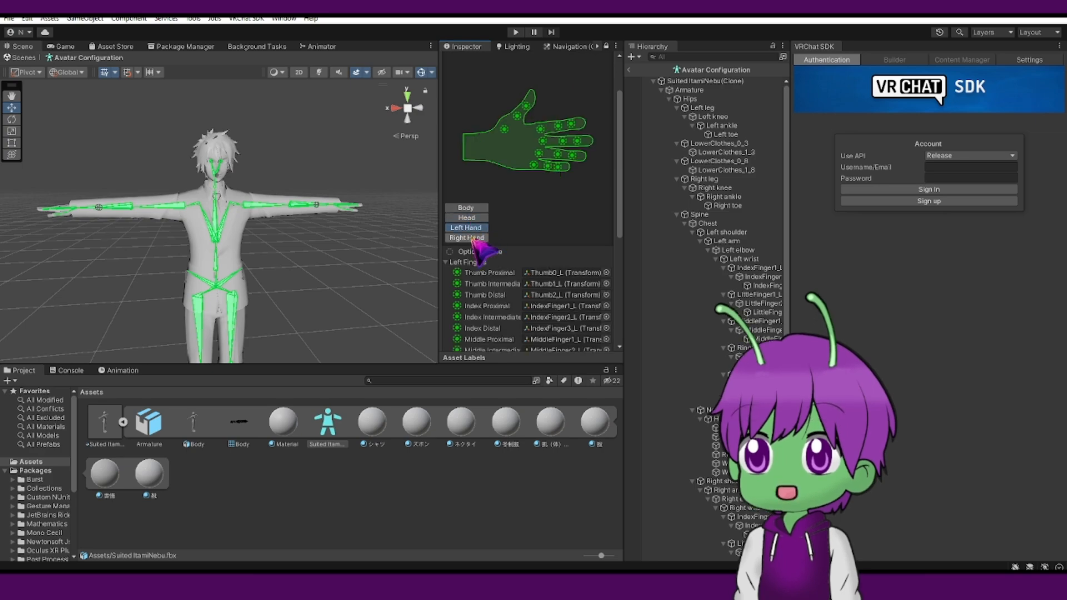
click(473, 208)
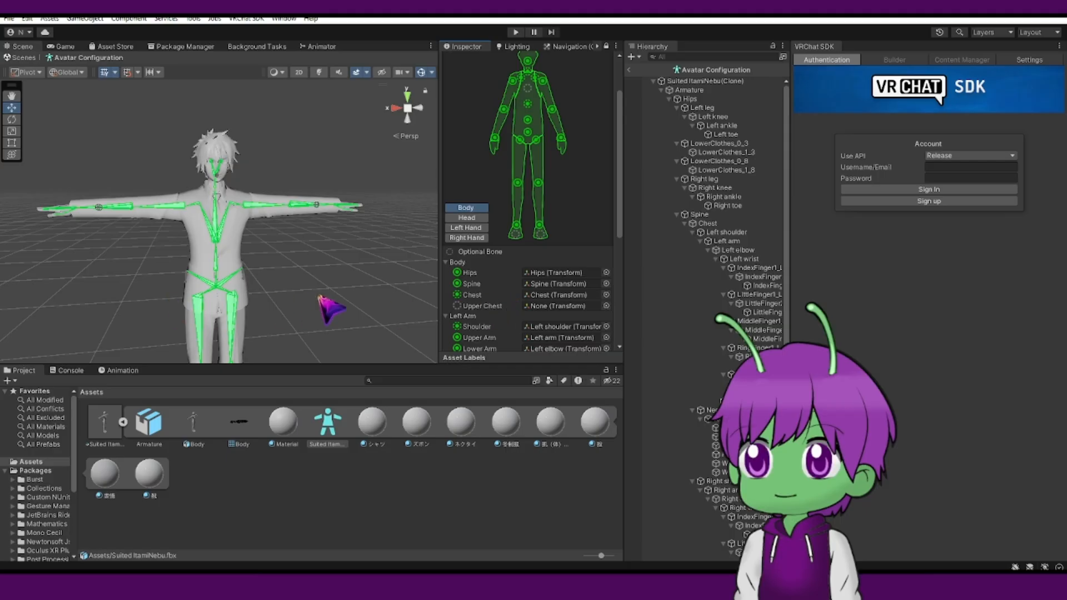
scroll(489, 289, down, 2)
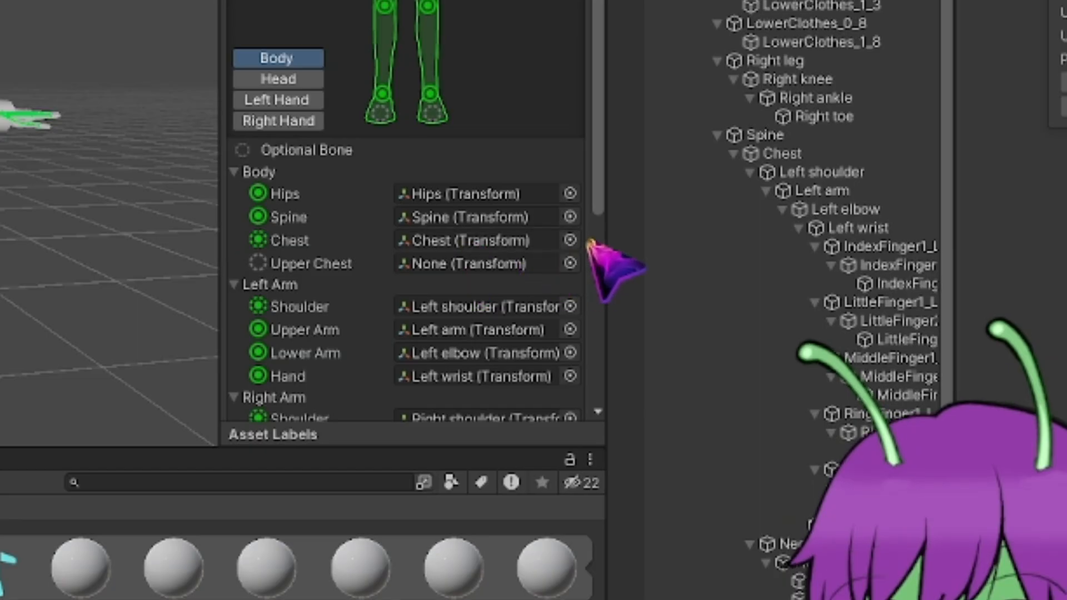
click(569, 240)
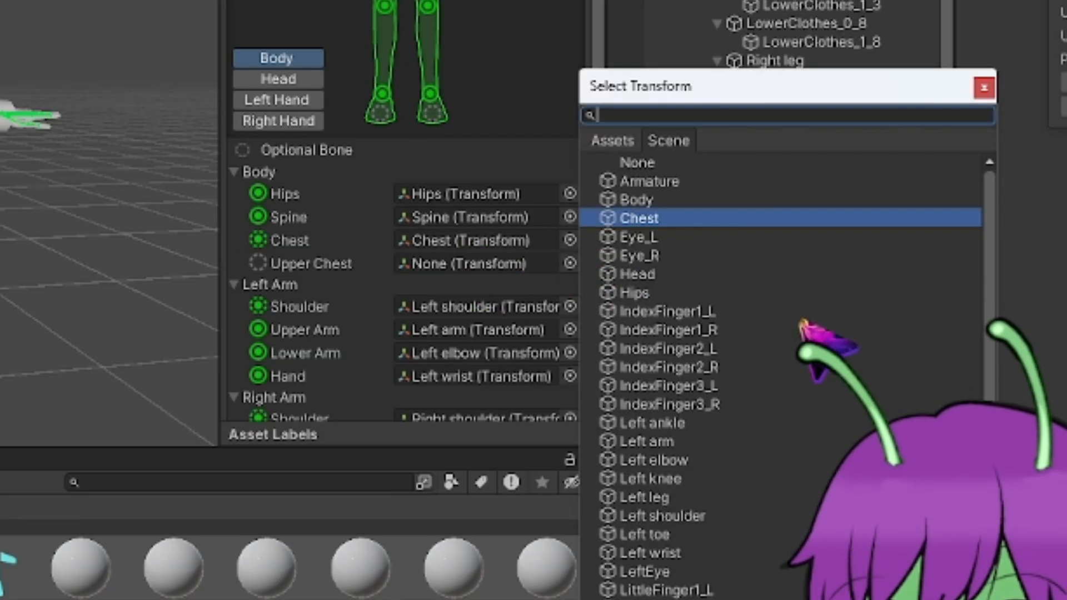
click(984, 87)
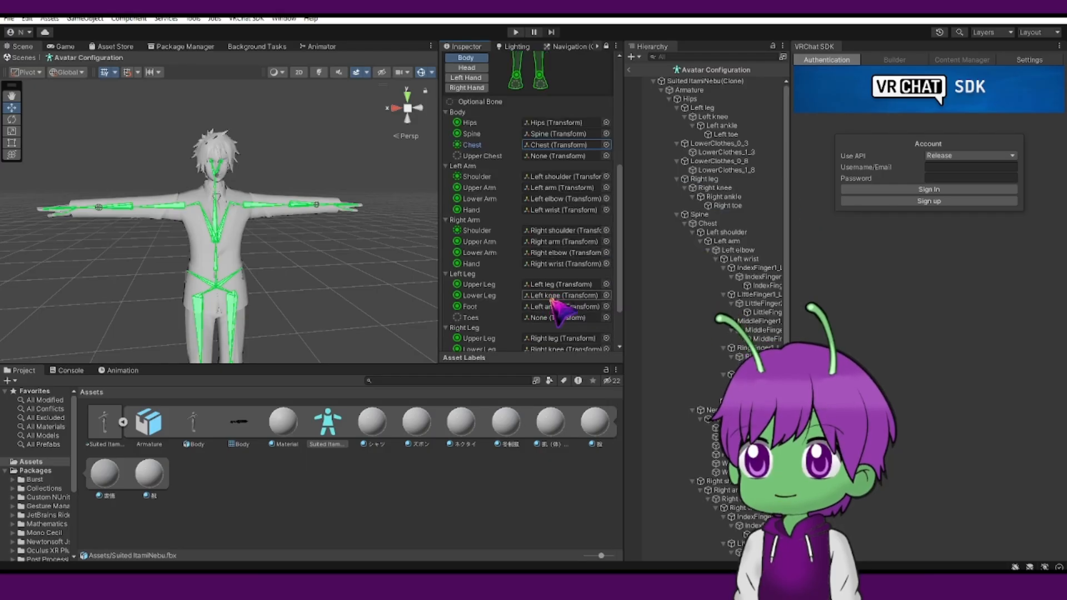
scroll(559, 309, down, 3)
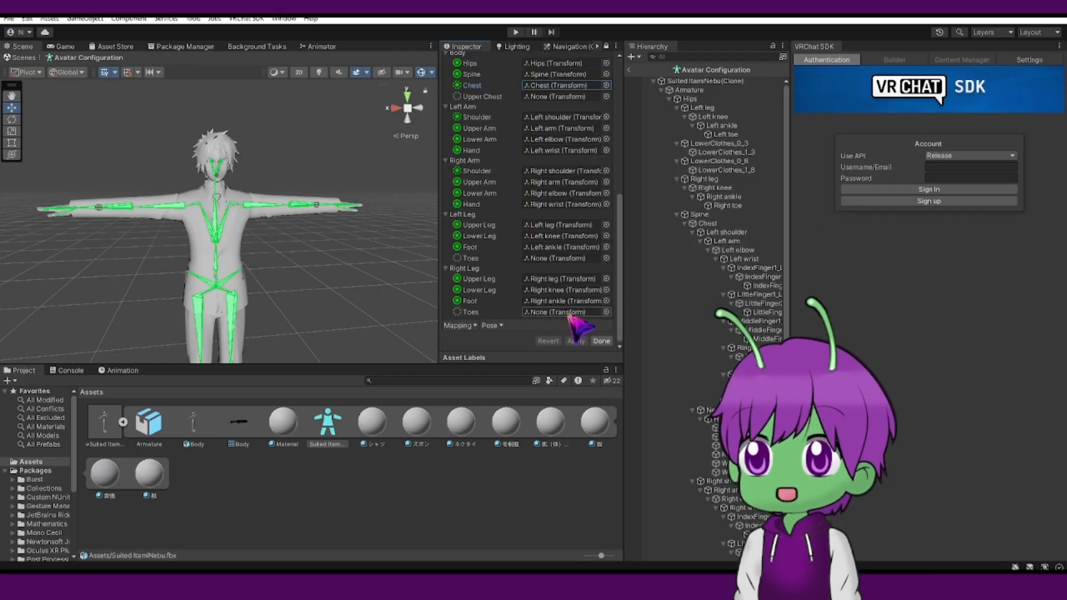
click(602, 342)
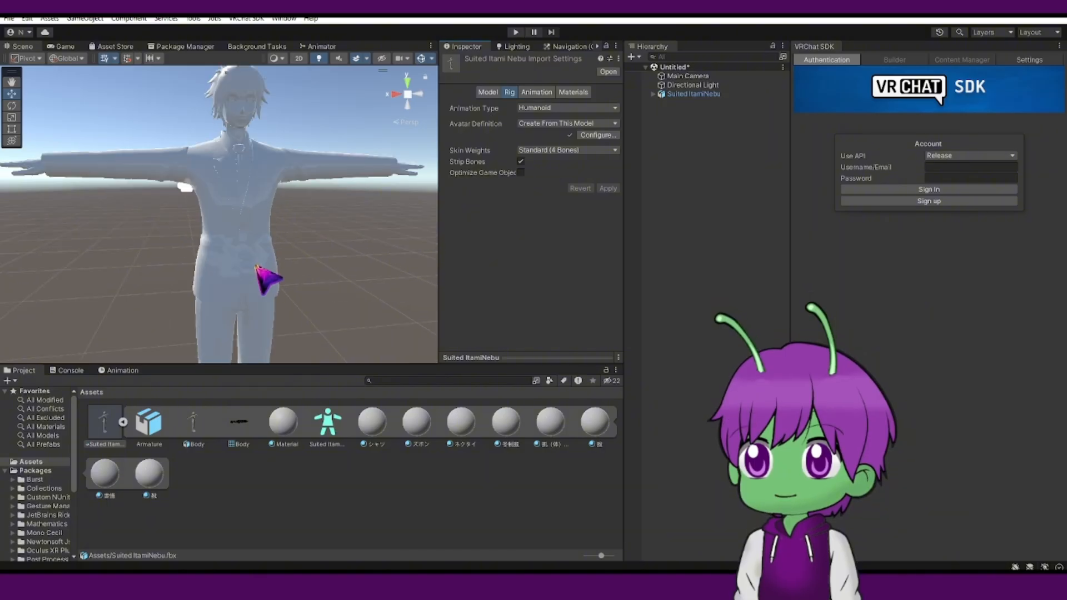
Import the model's texture images into the Assets folder.
click(123, 422)
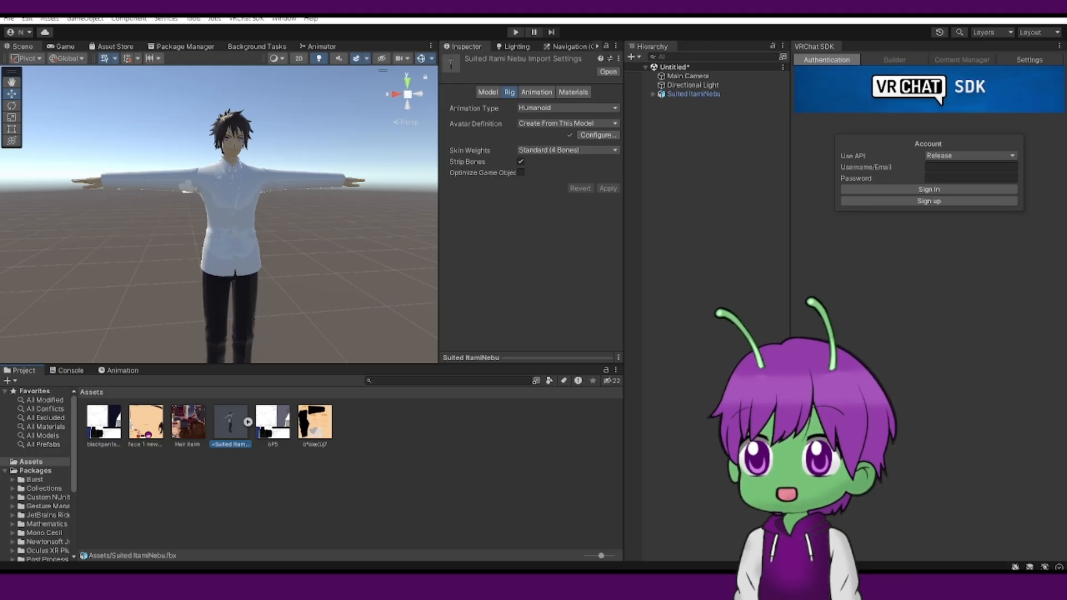
drag(207, 468, 290, 496)
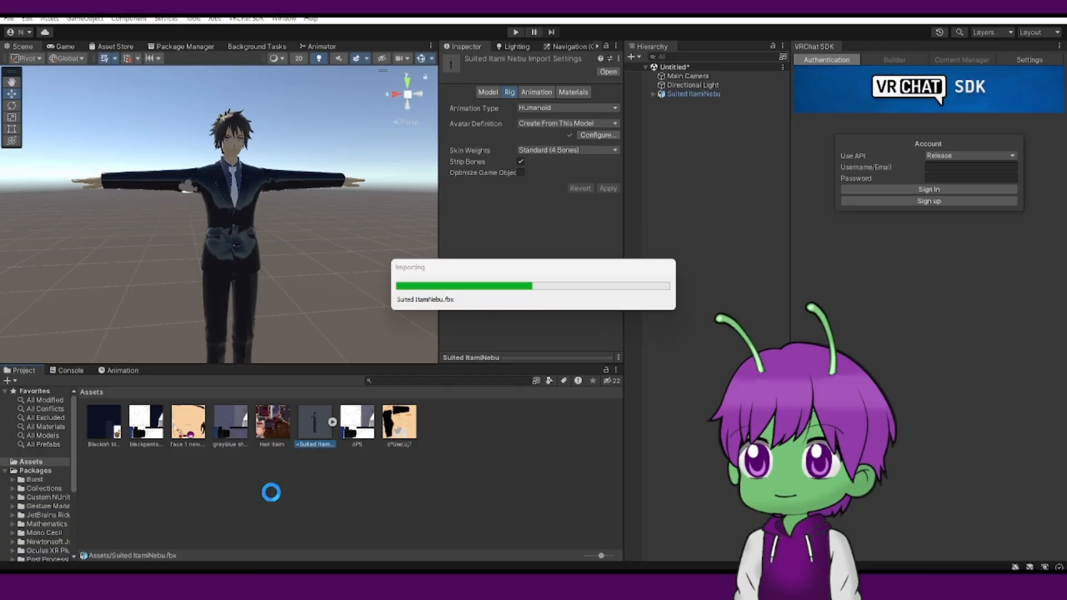
scroll(293, 255, up, 3)
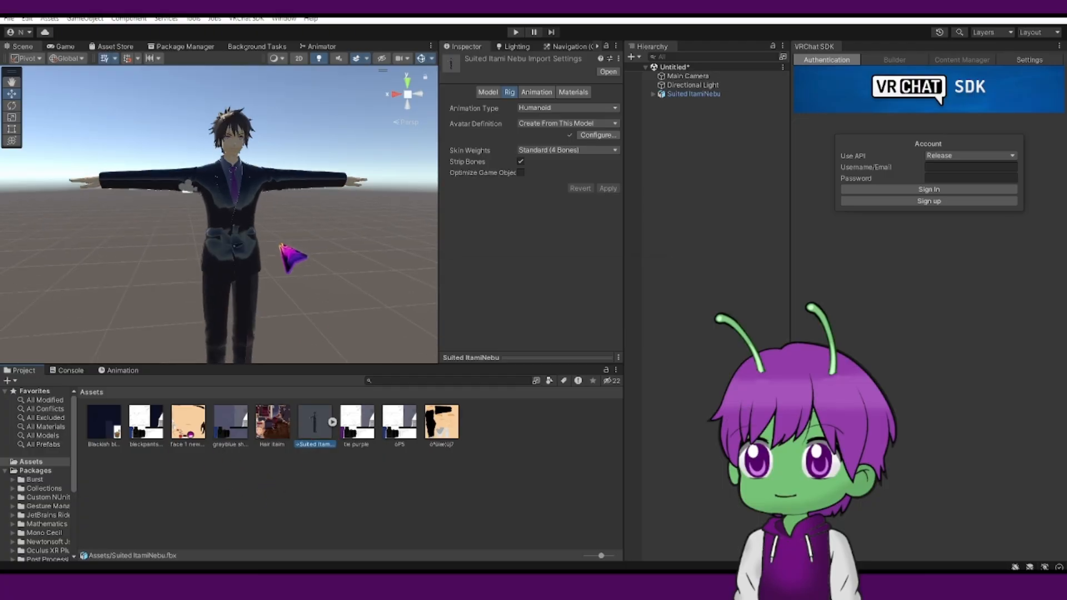
scroll(301, 232, up, 3)
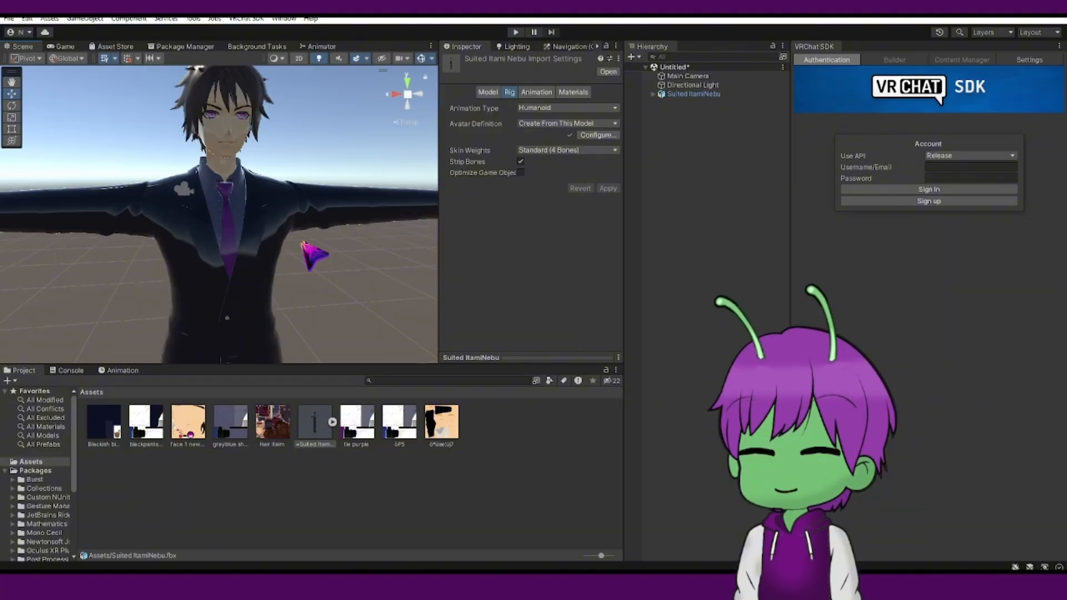
scroll(303, 243, down, 3)
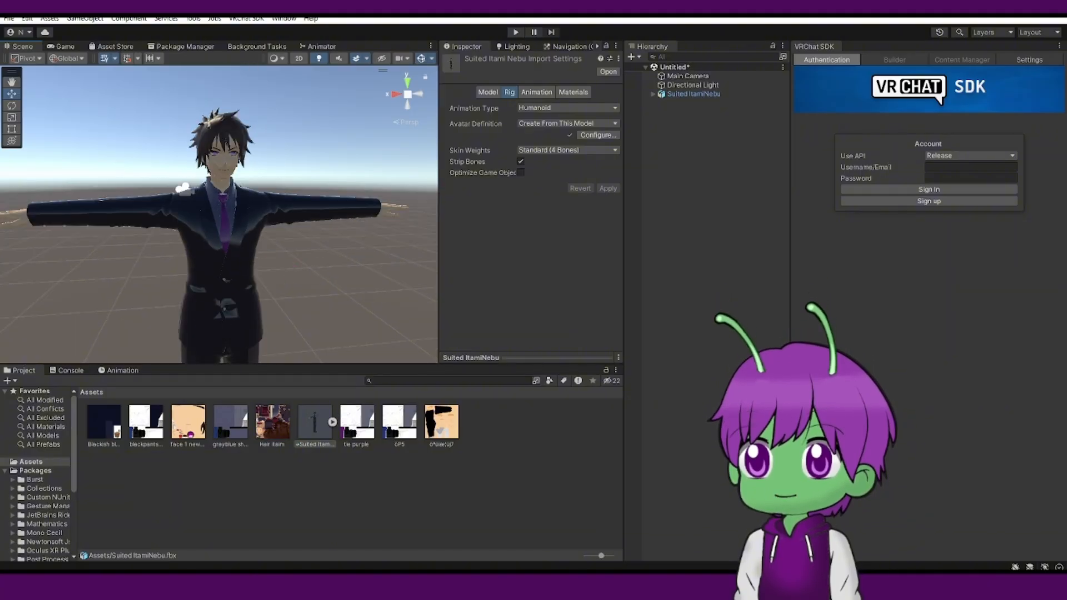
Create a new material in the Assets folder, keeping the name New Material.
right_click(298, 489)
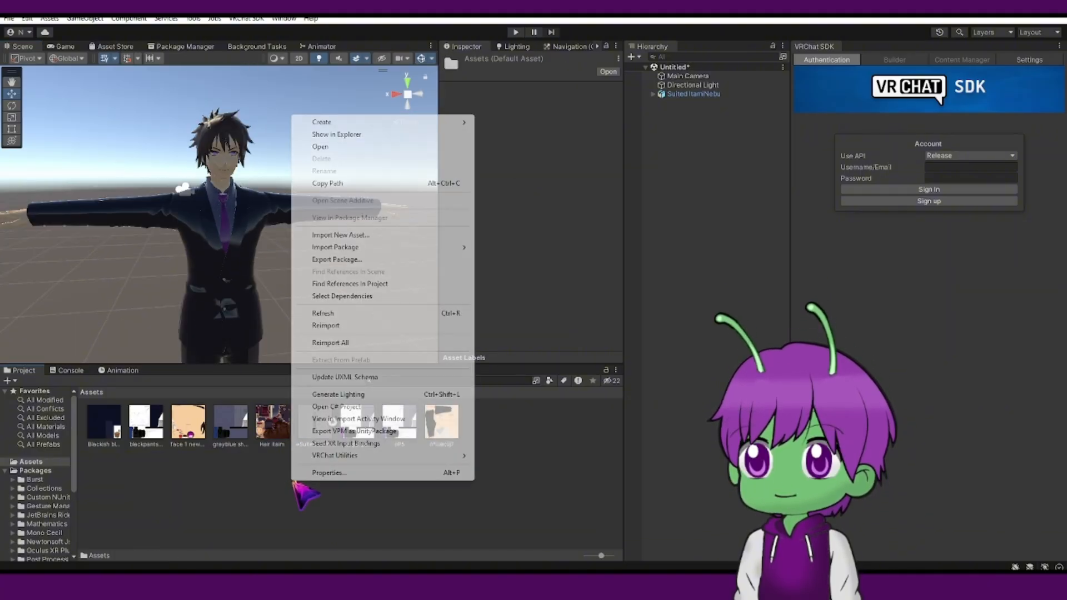
mouse_move(373, 127)
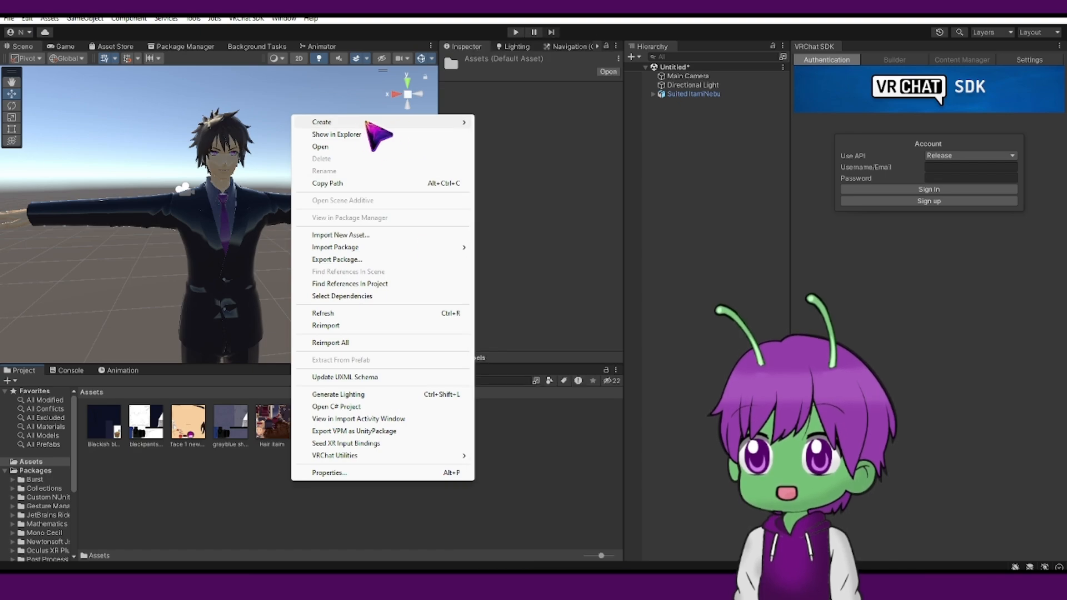
click(245, 468)
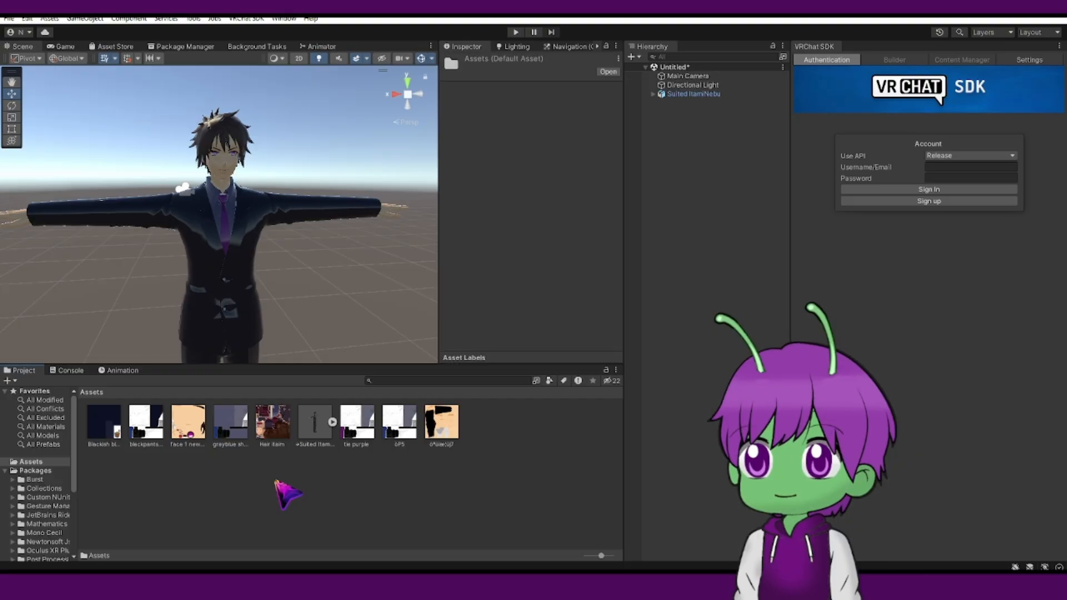
right_click(281, 487)
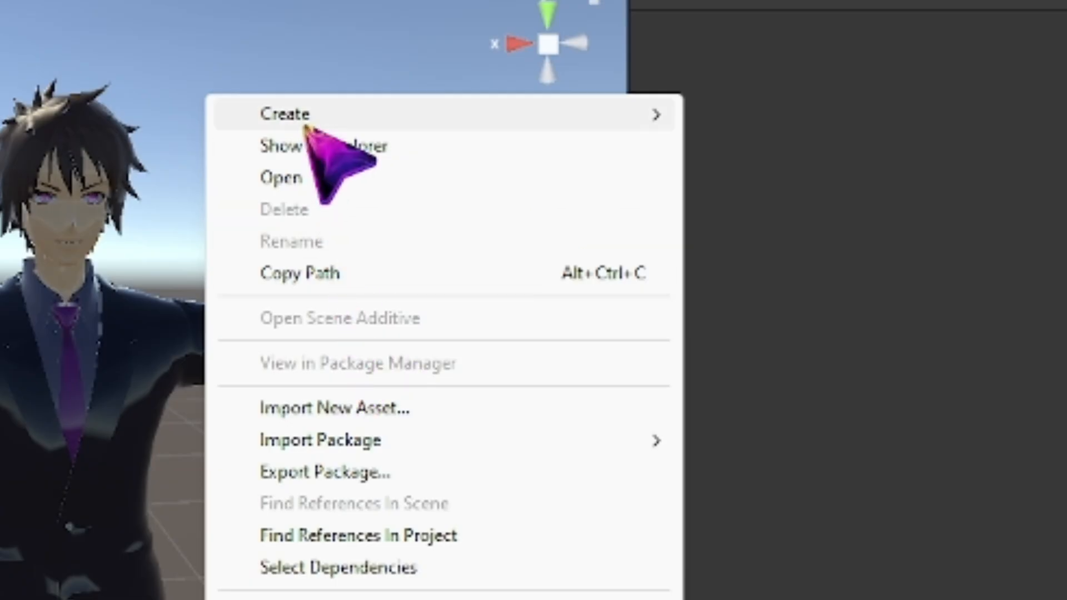
mouse_move(305, 126)
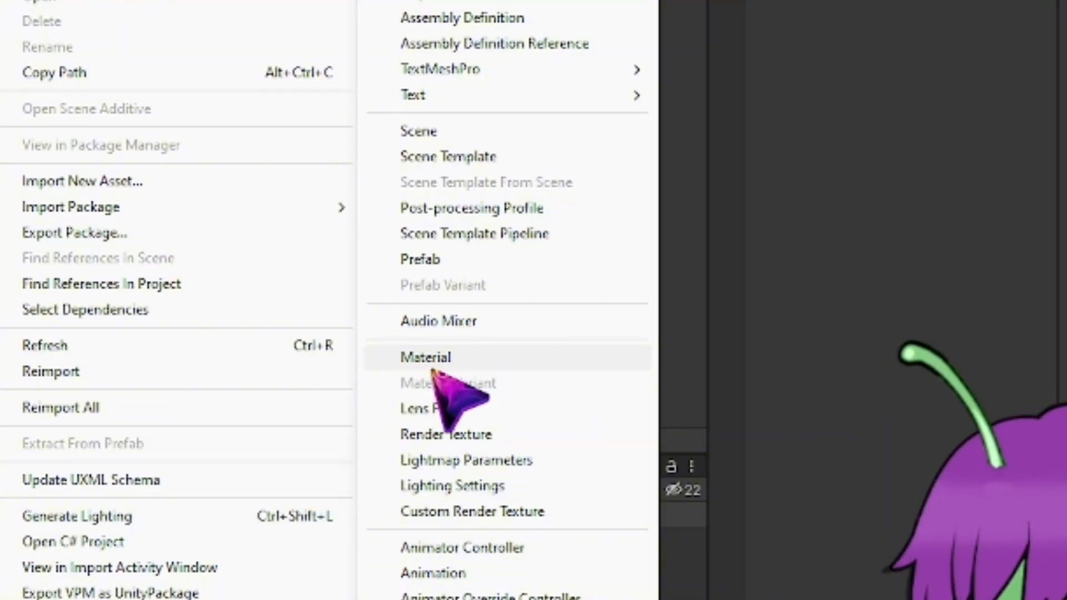
click(426, 359)
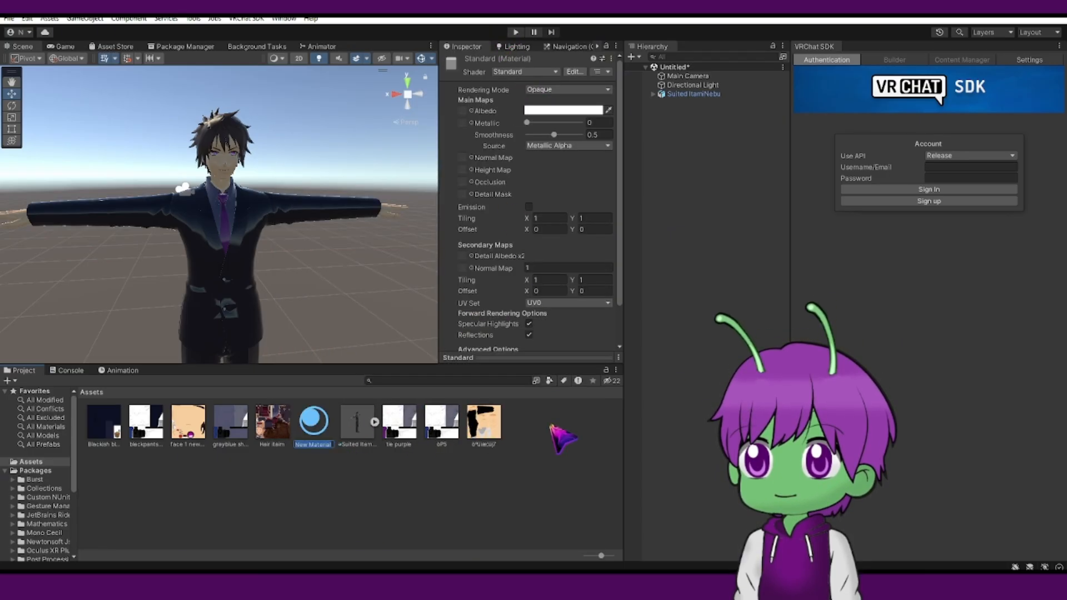
key(Return)
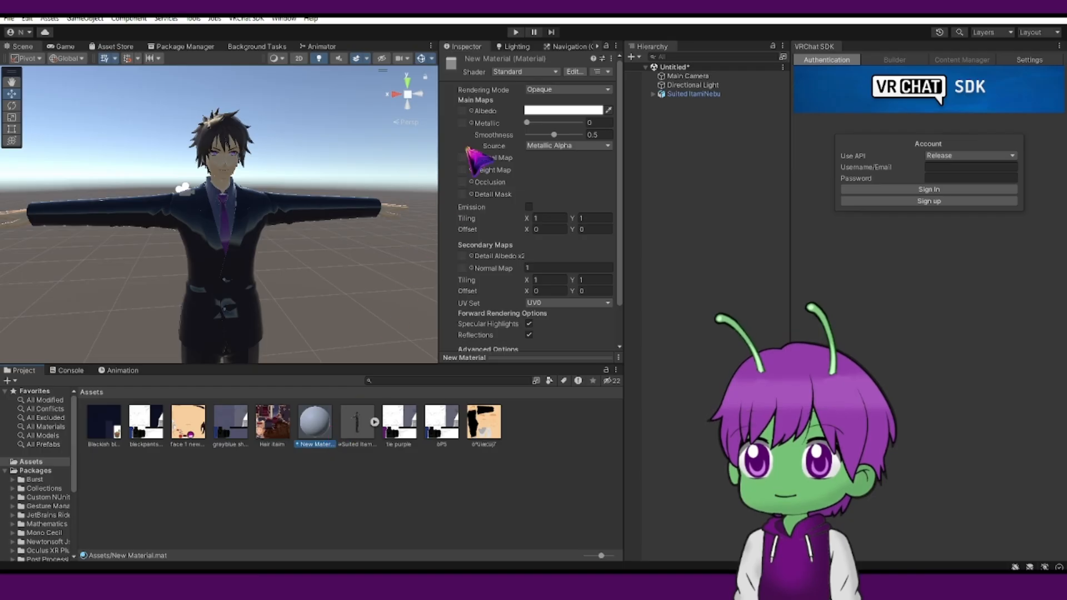
Set the new material's shader to VRChat/Mobile/MatCap Lit.
click(523, 73)
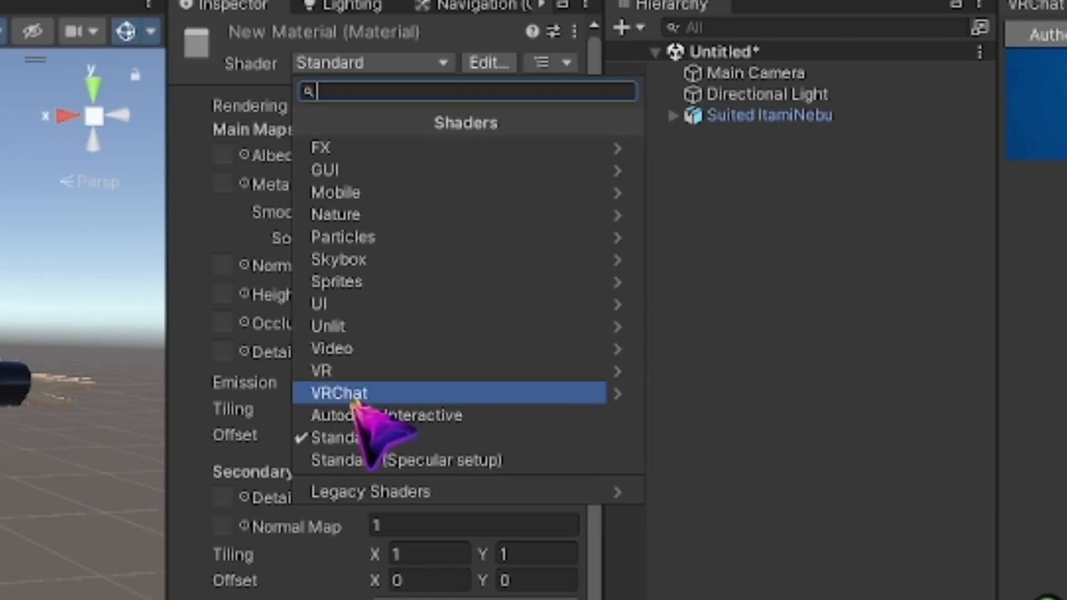
click(353, 400)
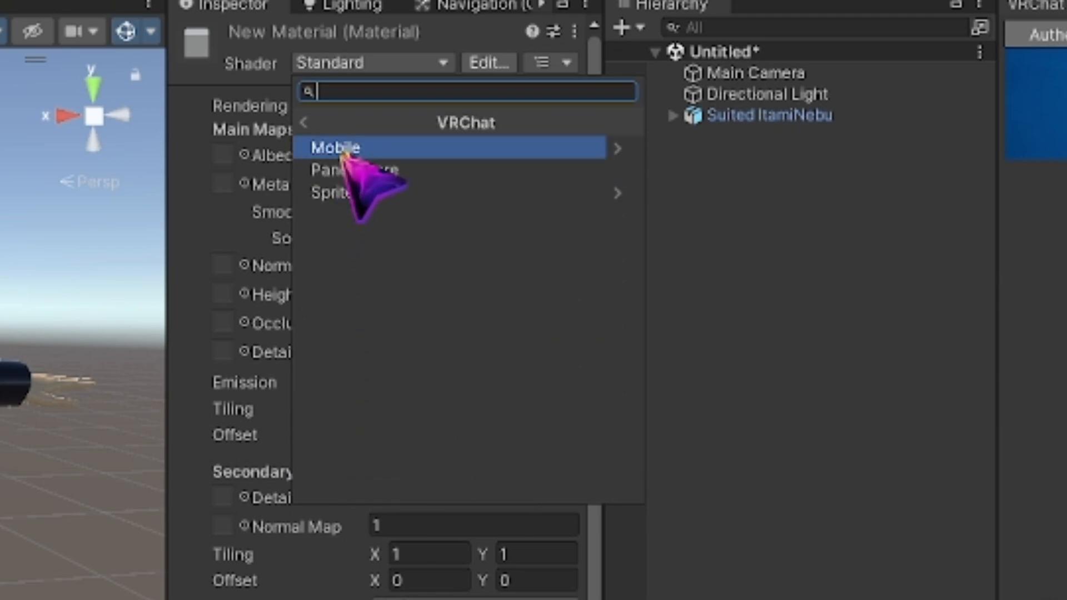
click(342, 154)
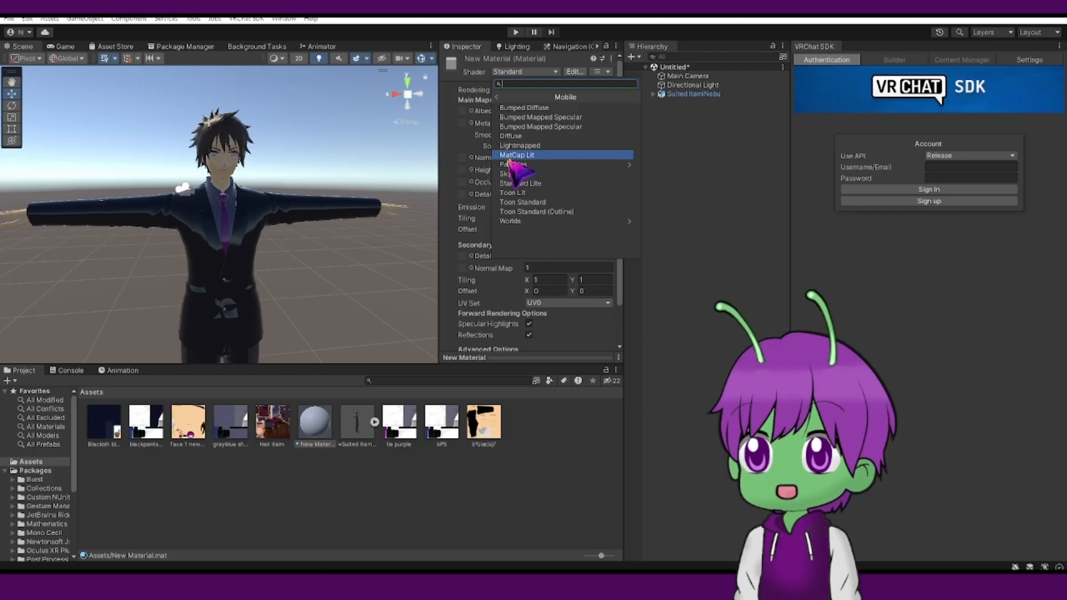
click(352, 258)
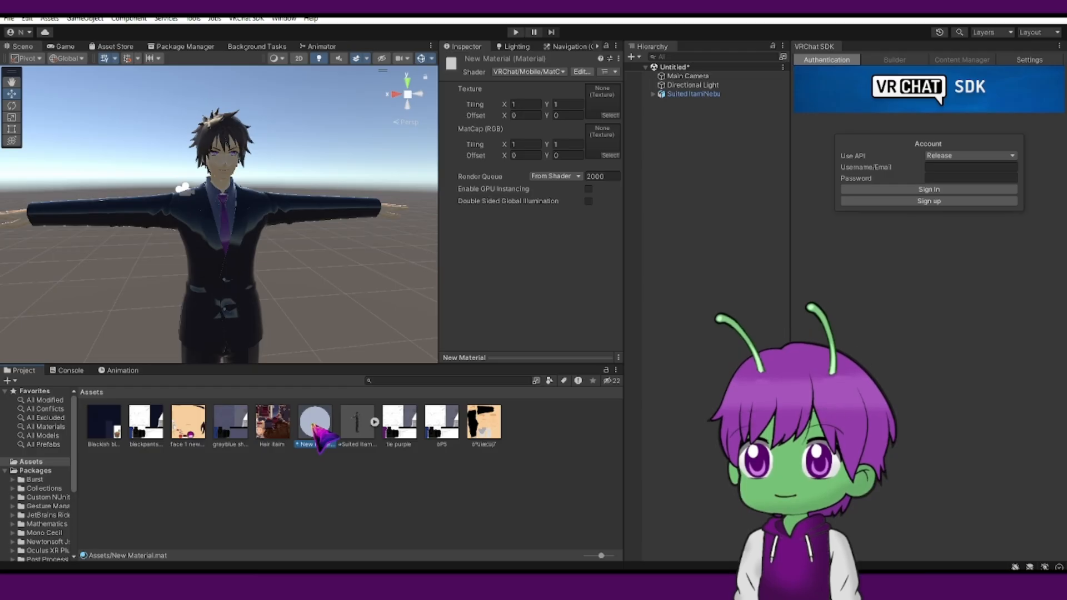
Duplicate the material six times.
key(ctrl+d)
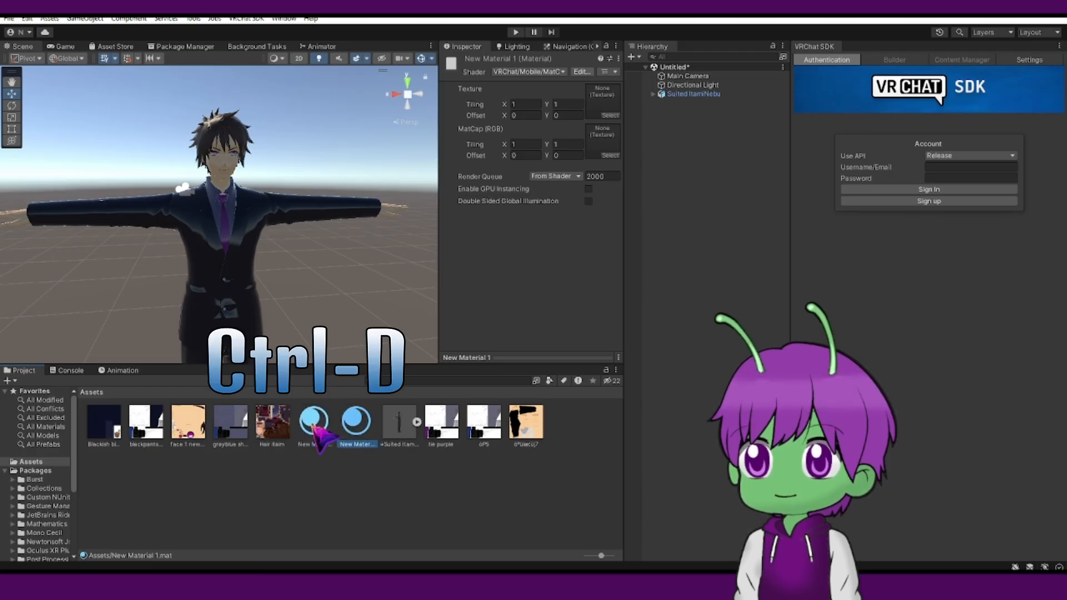
key(ctrl+d)
key(ctrl+d)
key(ctrl+d)
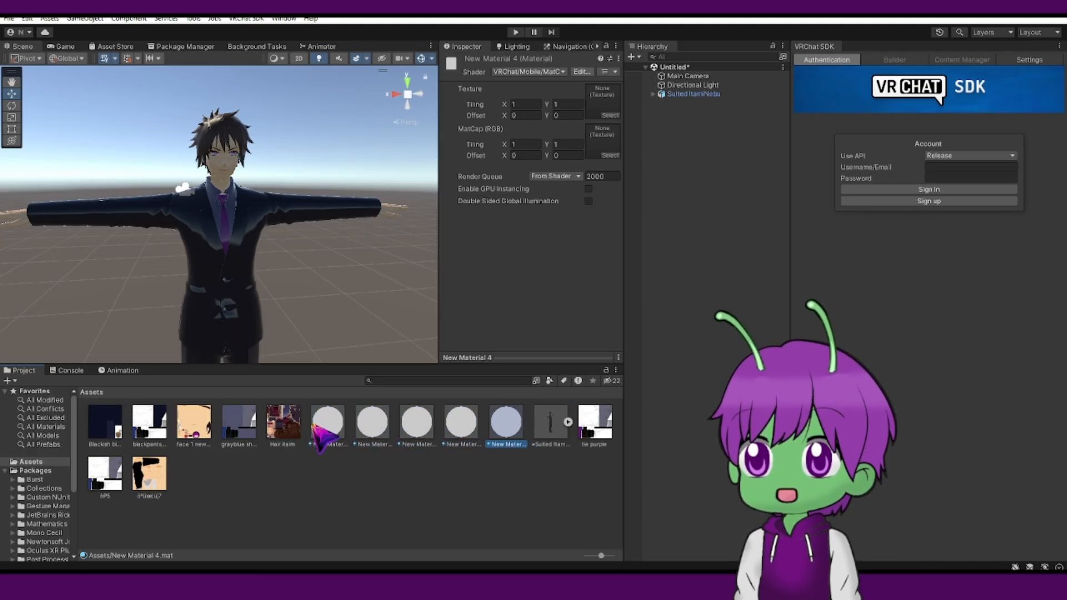
key(ctrl+d)
key(ctrl+d)
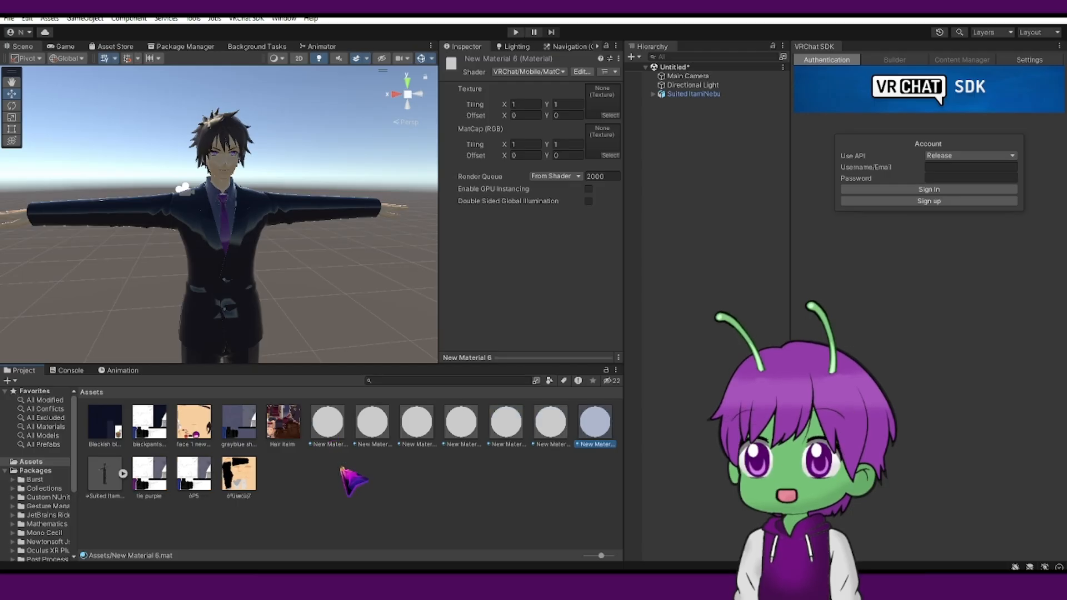
Assign the Hair Itami texture to the first New Material's Texture slot.
click(334, 431)
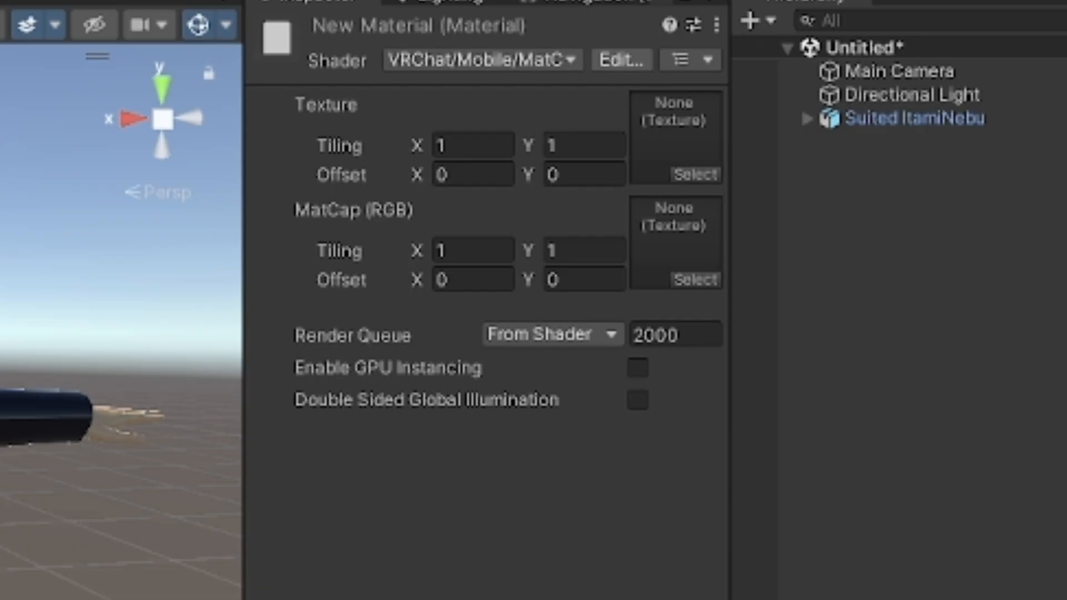
drag(233, 214, 666, 139)
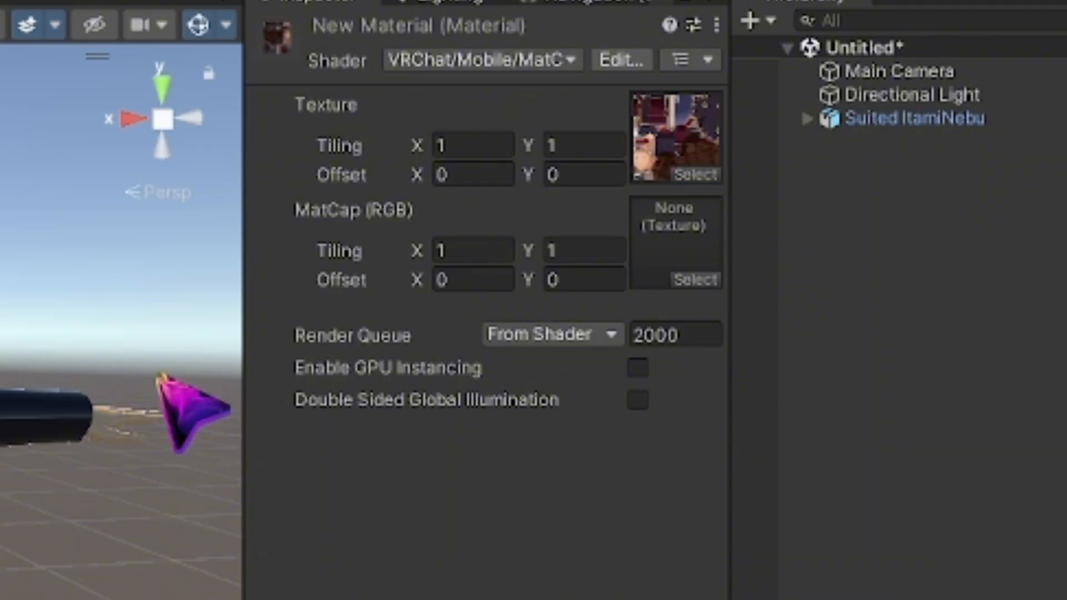
Apply the Hair Itami material to the model's hair in the scene.
click(374, 424)
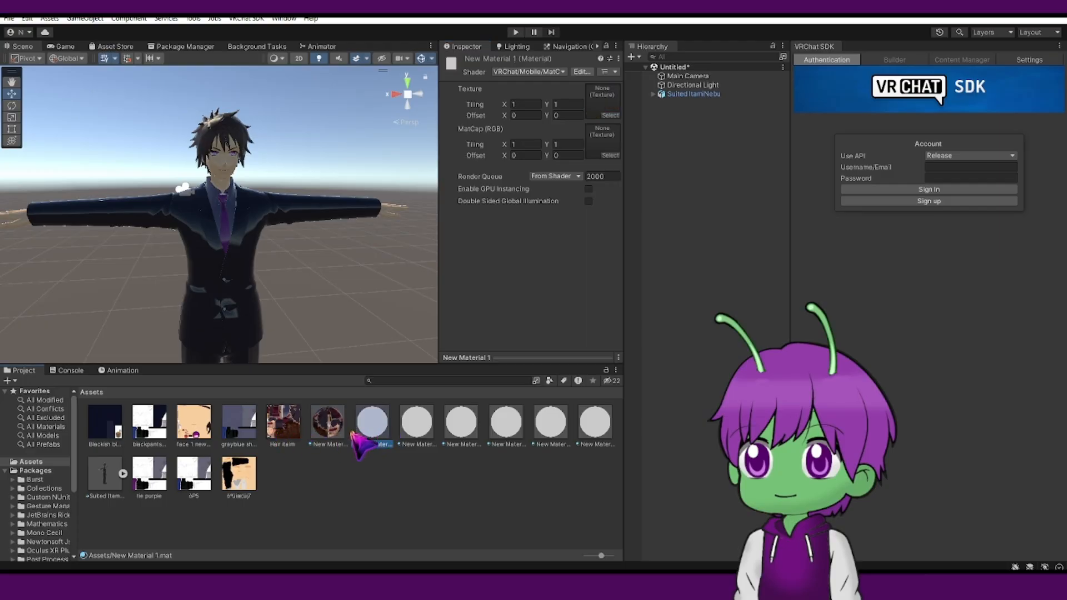
click(328, 427)
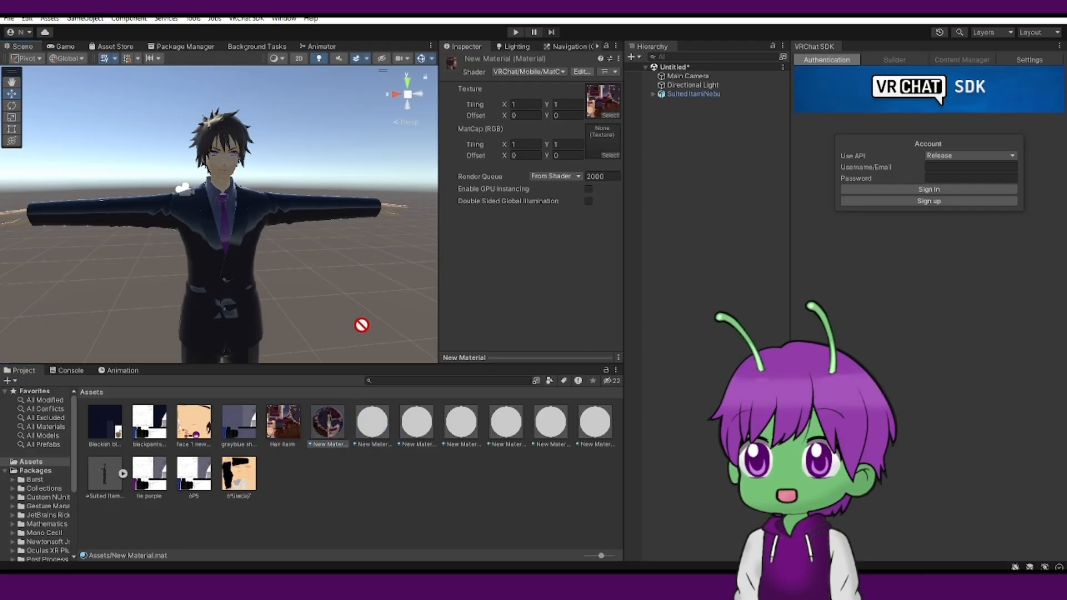
drag(300, 255, 241, 161)
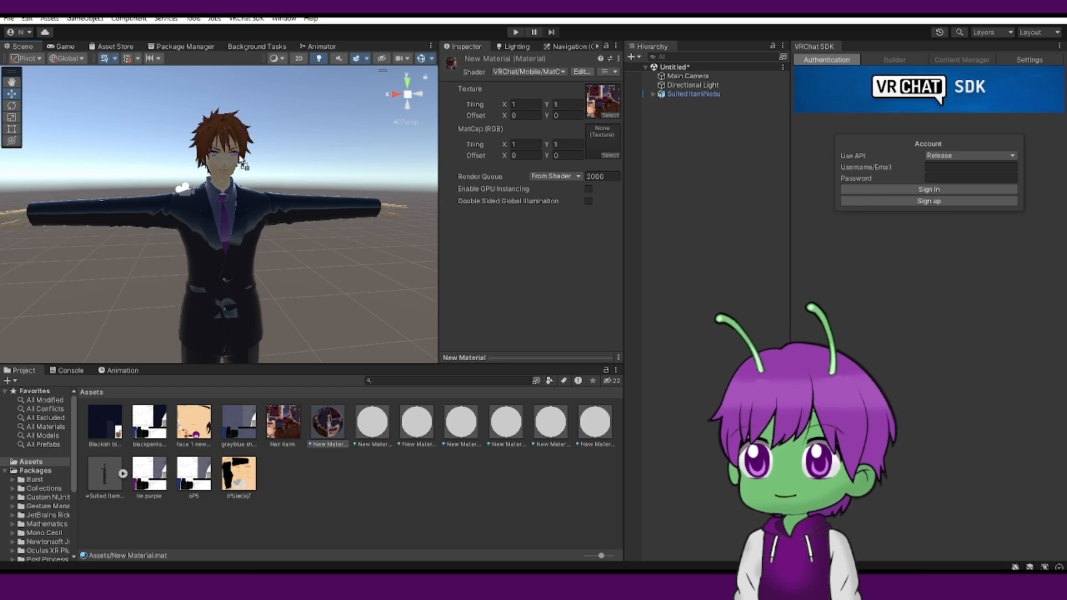
Assign the face 1 texture to New Material 1 and apply that material to the model's face.
click(373, 425)
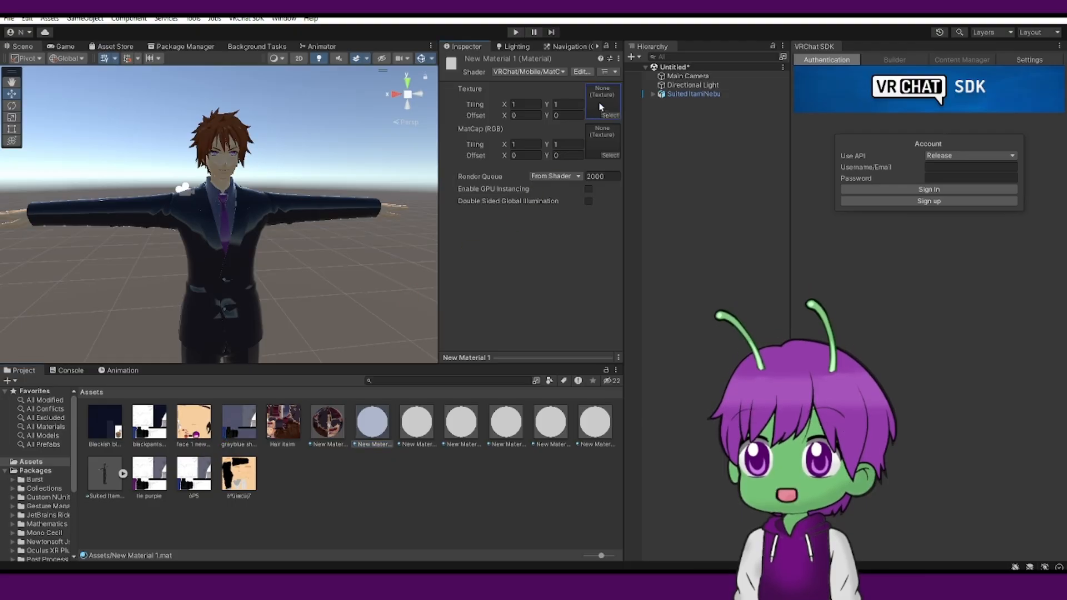
drag(600, 107, 602, 104)
drag(370, 346, 235, 174)
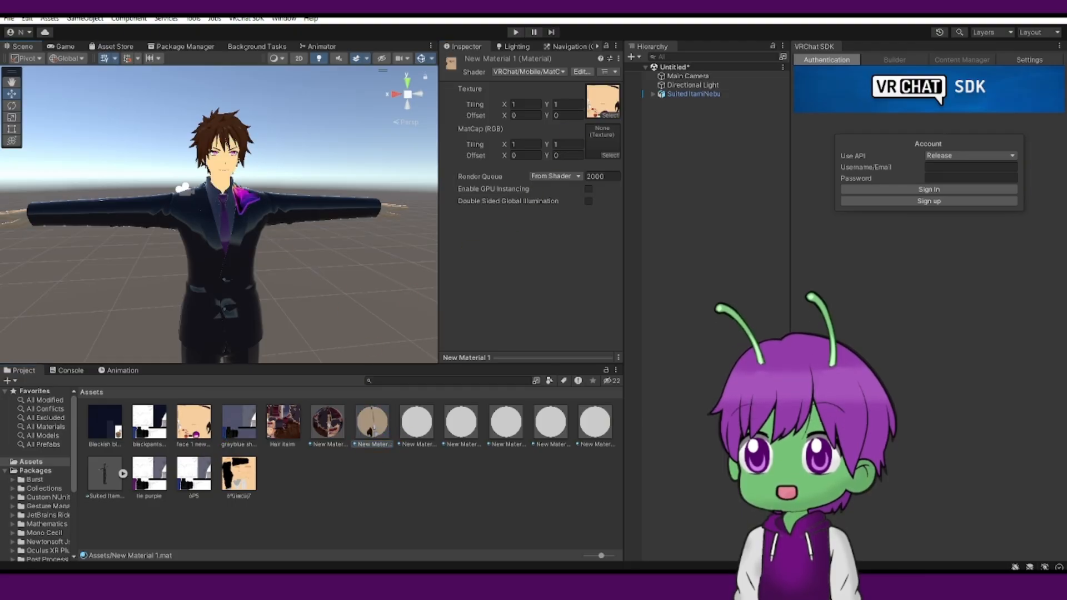
Assign the graybluesh texture to New Material 2's Texture slot.
scroll(277, 307, up, 2)
click(425, 437)
drag(239, 423, 603, 101)
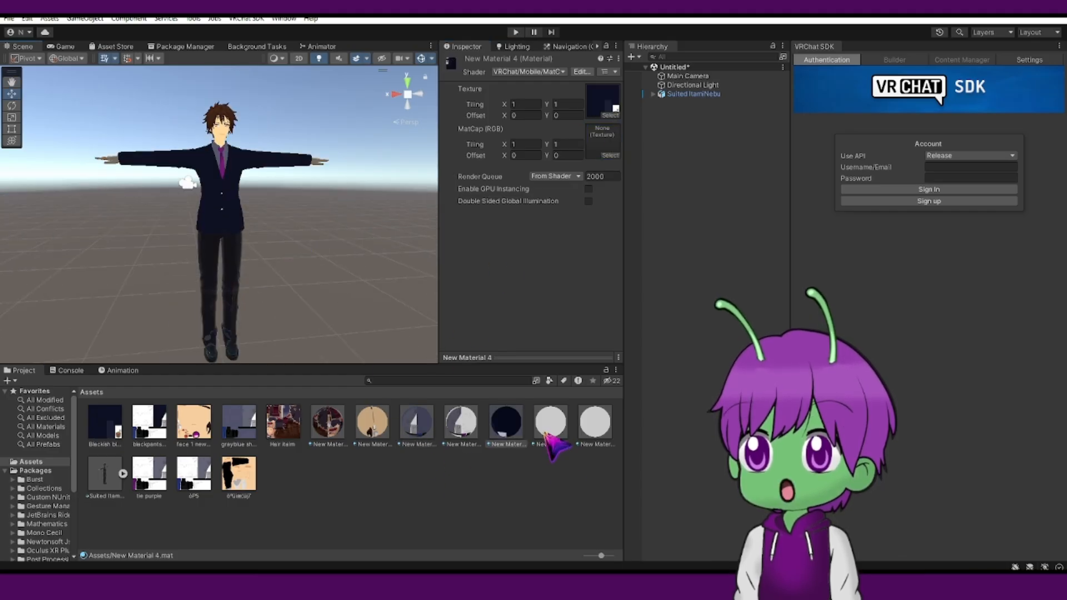
Assign the blackpants texture to New Material 5's Texture slot.
click(547, 436)
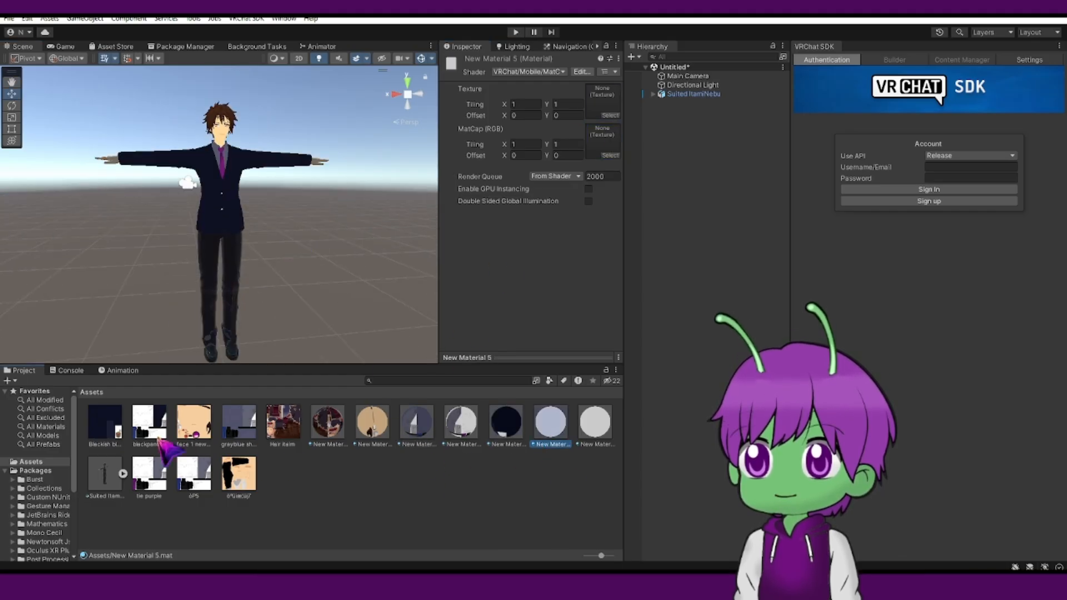
drag(153, 428, 603, 100)
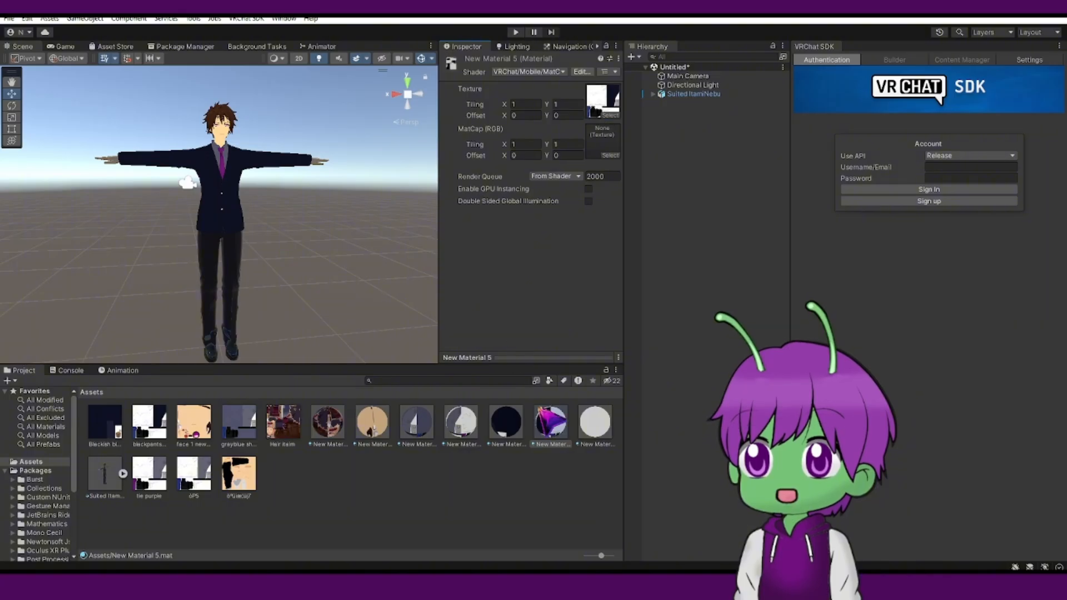
scroll(261, 303, up, 2)
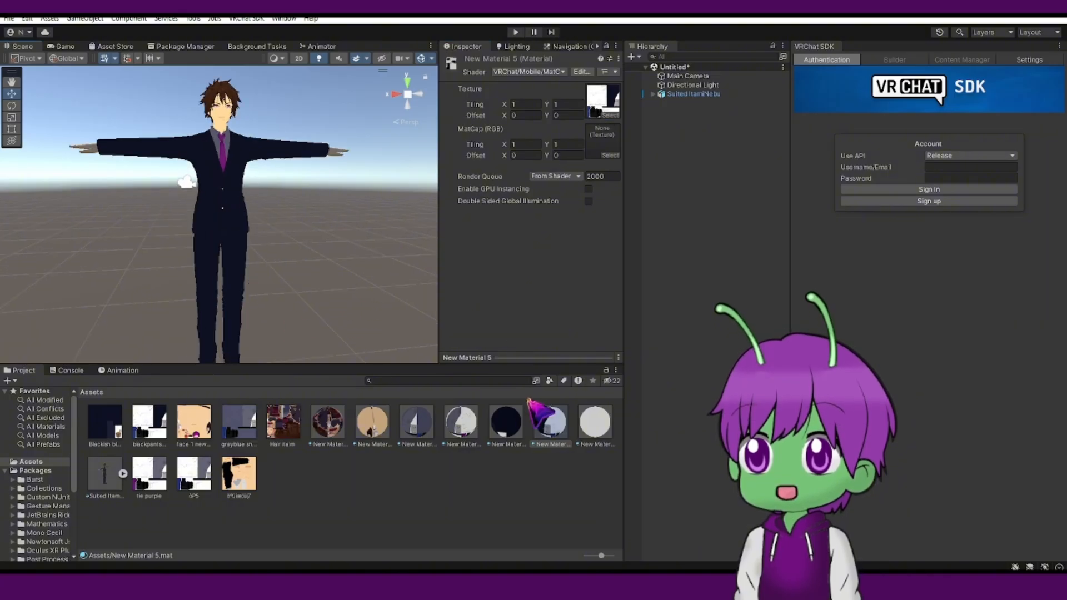
Assign the oPS texture to New Material 6's Texture slot.
click(586, 427)
drag(190, 481, 602, 101)
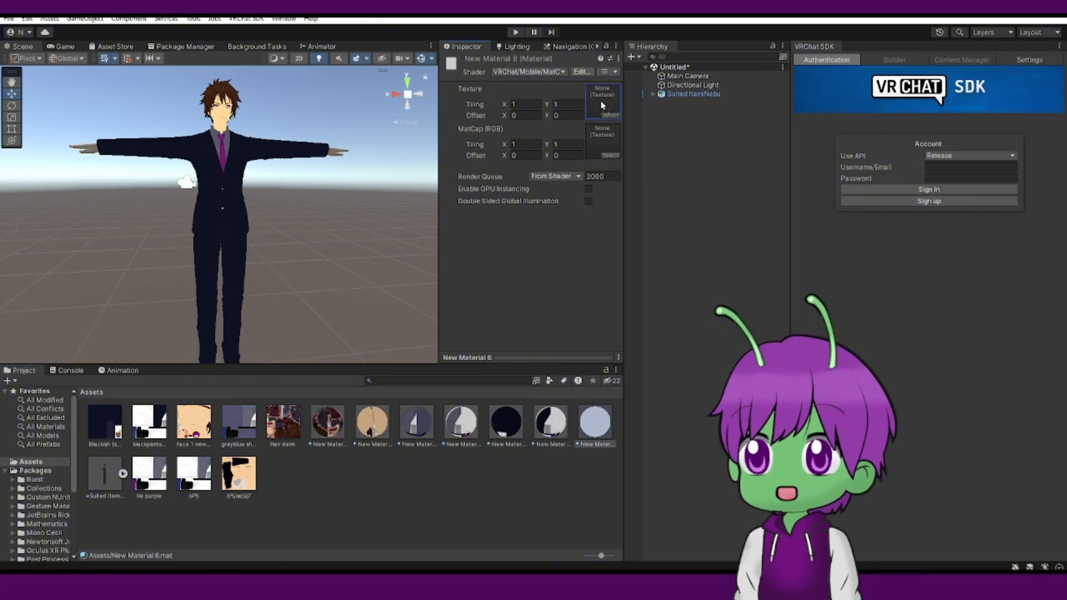
scroll(295, 229, down, 2)
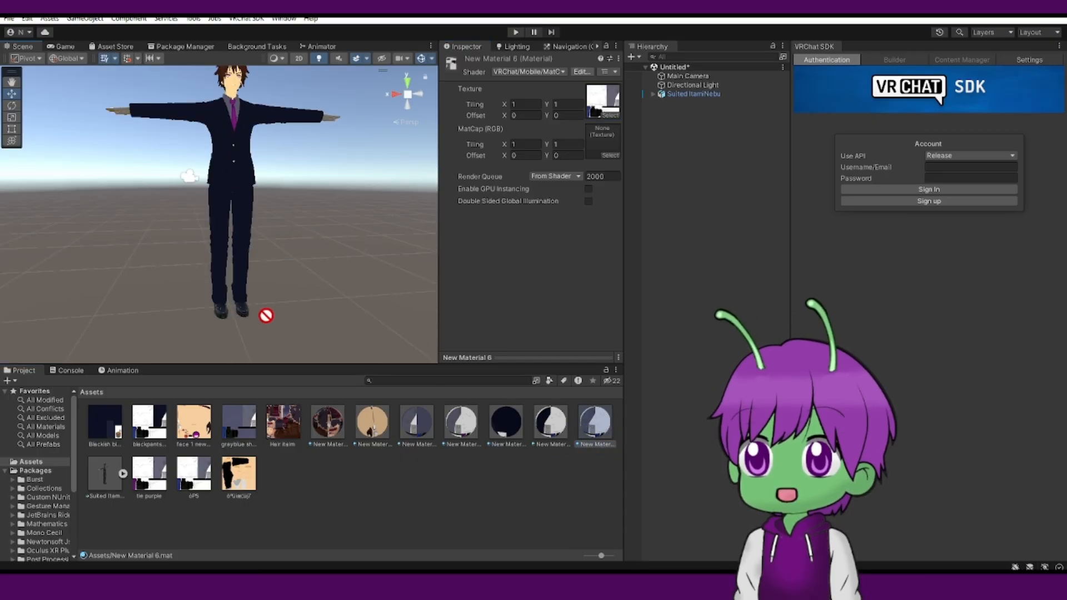
middle_drag(290, 238, 318, 337)
scroll(346, 344, up, 3)
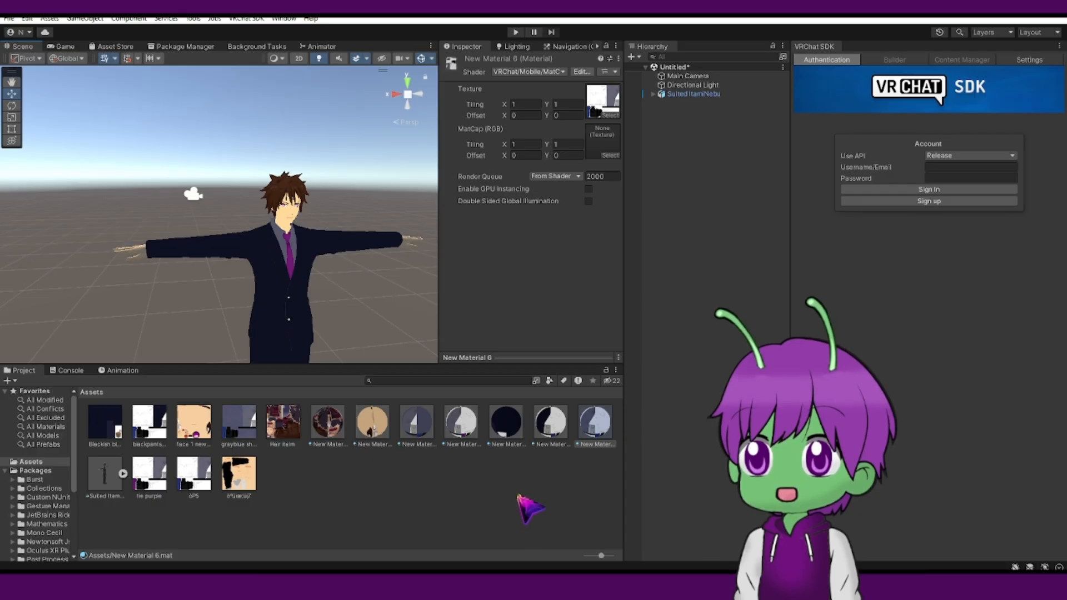
Create another new material in the Assets folder.
right_click(461, 474)
mouse_move(487, 113)
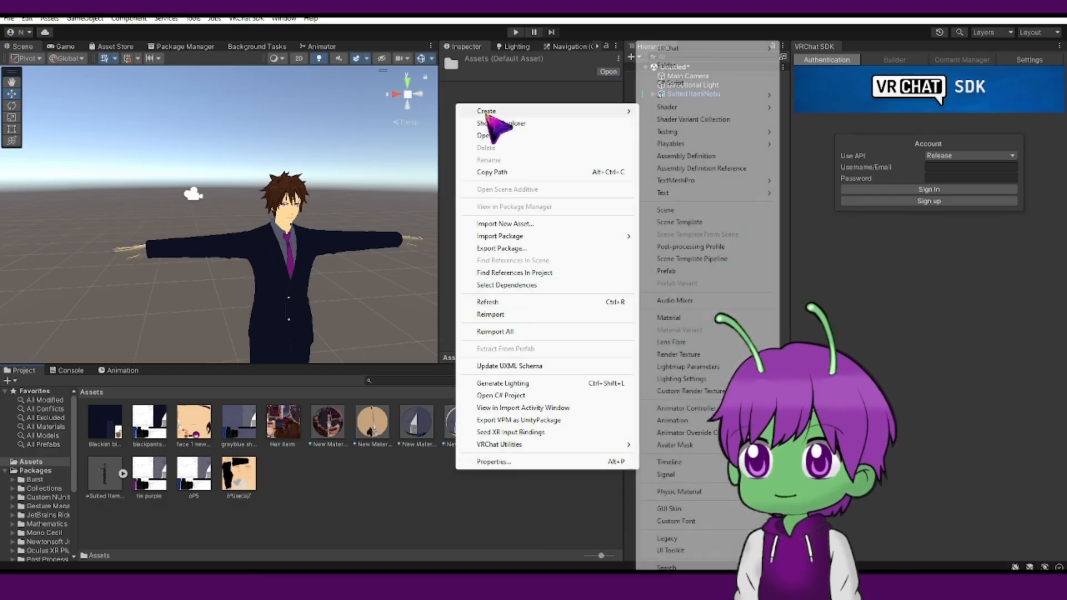
click(668, 318)
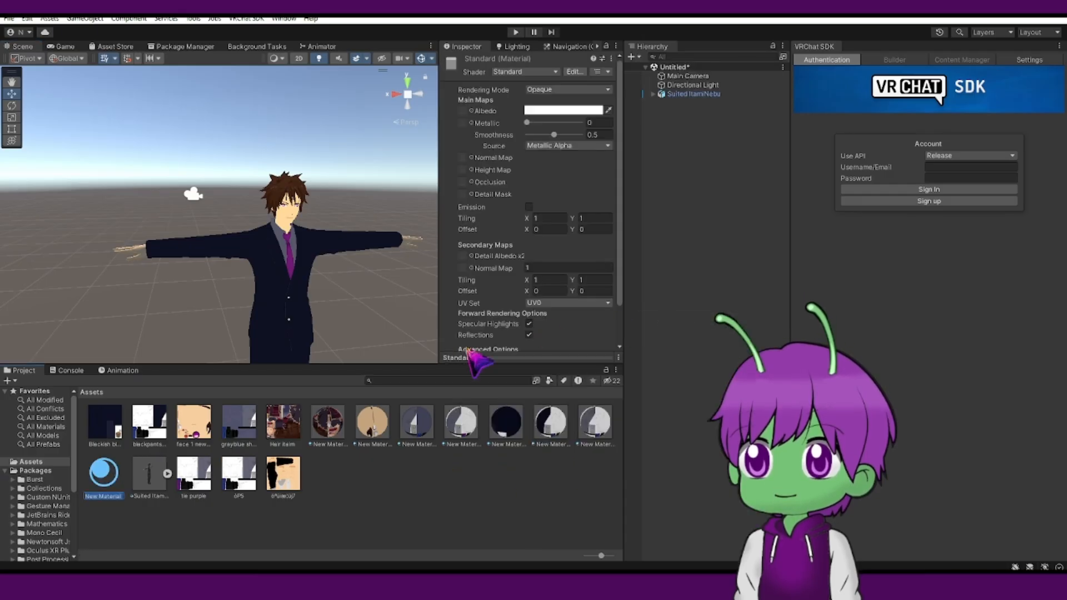
Set New Material 7's shader to VRChat/Mobile/MatCap Lit.
click(522, 70)
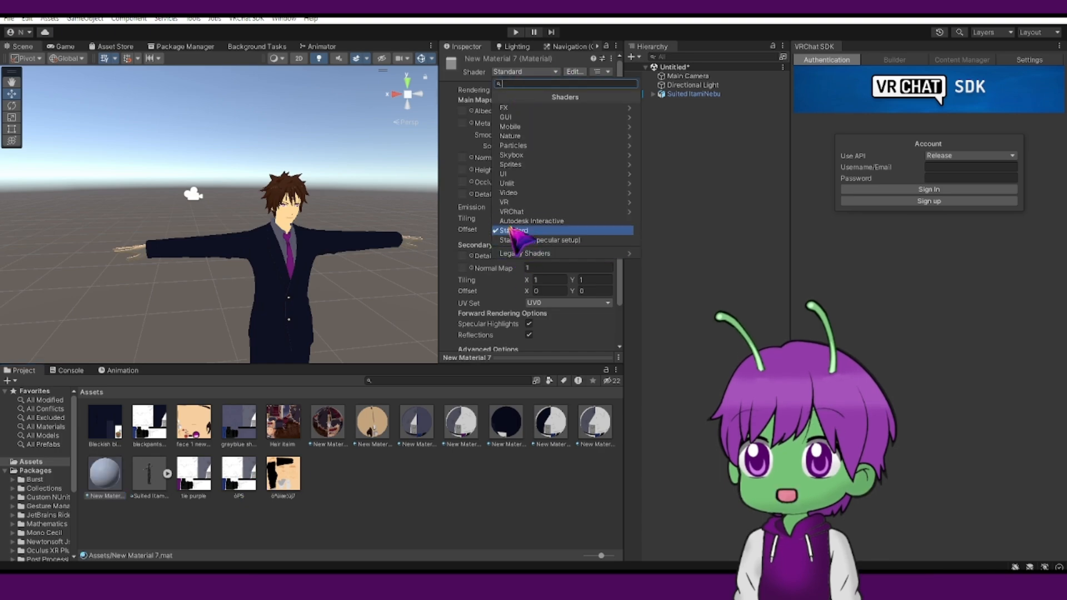
click(510, 212)
click(517, 108)
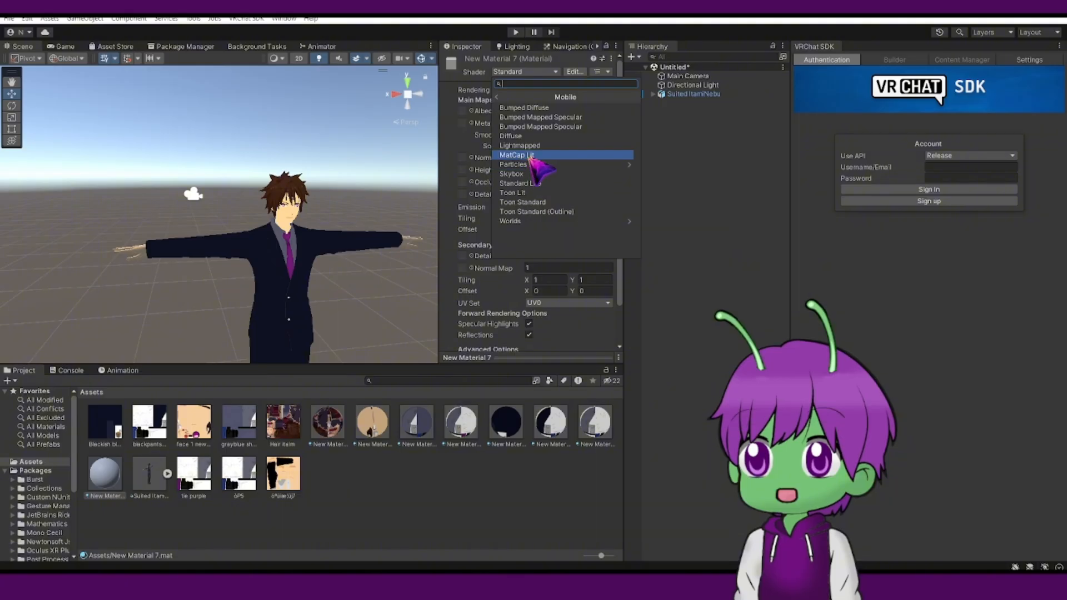
click(517, 155)
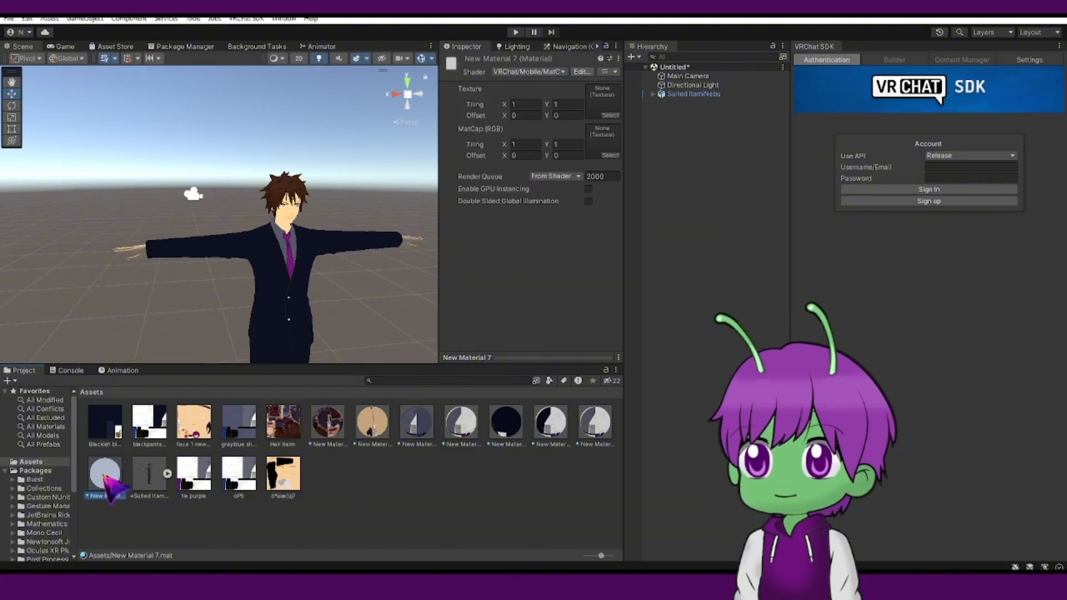
Duplicate New Material 7 twice.
key(ctrl+d)
key(ctrl+d)
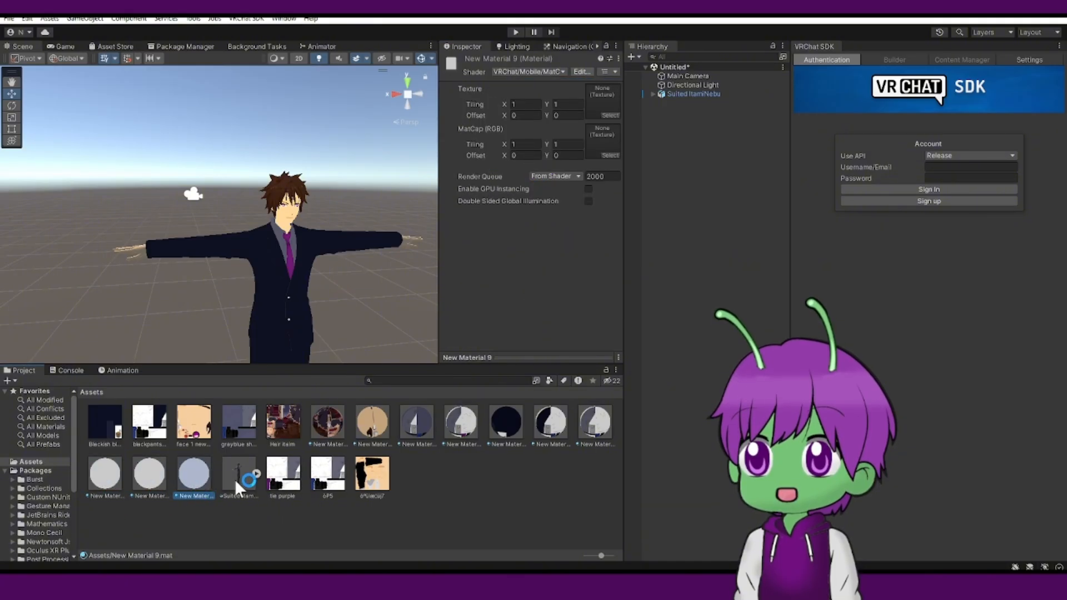
click(192, 503)
Assign the remaining skin-toned texture to New Material 7's Texture slot.
click(111, 478)
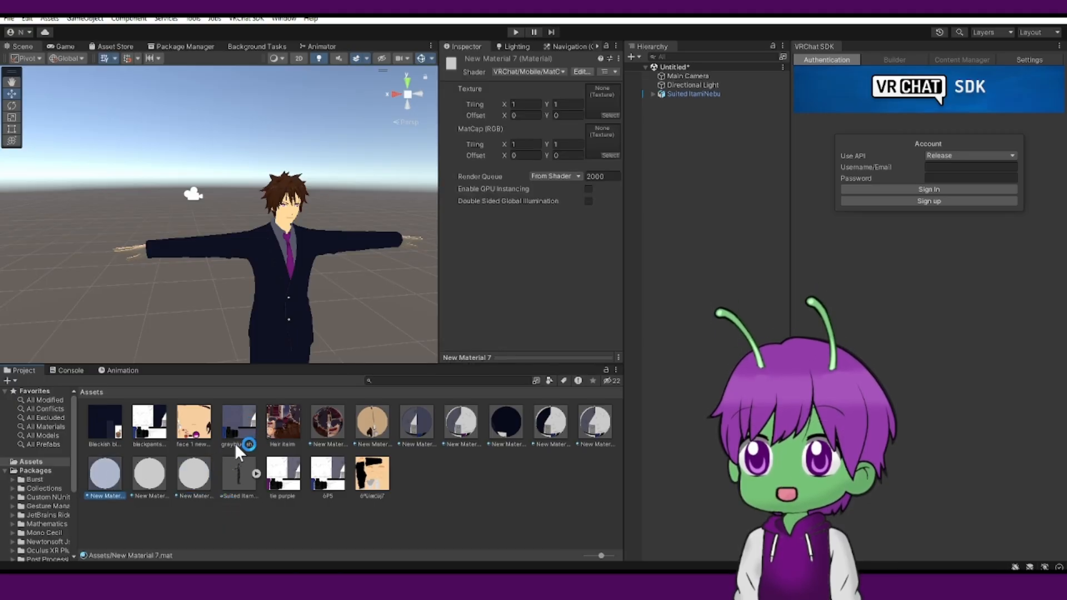
drag(372, 475, 599, 91)
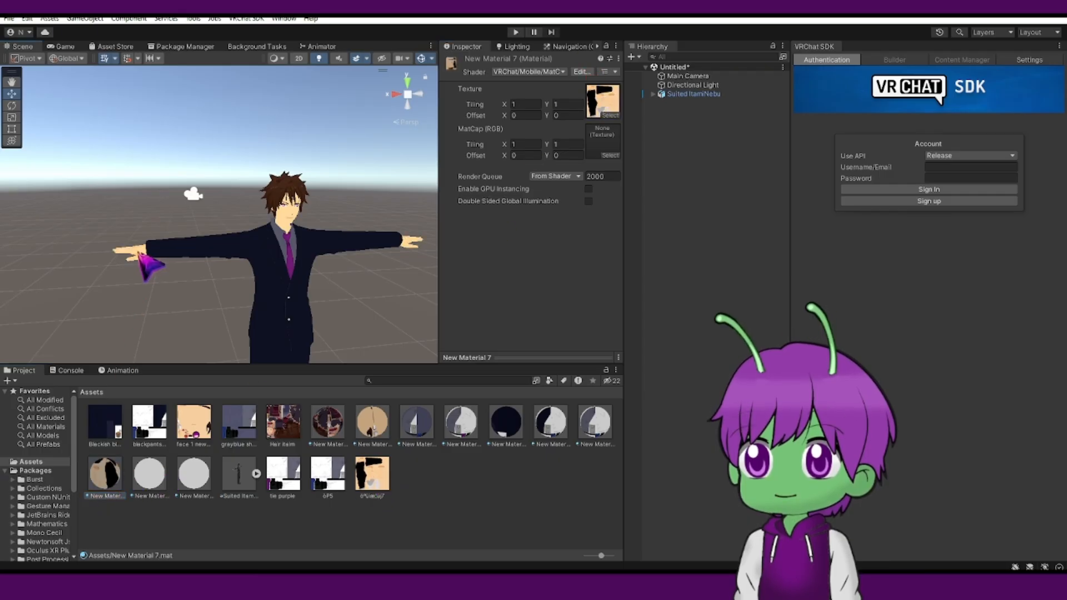
Select the avatar's Body mesh in the scene and frame it in the view.
click(157, 481)
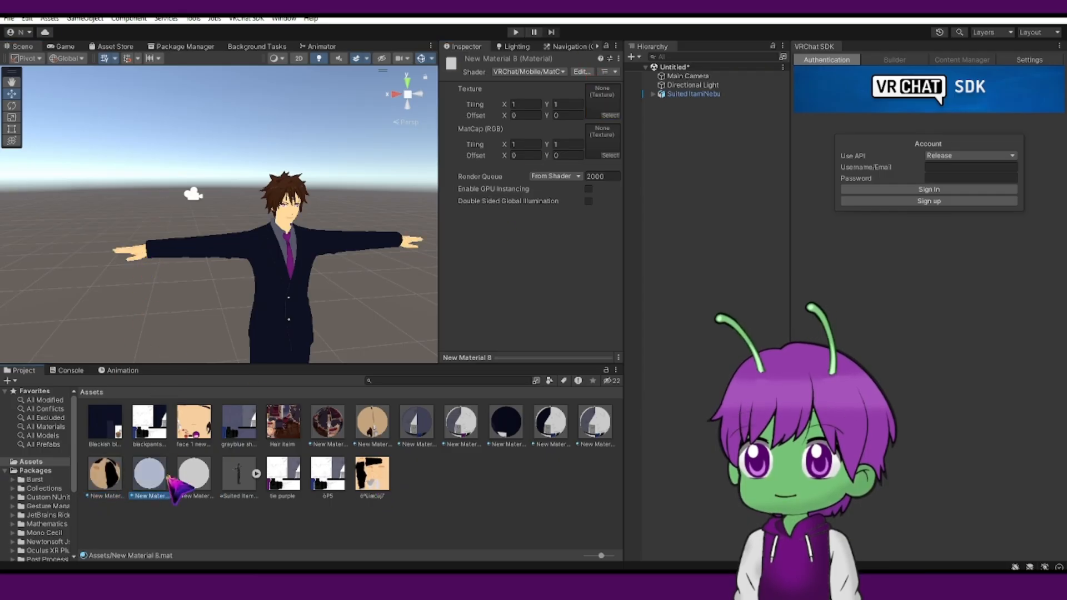
click(253, 507)
scroll(280, 320, down, 3)
middle_drag(282, 320, 248, 238)
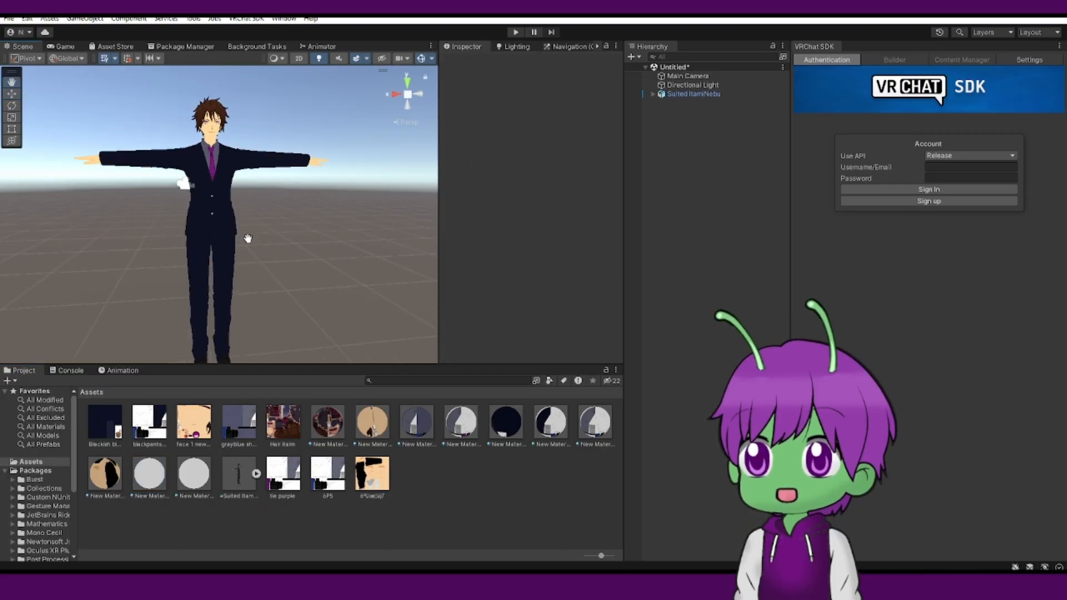
click(232, 253)
key(f)
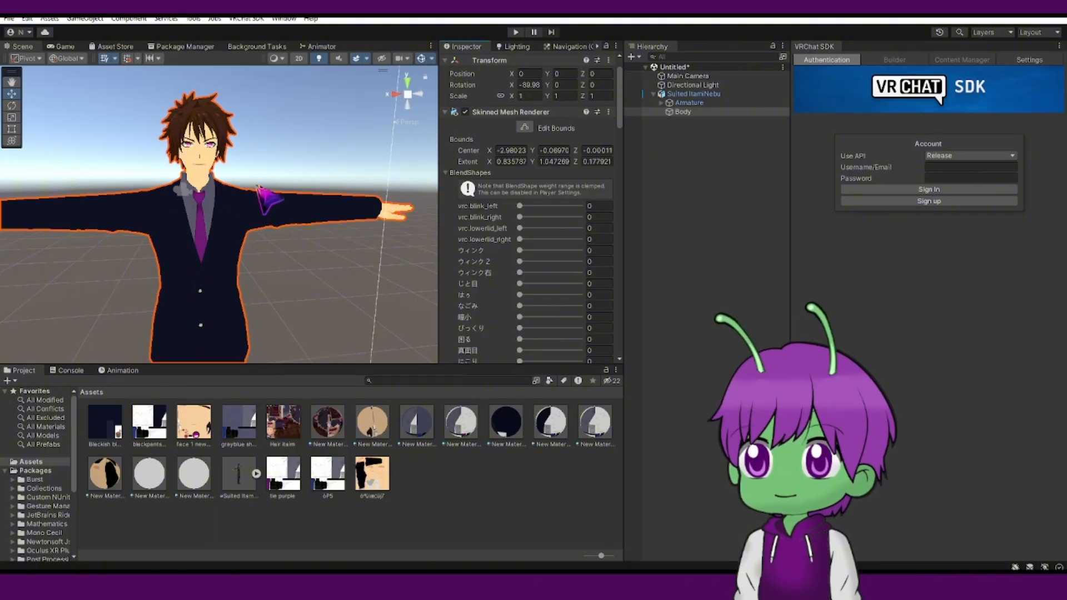
Examine the Body's BlendShapes list in the Skinned Mesh Renderer.
click(449, 172)
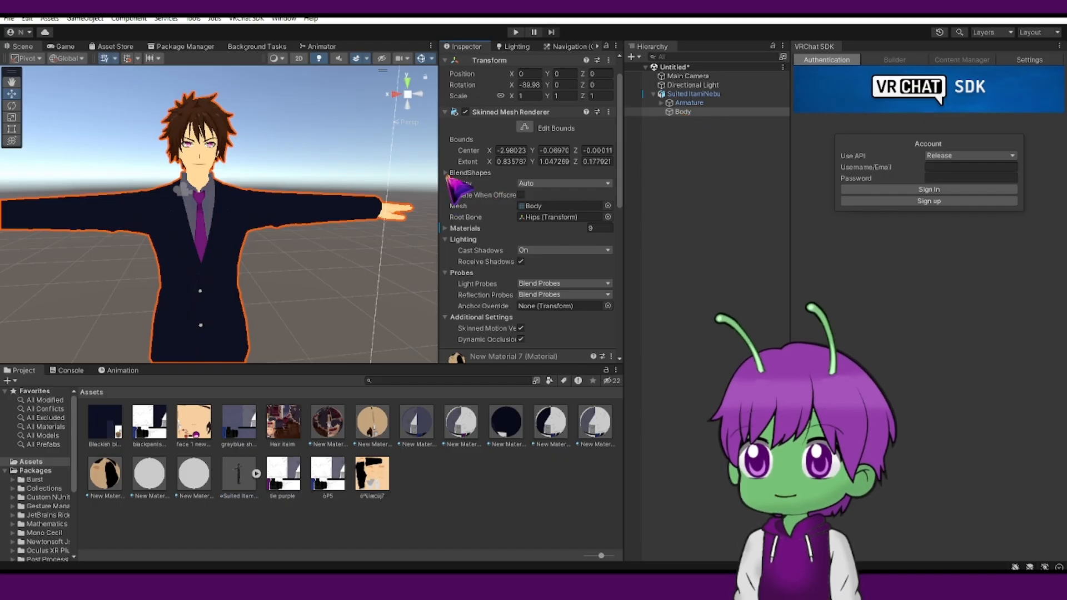
click(446, 173)
scroll(473, 212, down, 8)
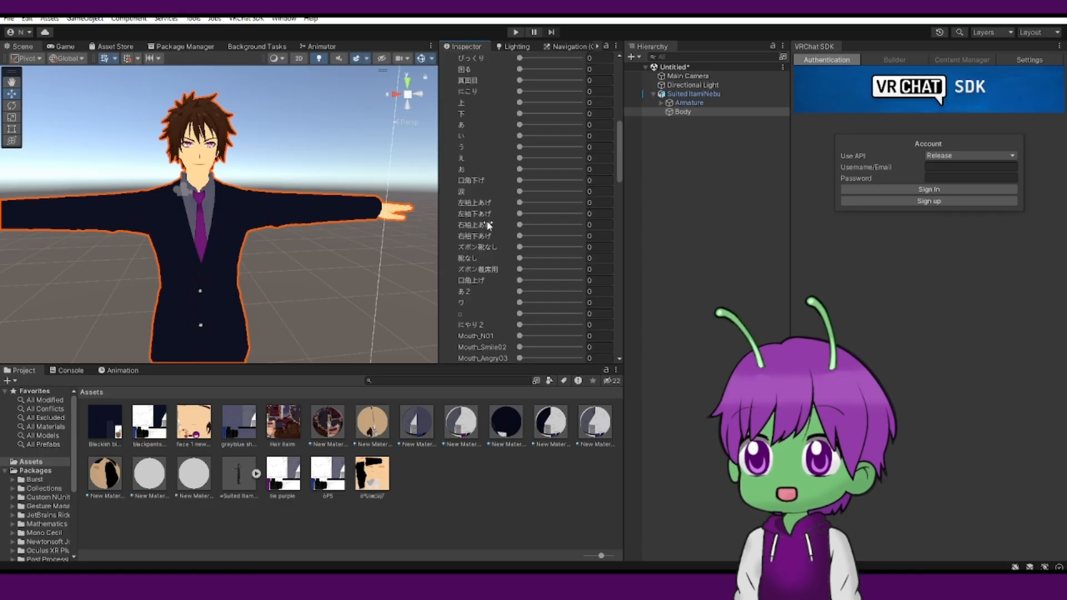
scroll(478, 212, down, 9)
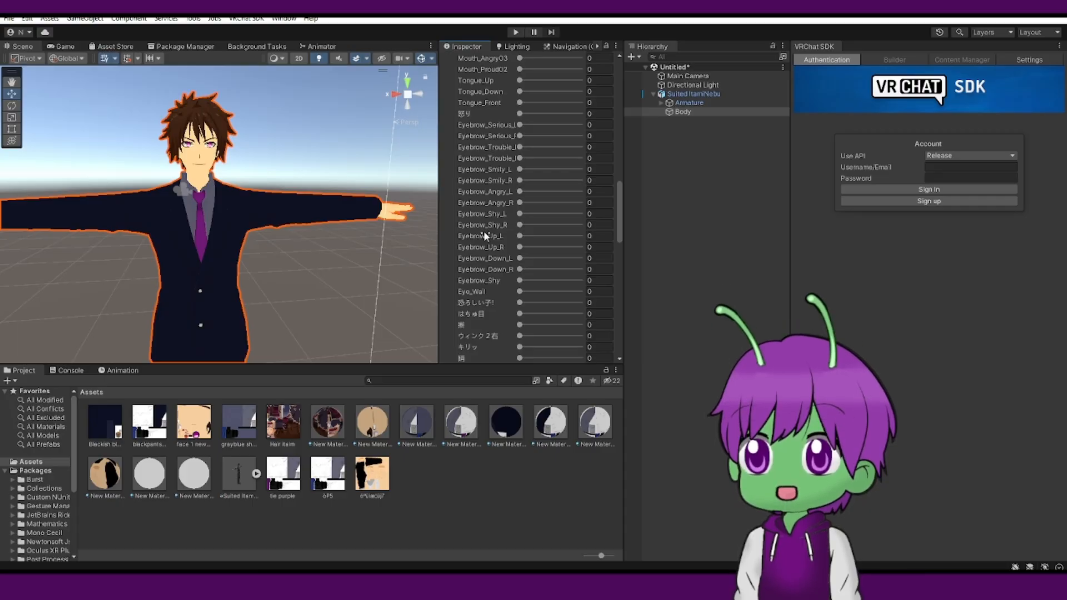
scroll(500, 222, up, 10)
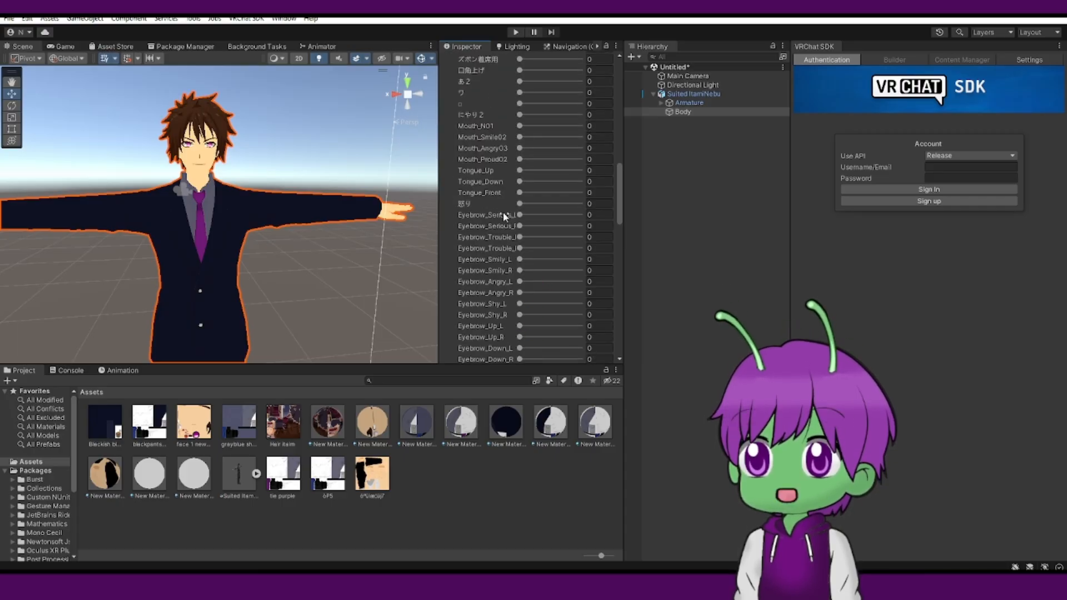
scroll(500, 211, down, 10)
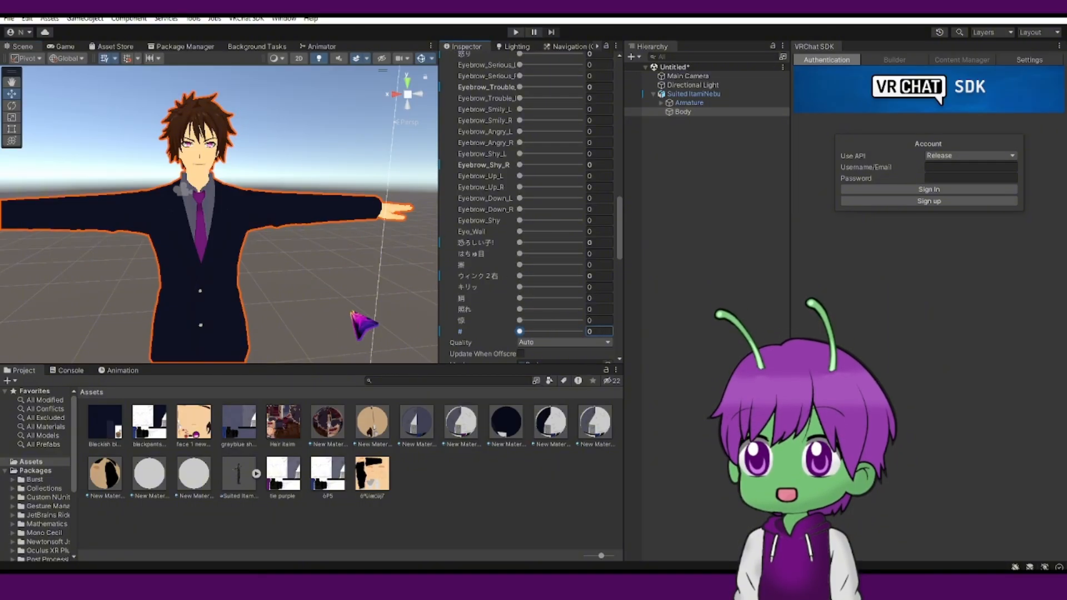
Inspect the avatar from different angles and select its Suited ItamiNebu root object.
click(290, 131)
scroll(289, 133, up, 1)
middle_drag(288, 150, 300, 180)
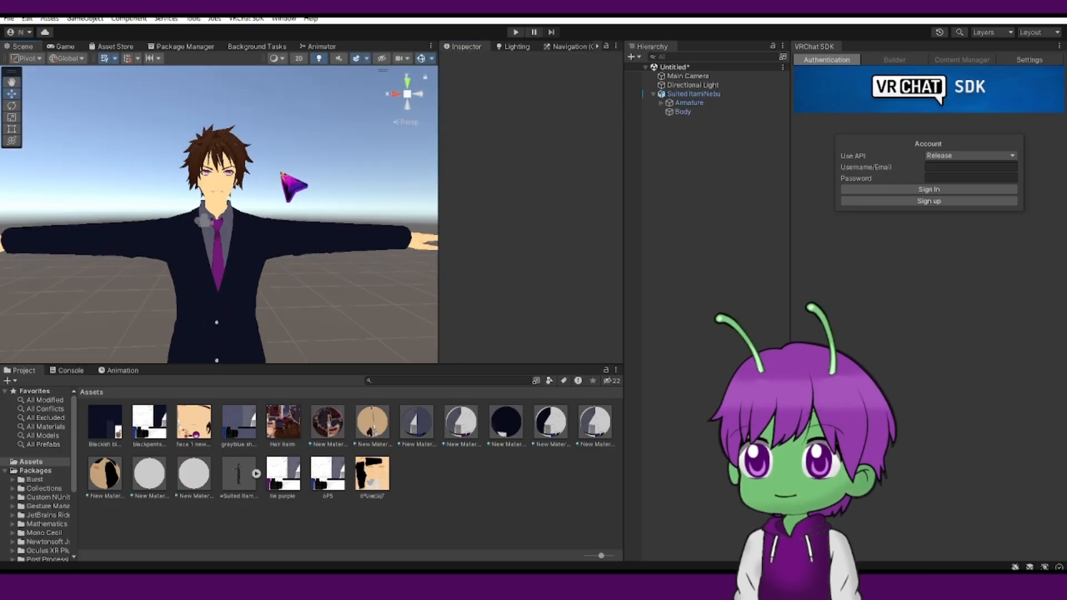
scroll(281, 181, up, 2)
middle_drag(279, 219, 323, 207)
scroll(285, 195, down, 2)
click(249, 216)
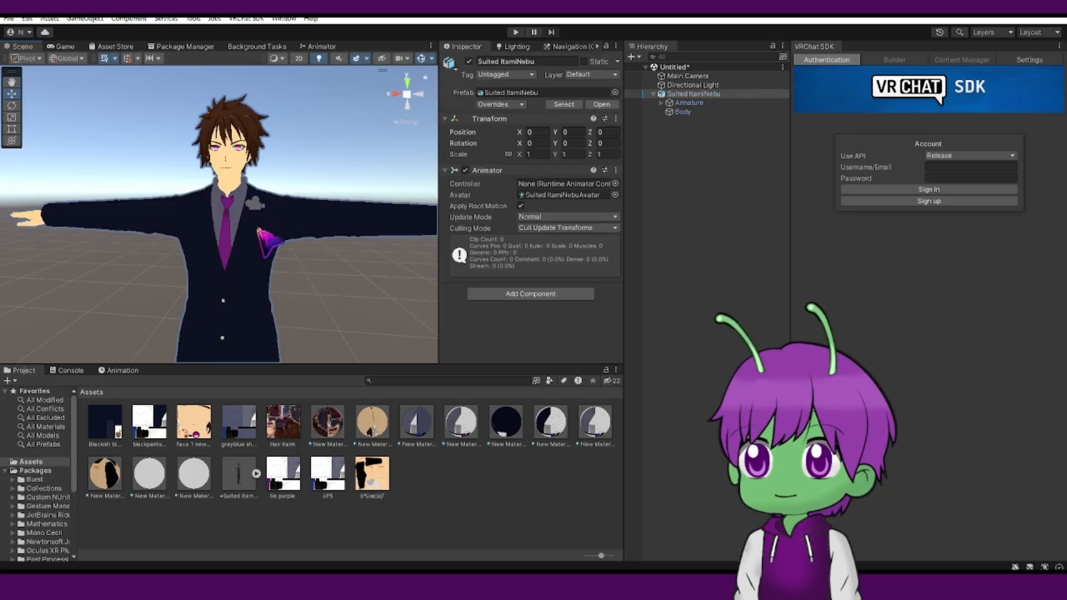
scroll(269, 244, down, 3)
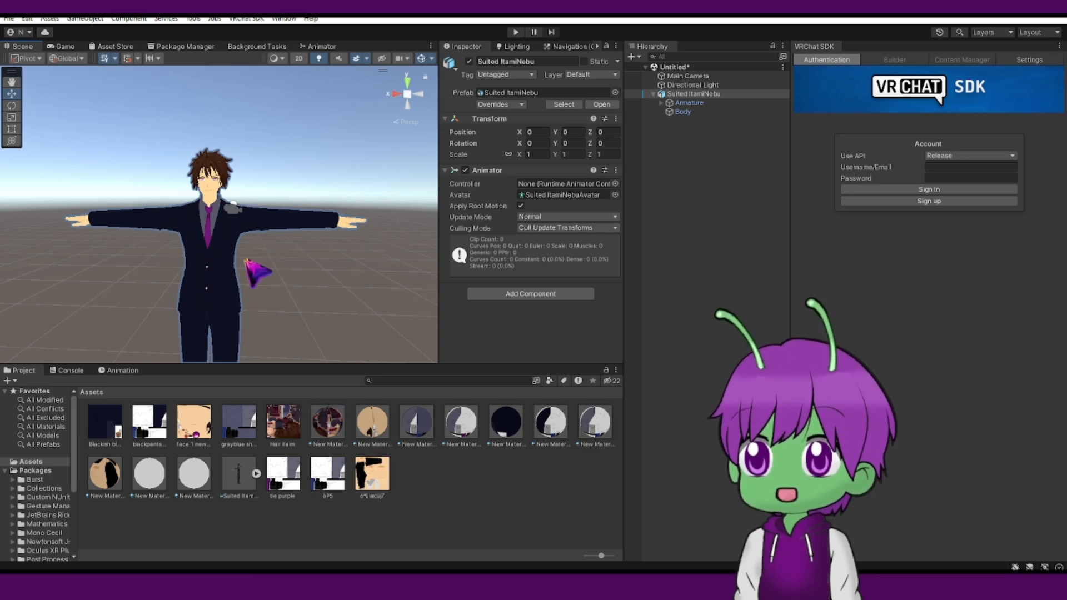
scroll(247, 258, up, 5)
scroll(267, 239, down, 3)
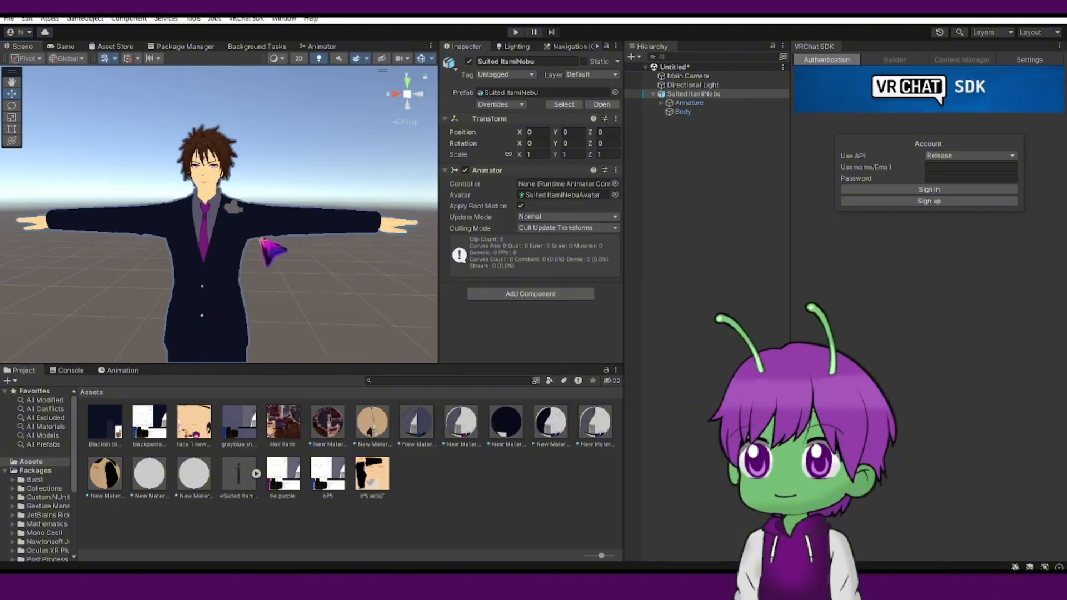
scroll(269, 250, down, 3)
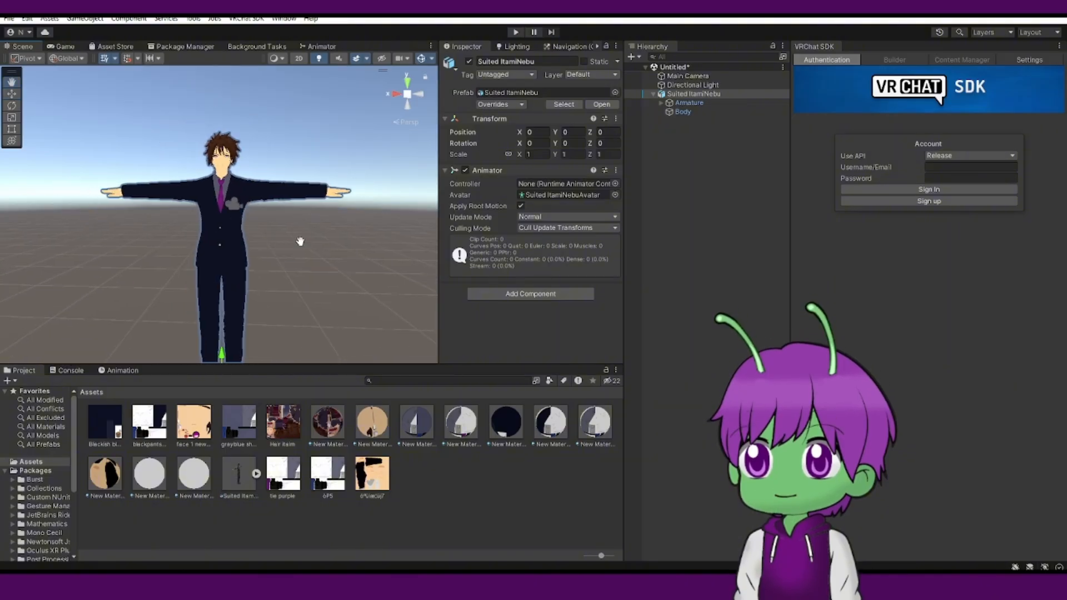
middle_drag(300, 242, 268, 244)
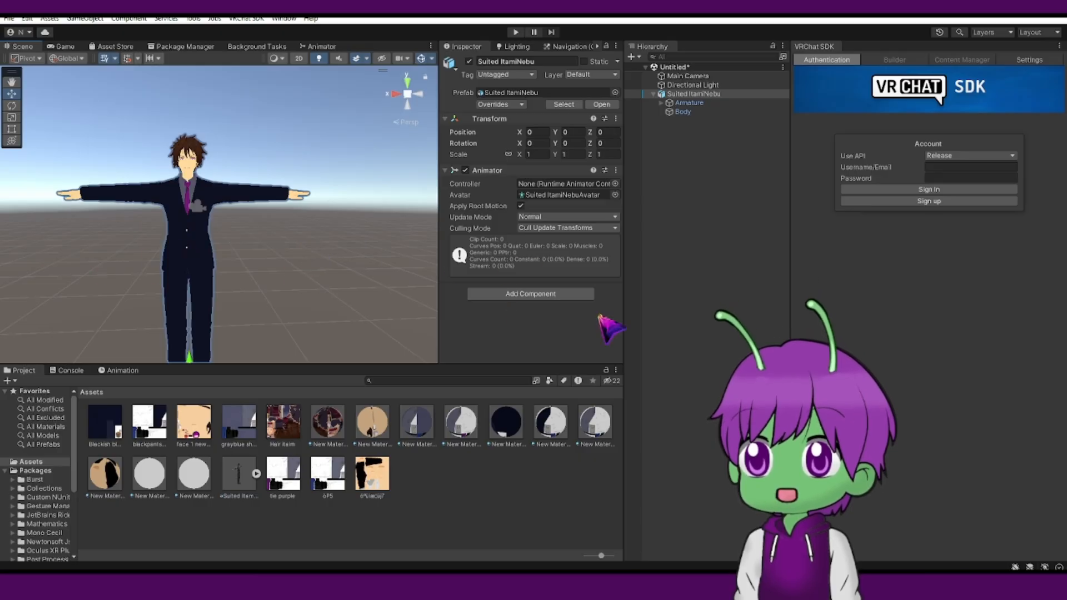
scroll(258, 231, up, 4)
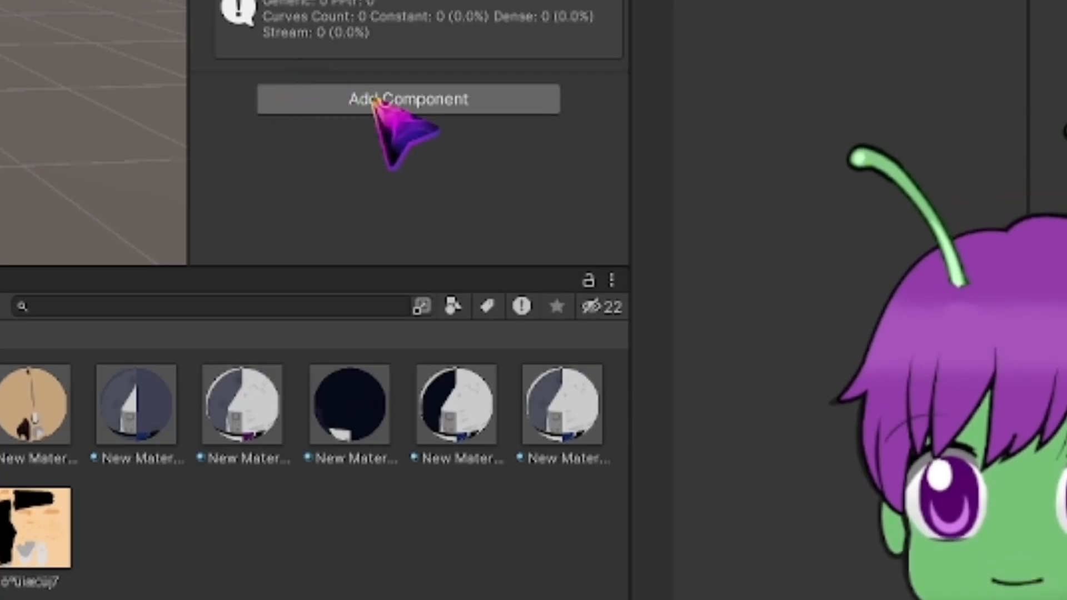
Add a VRC Avatar Descriptor component to the avatar's root object.
click(374, 101)
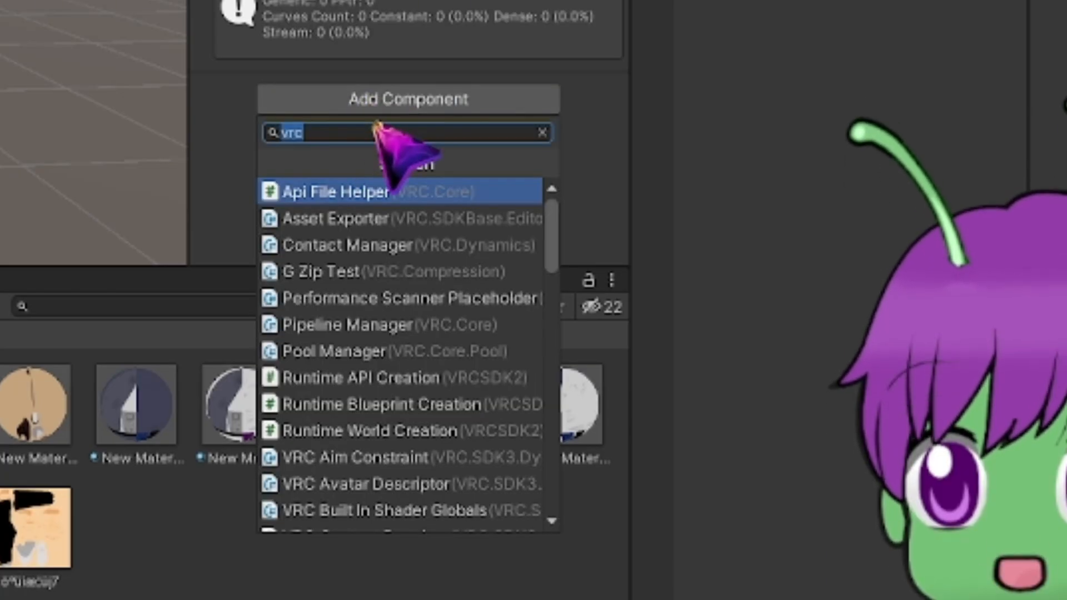
key(BackSpace)
text(vrc)
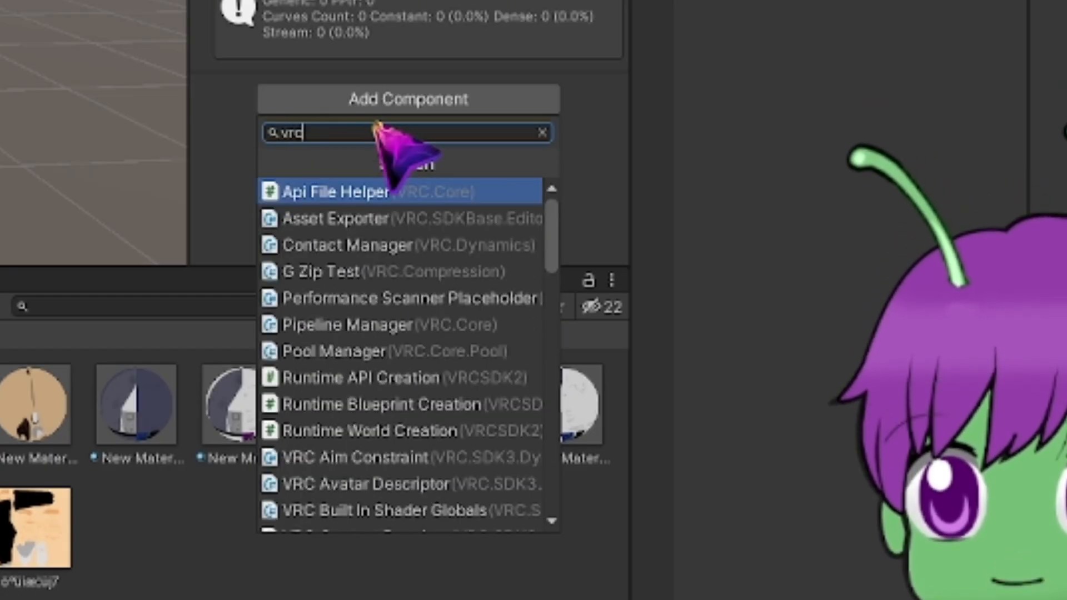
text( av)
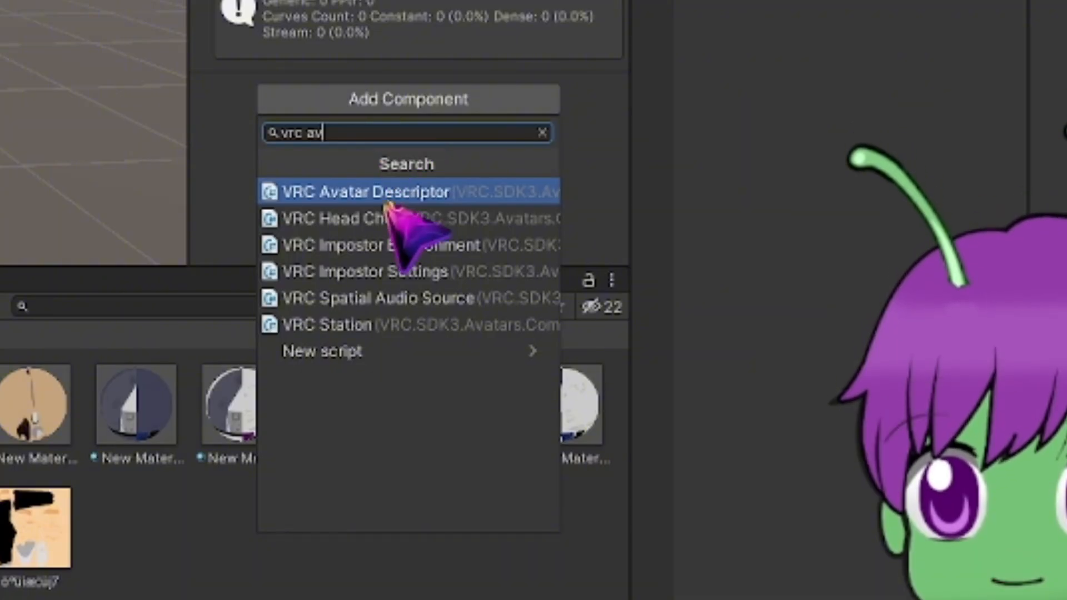
click(395, 191)
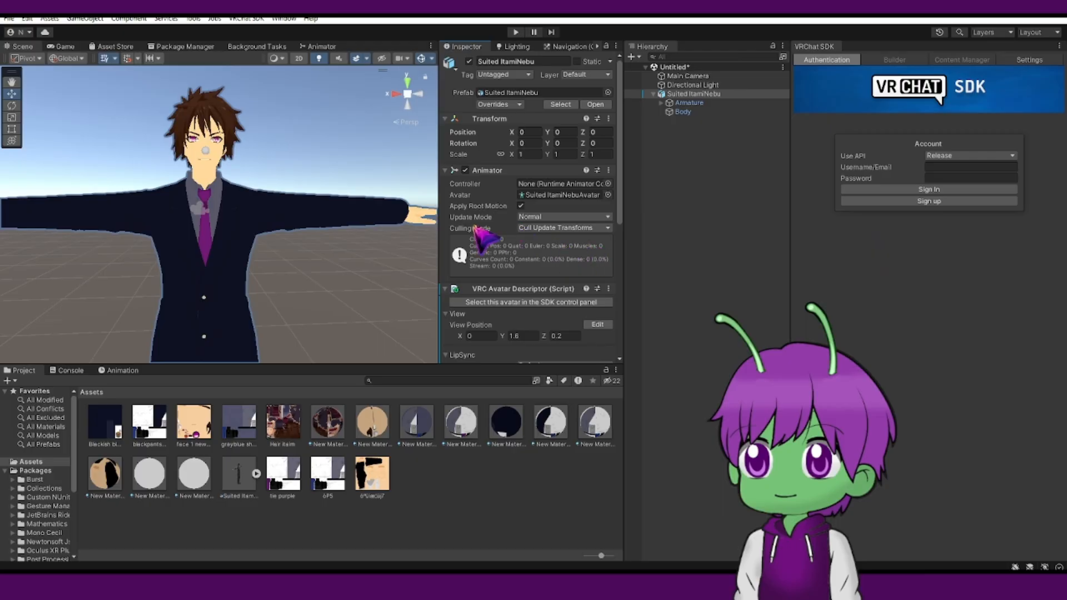
Start editing the descriptor's View Position and drag the view marker up to the avatar's eye level.
scroll(240, 212, down, 5)
right_drag(175, 217, 223, 274)
scroll(267, 261, up, 3)
scroll(281, 270, down, 4)
scroll(289, 274, up, 1)
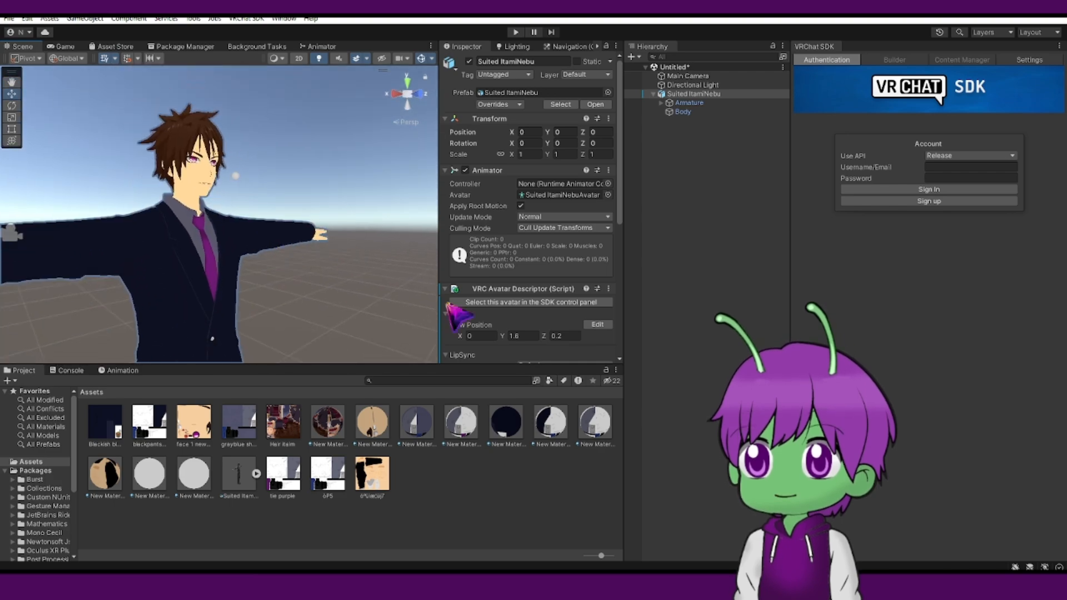
scroll(544, 330, down, 3)
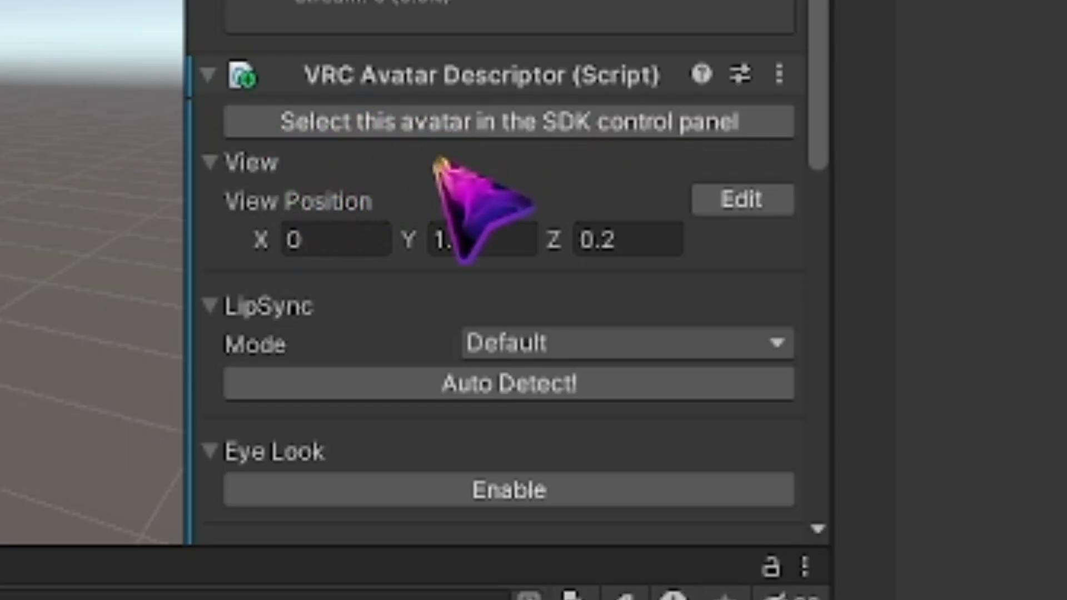
click(751, 208)
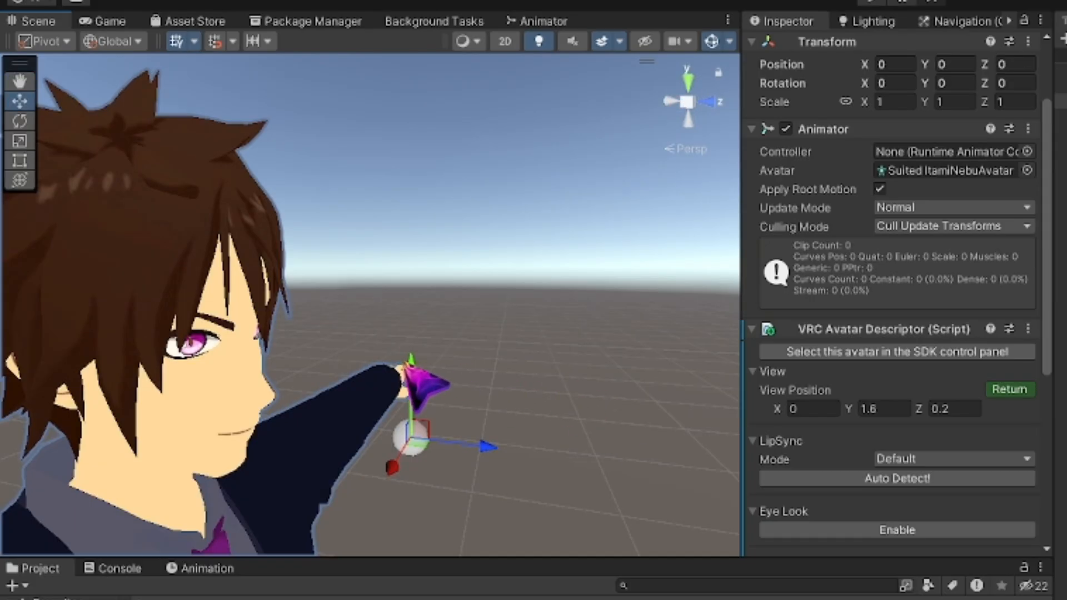
drag(247, 257, 278, 244)
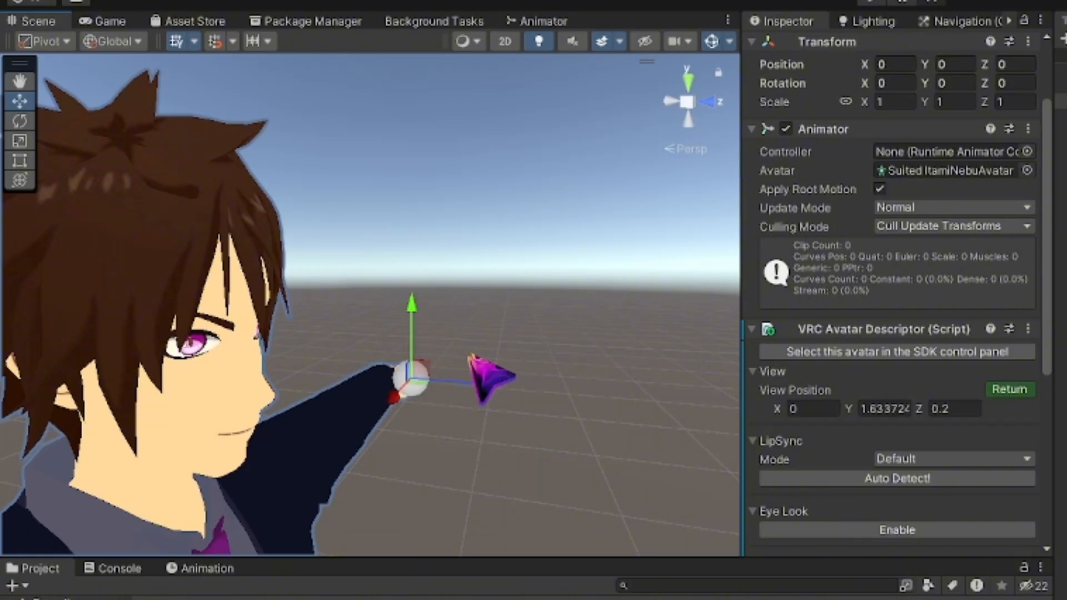
scroll(471, 357, up, 4)
middle_drag(525, 497, 579, 407)
drag(597, 305, 299, 297)
middle_drag(339, 312, 407, 315)
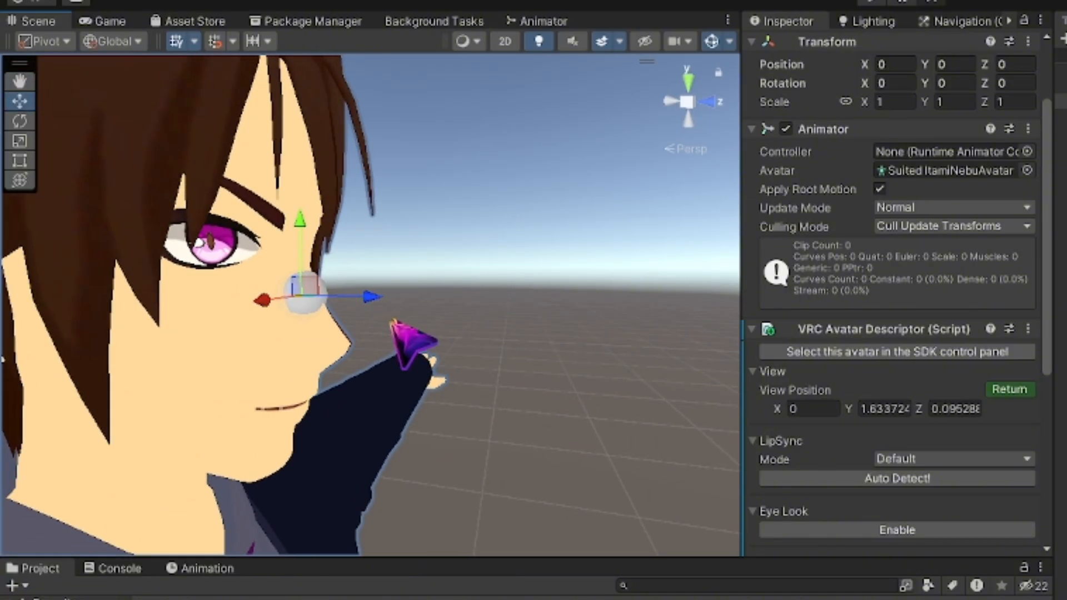
scroll(392, 321, up, 3)
right_drag(391, 321, 297, 300)
drag(393, 273, 387, 212)
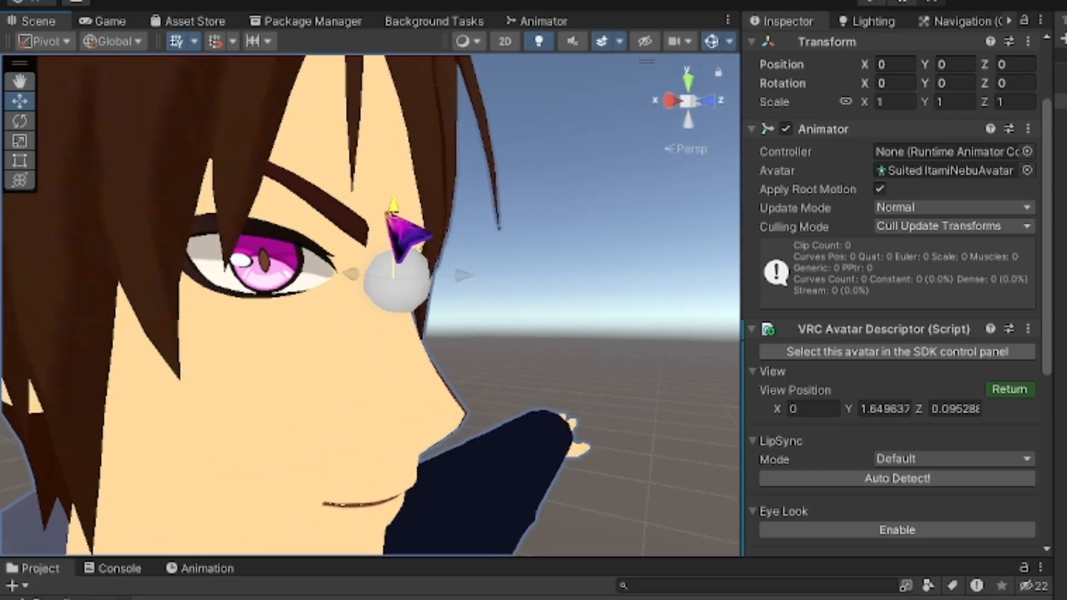
Fine-tune the view marker so it sits between the eyes, at about Y 1.65 and Z 0.09.
scroll(470, 297, up, 3)
drag(477, 267, 601, 303)
drag(532, 177, 523, 360)
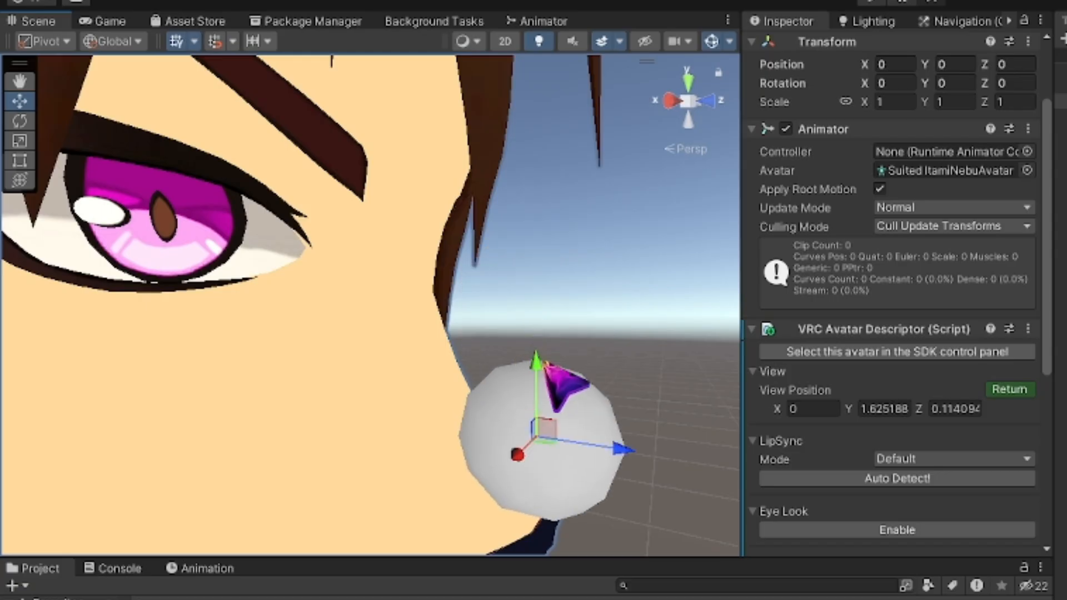
drag(622, 451, 374, 436)
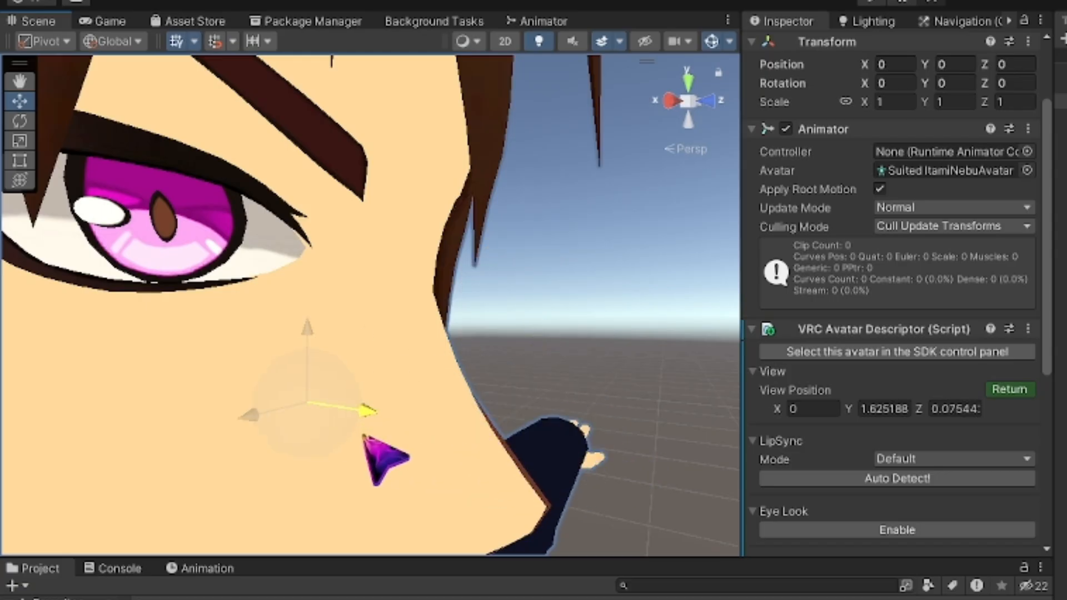
drag(380, 358, 371, 199)
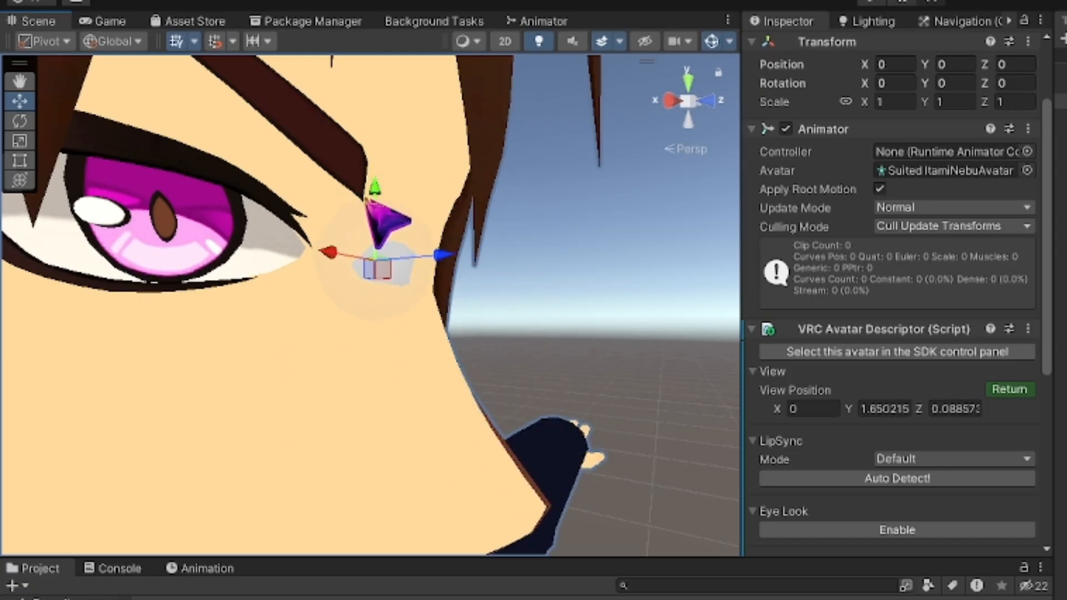
drag(441, 255, 459, 268)
middle_drag(485, 291, 499, 287)
drag(512, 215, 513, 195)
middle_drag(581, 257, 573, 266)
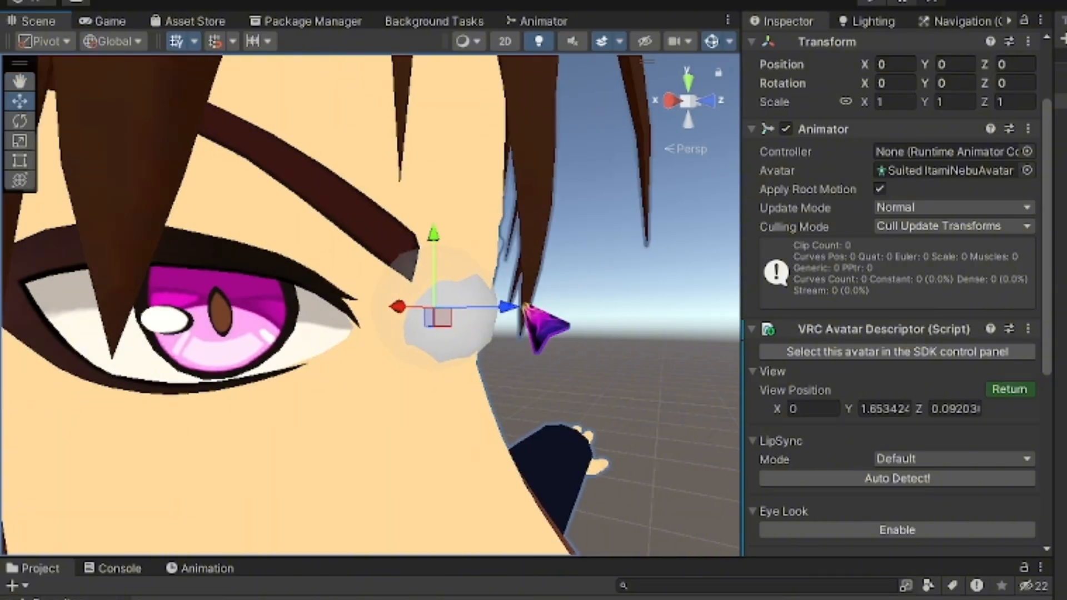
drag(507, 305, 510, 315)
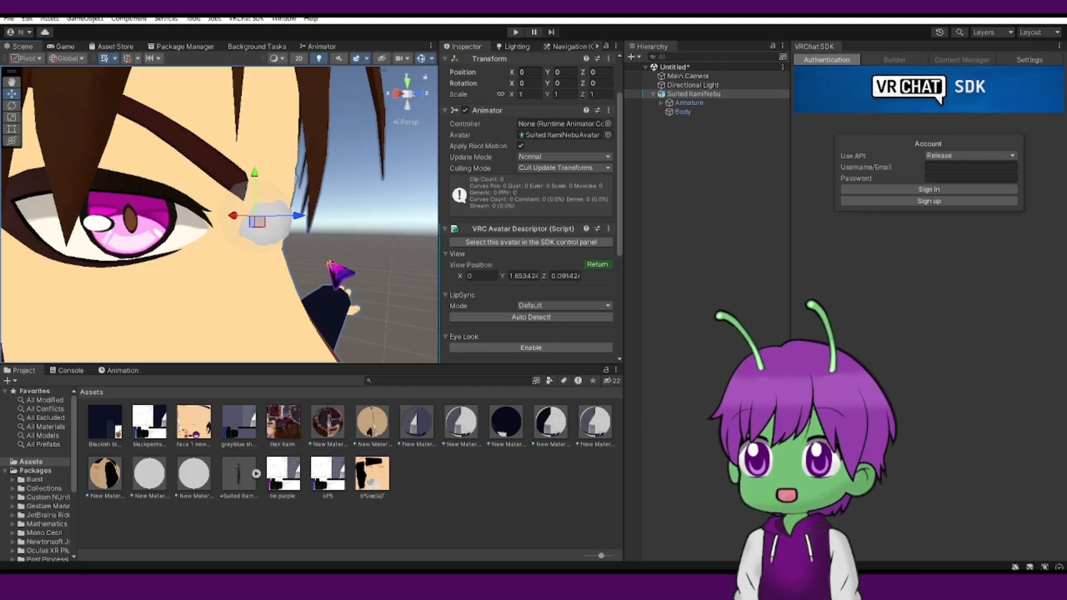
Check the view position from the front and return from View Position editing.
scroll(219, 214, down, 5)
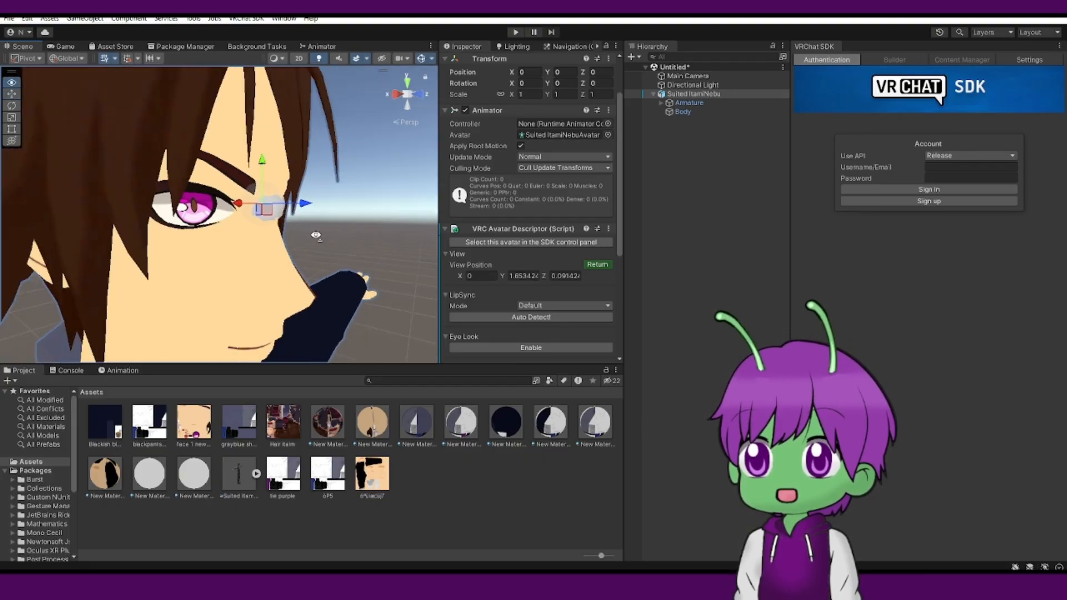
scroll(297, 232, up, 3)
middle_drag(298, 233, 259, 241)
scroll(256, 237, up, 1)
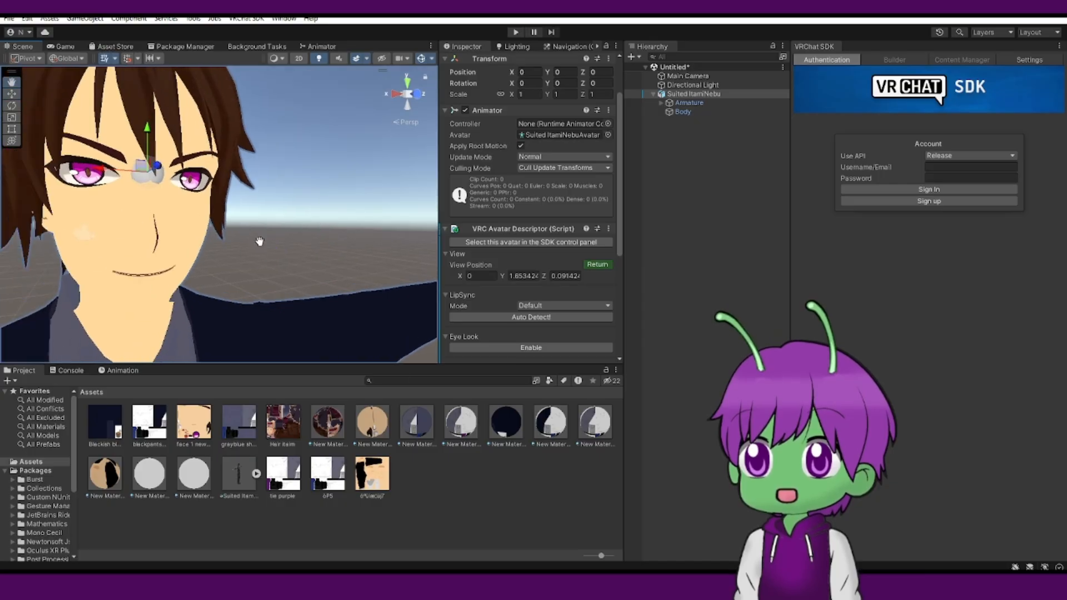
scroll(250, 234, down, 1)
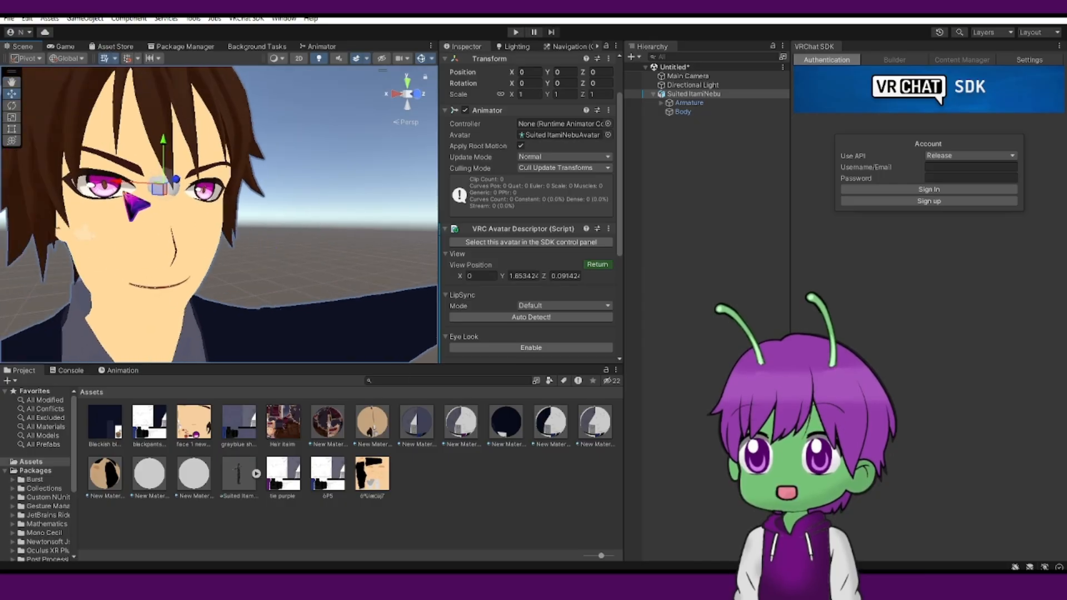
click(600, 265)
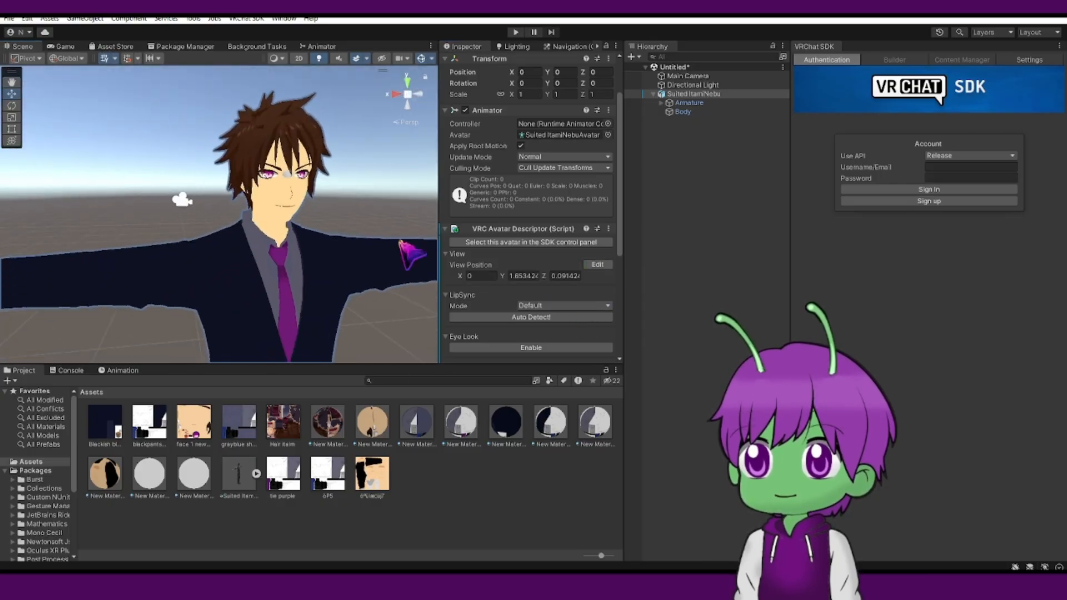
click(597, 264)
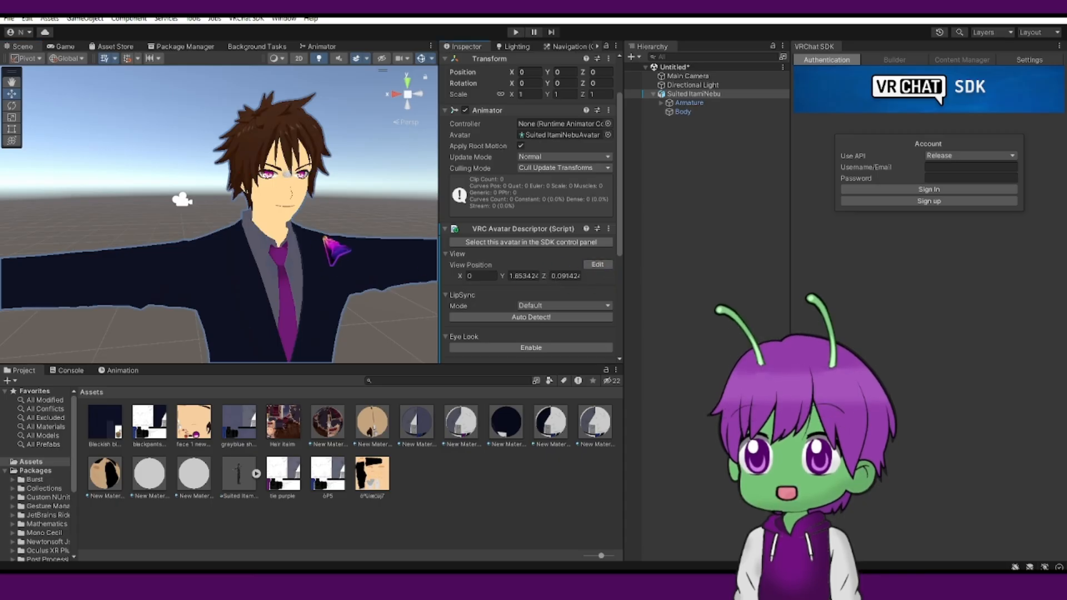
Review the remaining Avatar Descriptor settings and the avatar from a distance.
scroll(278, 240, up, 4)
scroll(259, 202, down, 5)
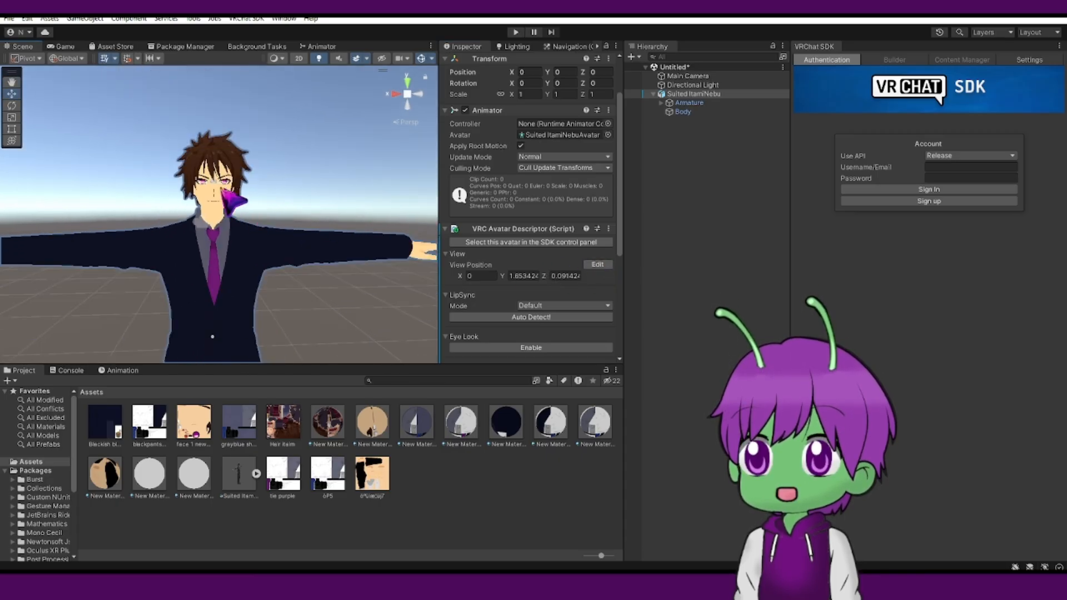
scroll(469, 306, down, 3)
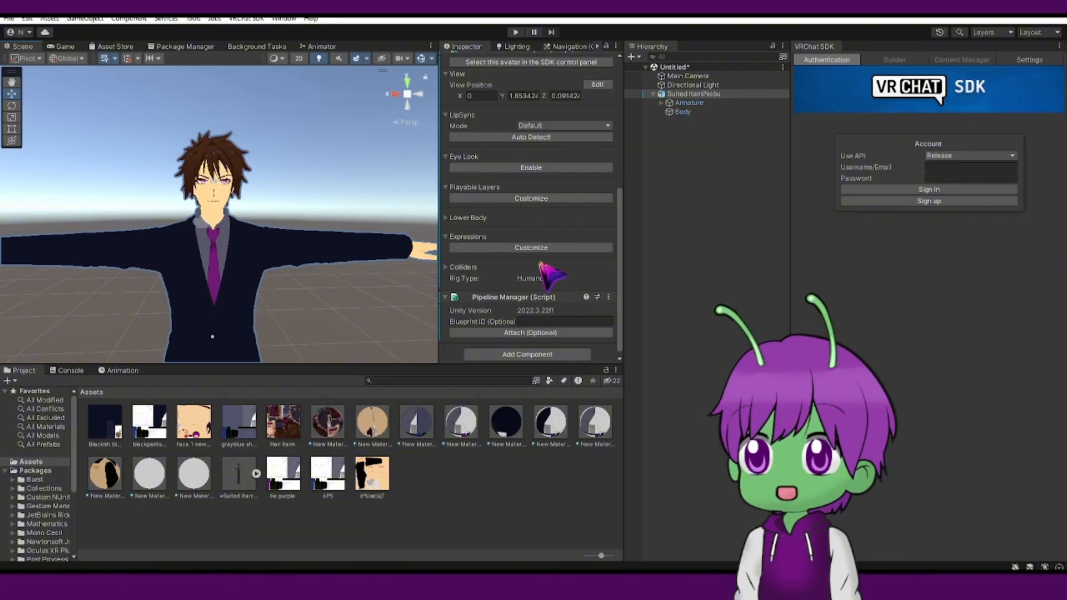
scroll(343, 212, up, 2)
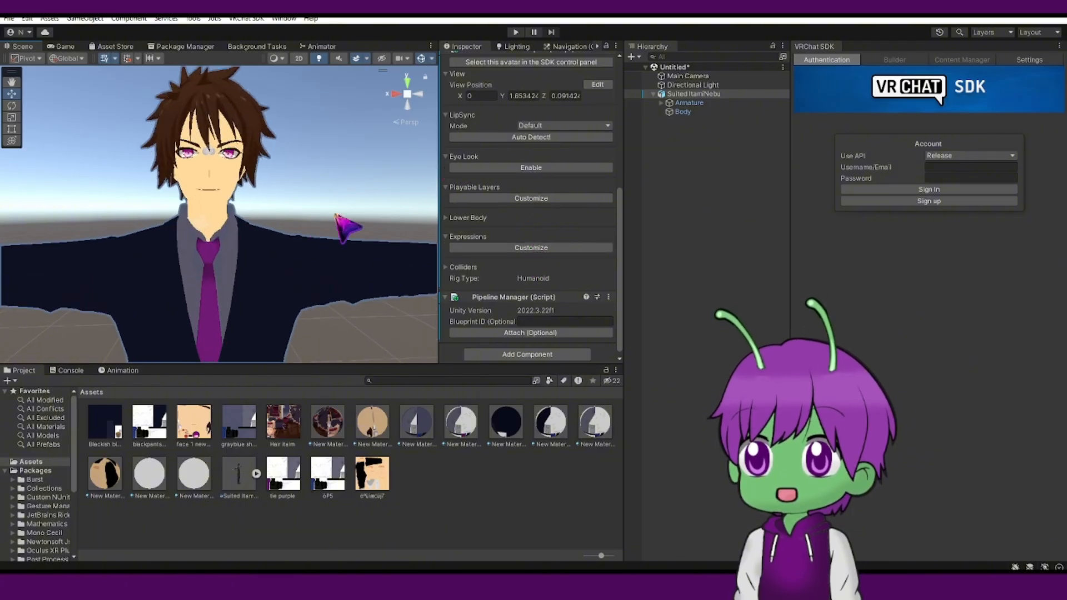
scroll(310, 200, down, 2)
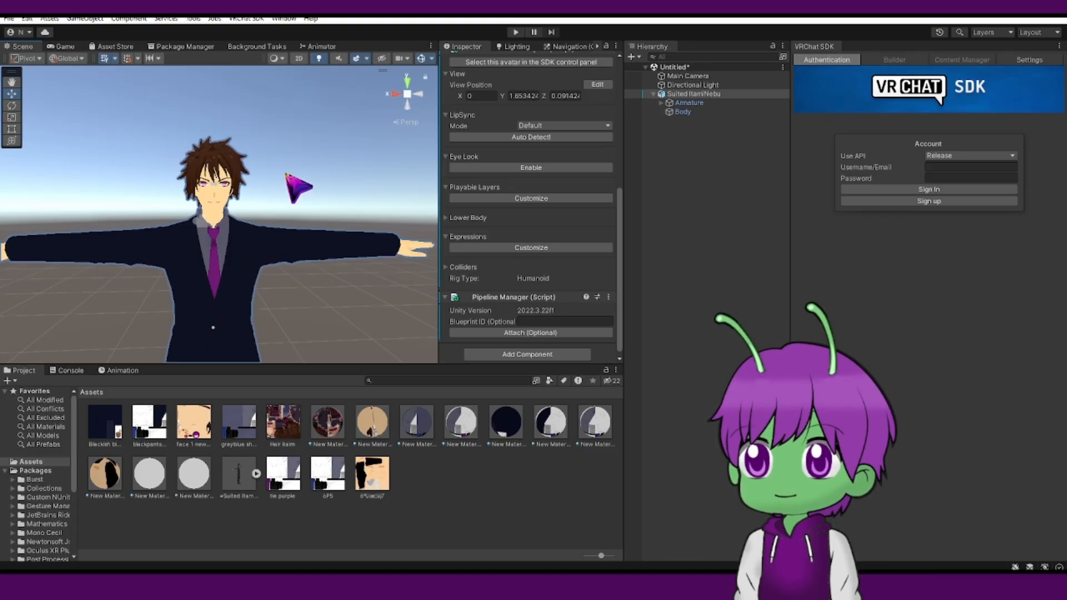
right_drag(326, 171, 331, 207)
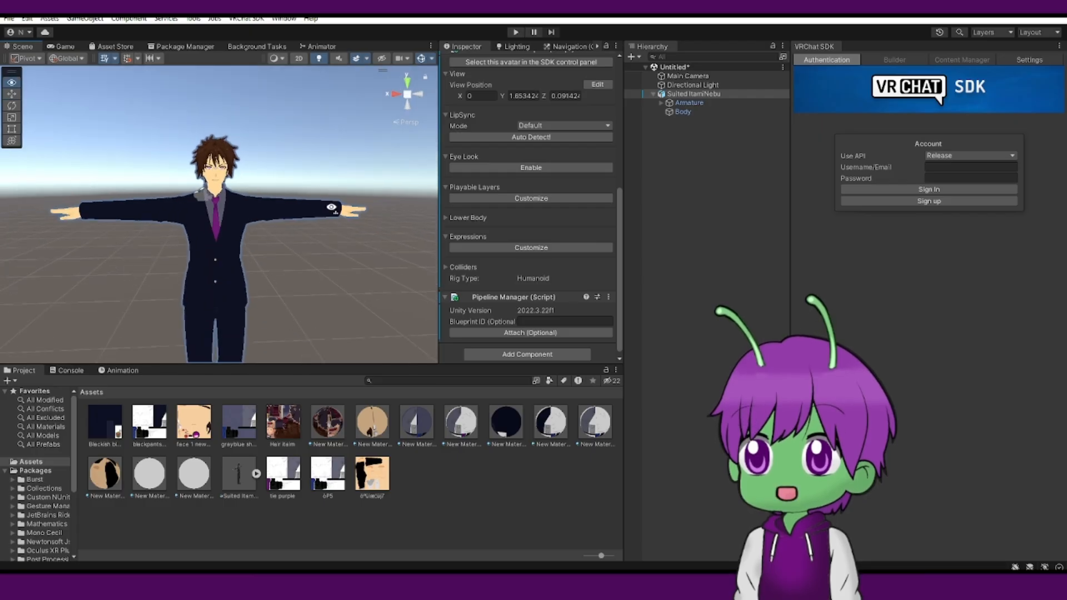
scroll(275, 178, up, 2)
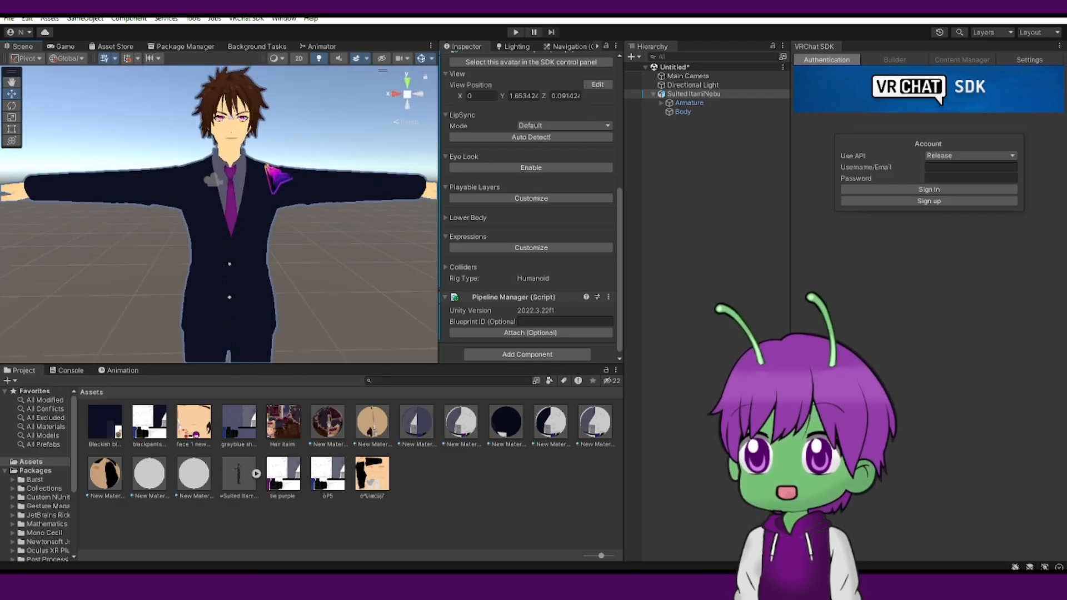
scroll(286, 190, down, 2)
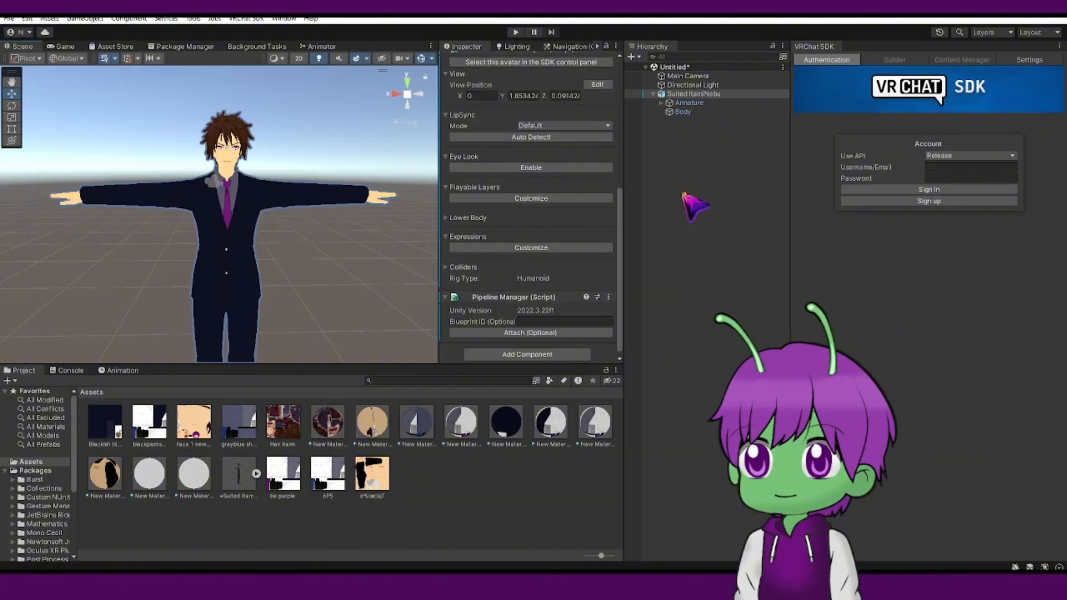
Save the scene as suited man.
click(653, 96)
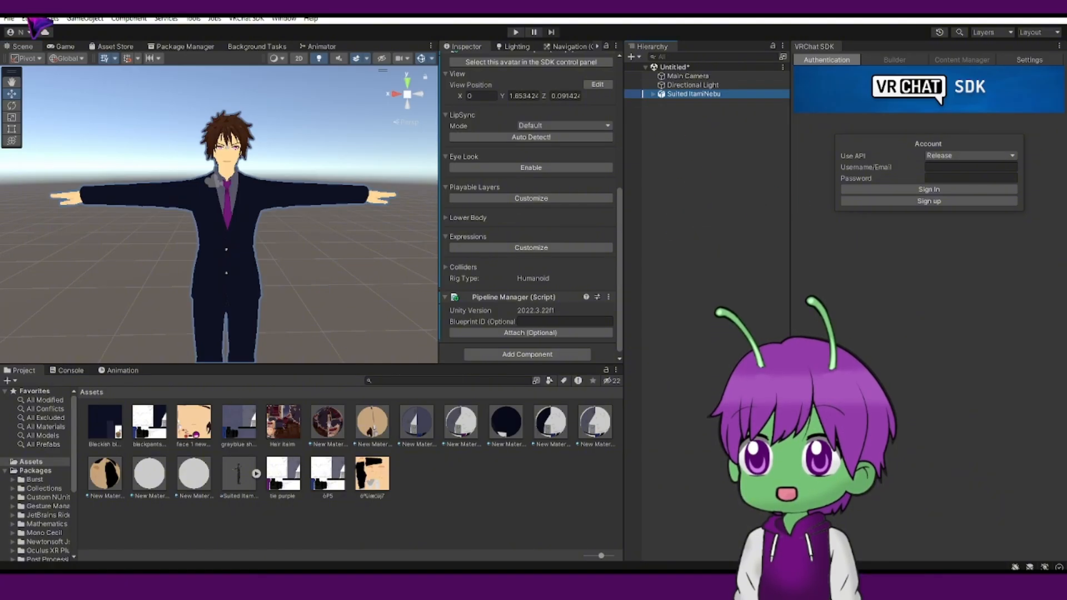
click(9, 19)
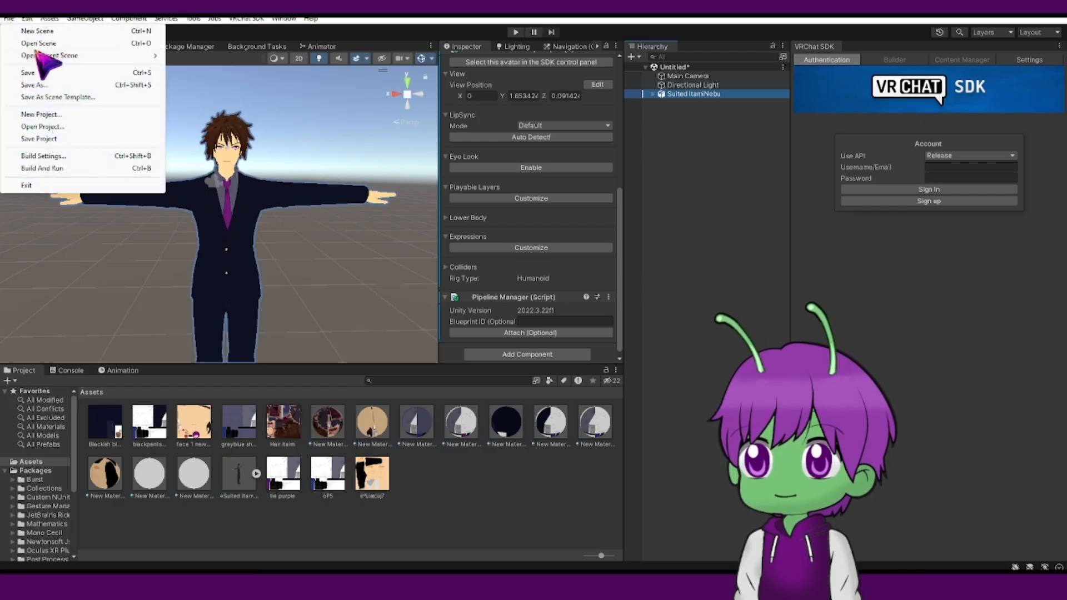
click(62, 77)
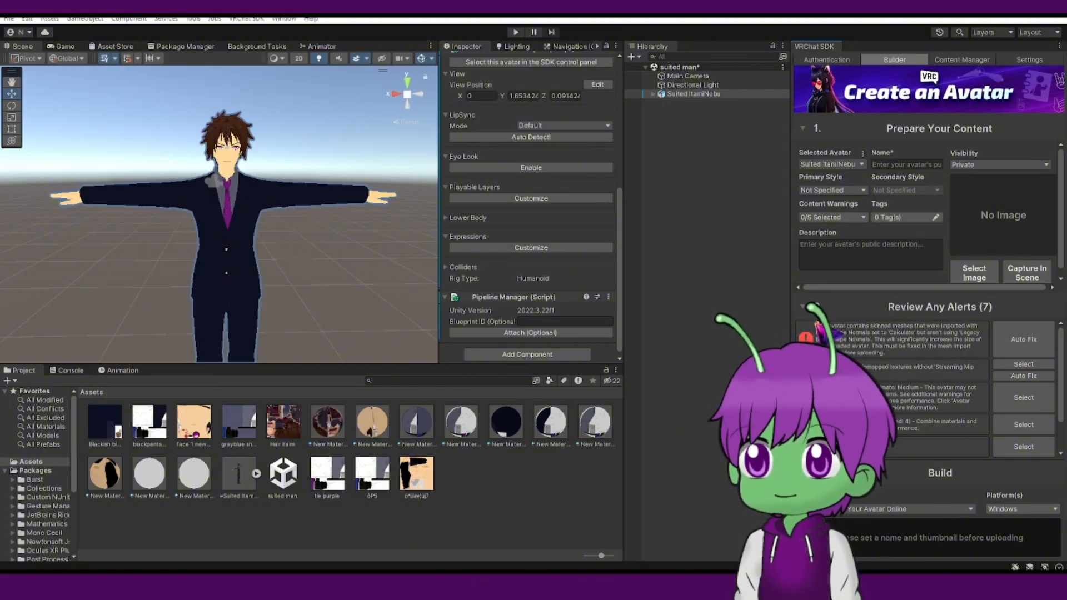
Auto-fix the blendshape normals alert in the VRChat SDK builder.
click(1024, 340)
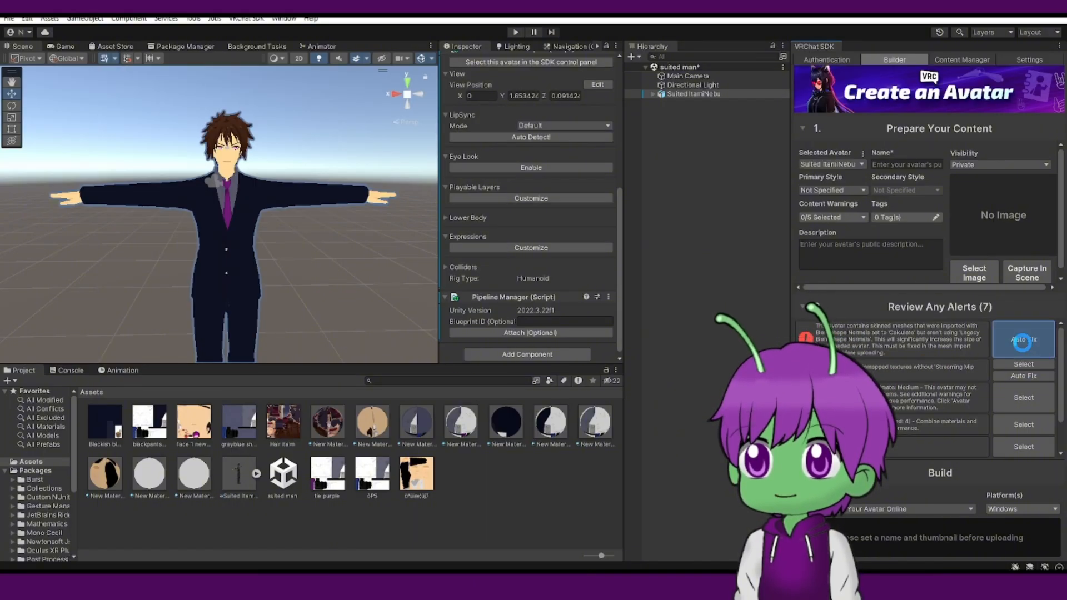
click(1023, 342)
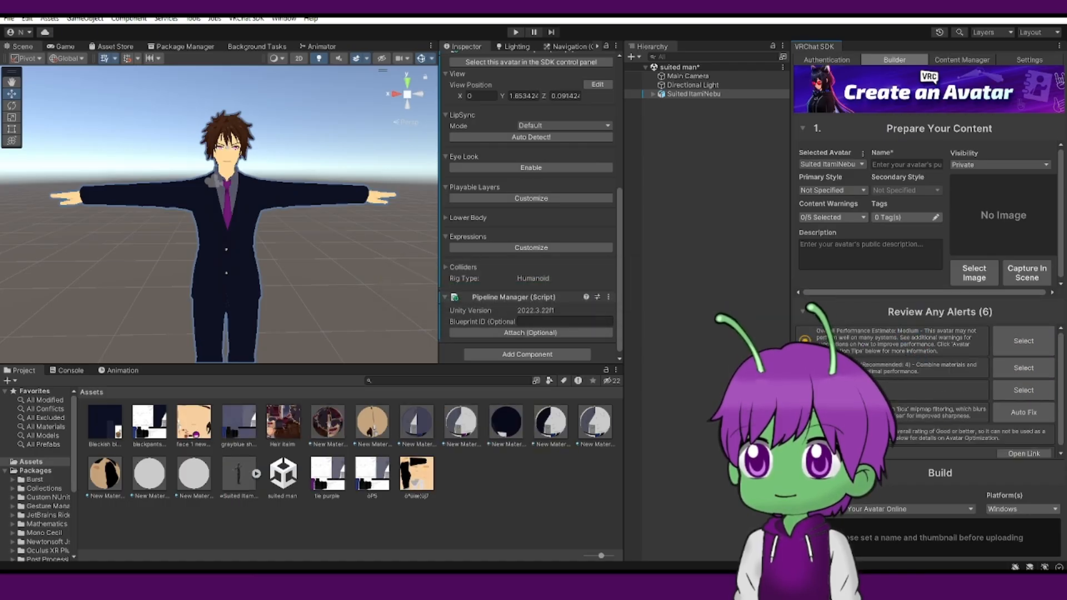
Import the GoLoco.v.1.6.6u package into the project and select its GoGo folder.
click(489, 498)
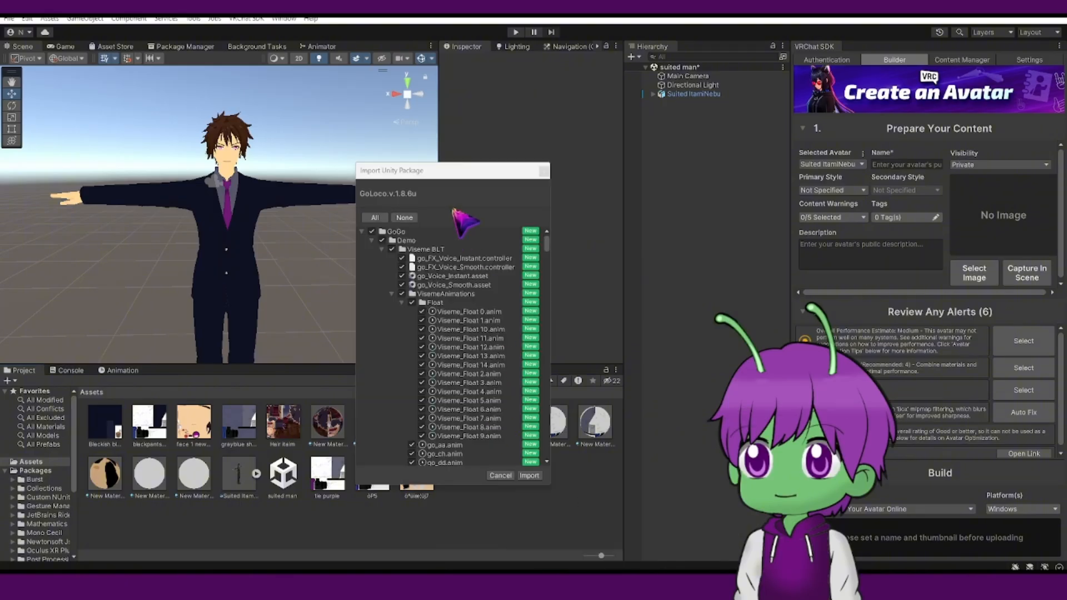
click(528, 476)
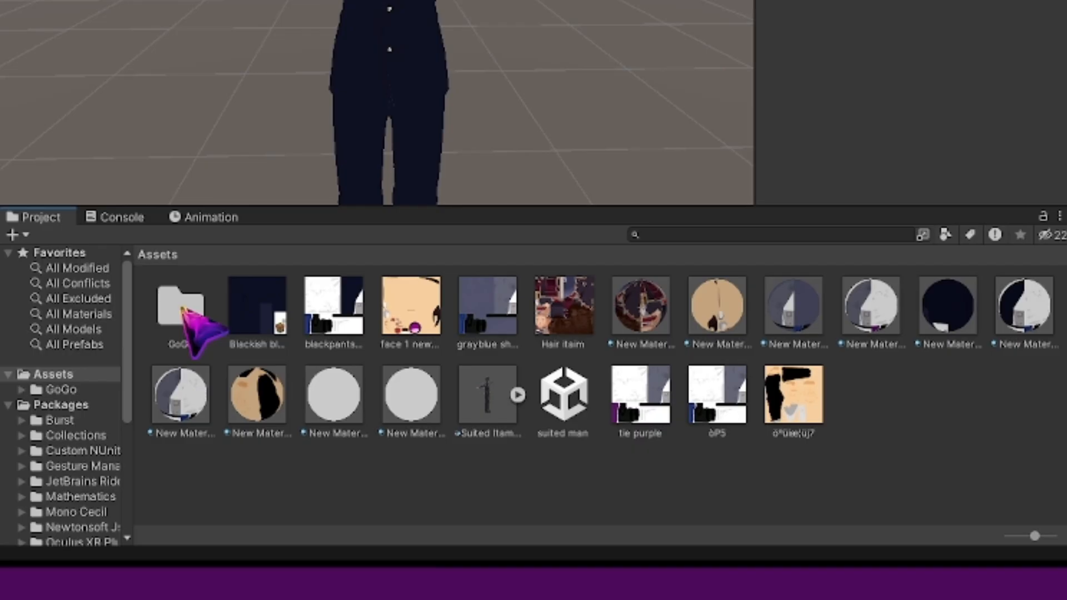
click(107, 425)
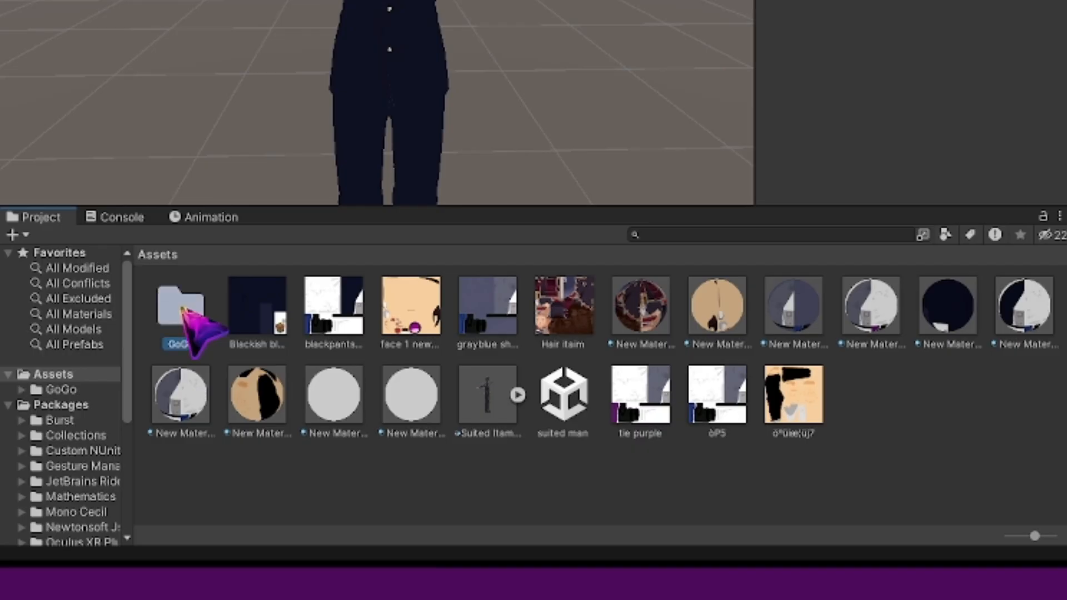
Open the GoGo > GoLoco > Prefabs > VRCFury folder and add the GogoLoco Beyond (VRCFury) prefab to the avatar.
double_click(183, 311)
double_click(253, 334)
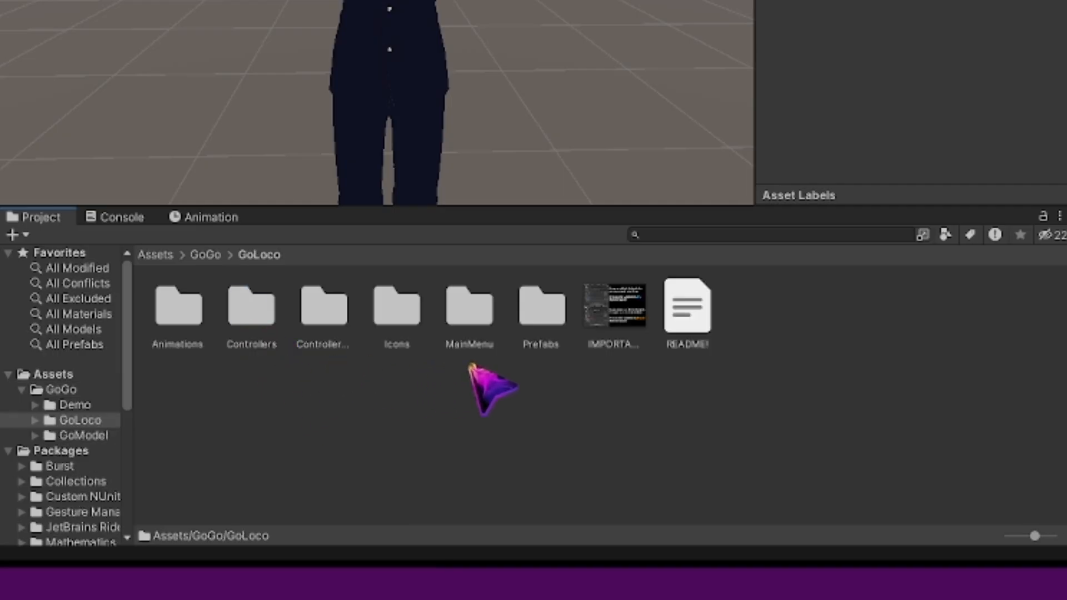
double_click(533, 311)
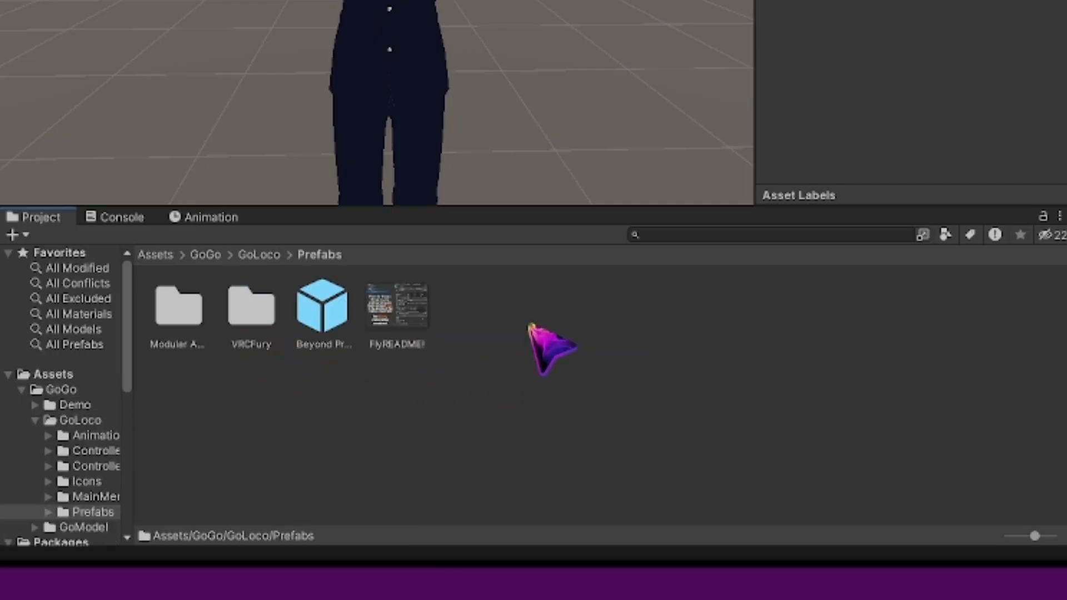
double_click(249, 334)
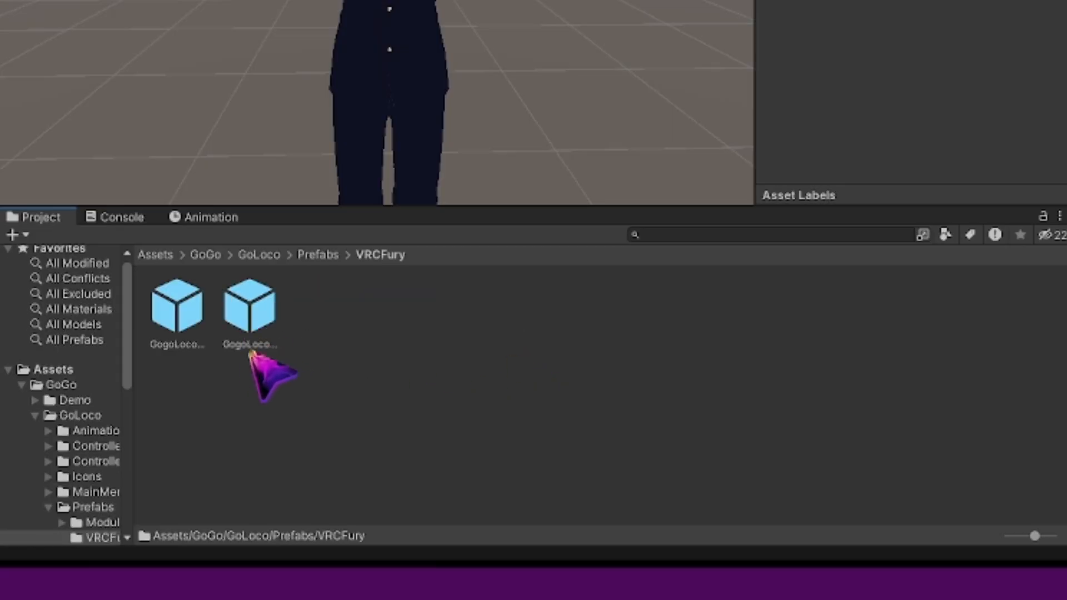
click(251, 319)
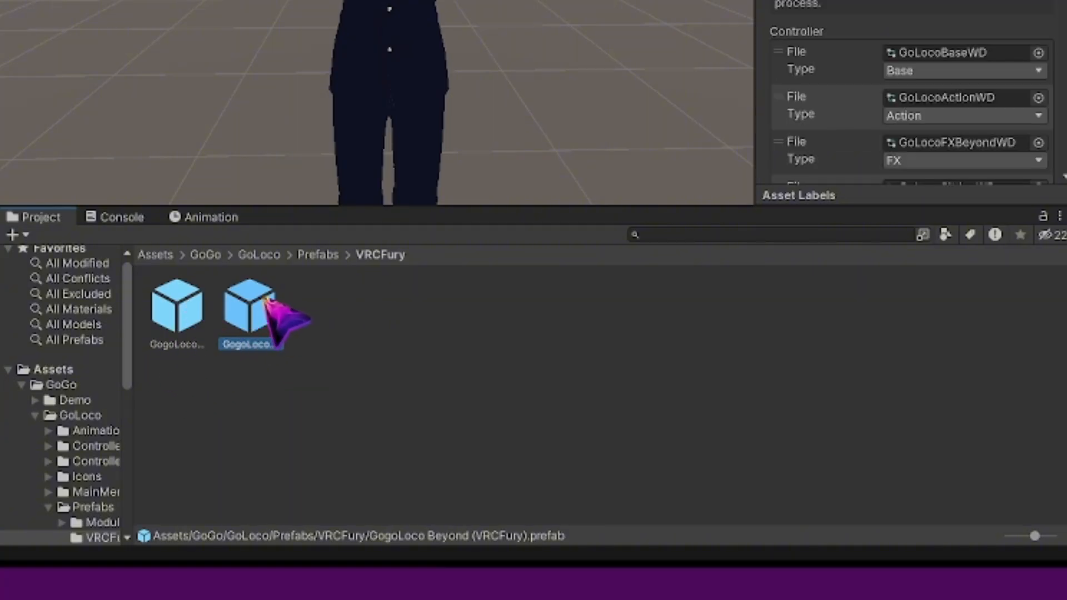
drag(257, 311, 675, 95)
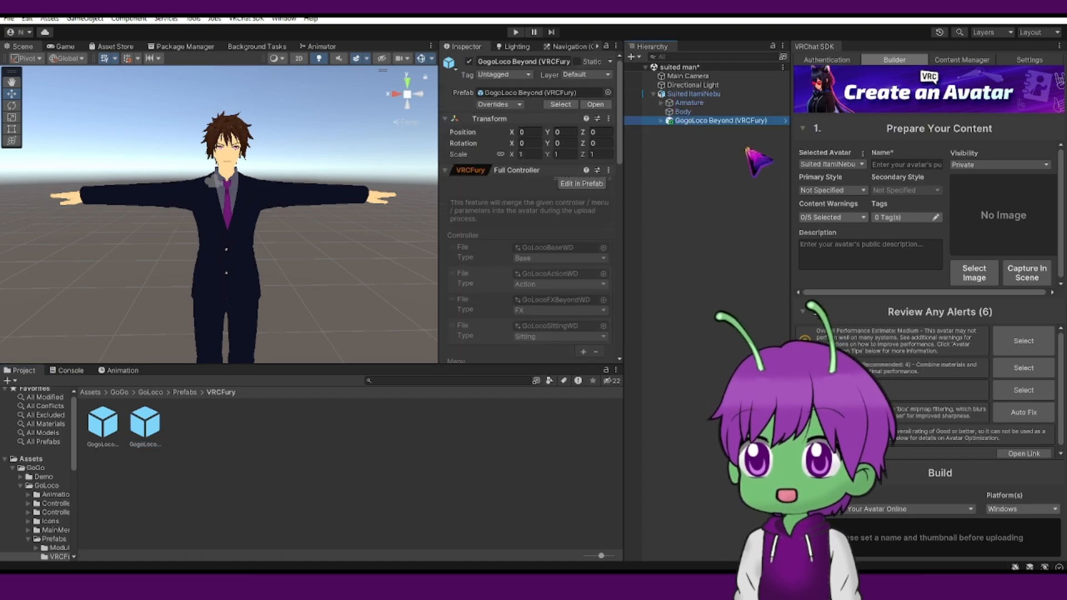
Select the avatar and set its name to Tutorial Guy in the SDK builder.
click(684, 200)
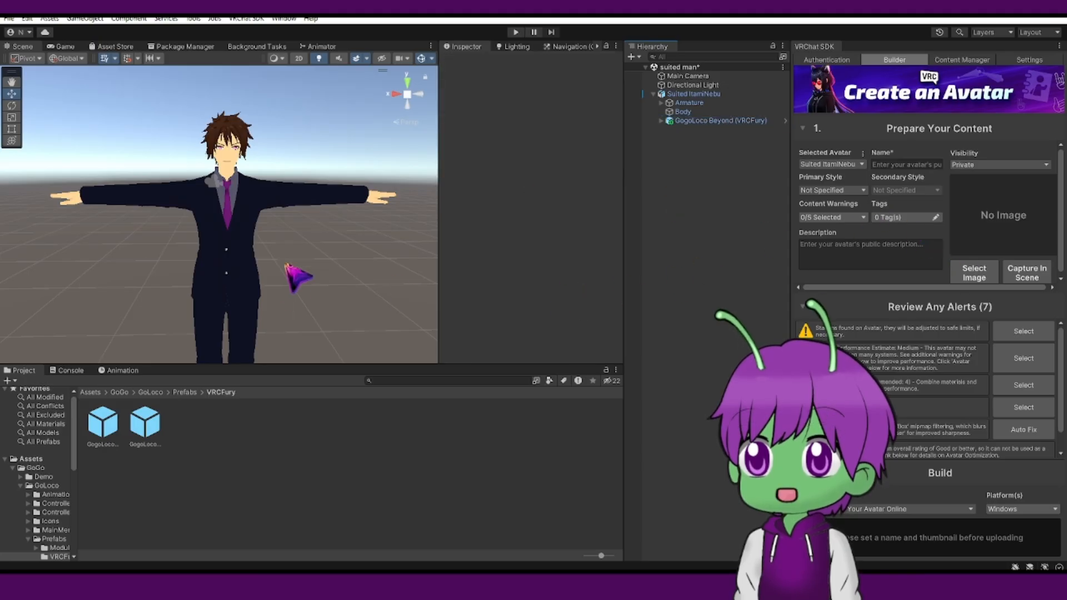
click(692, 94)
click(60, 460)
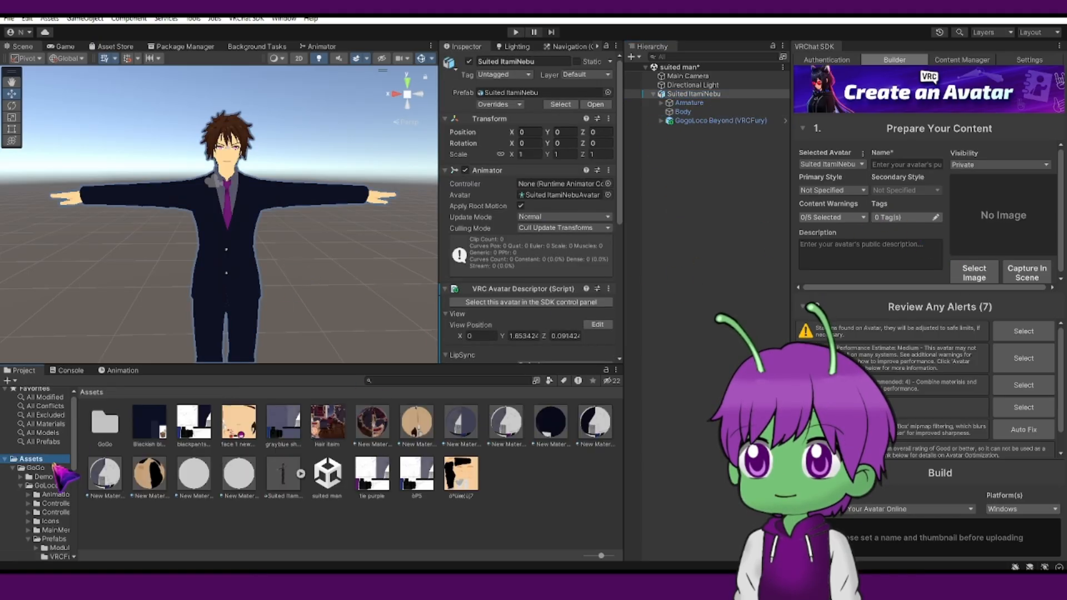
click(562, 477)
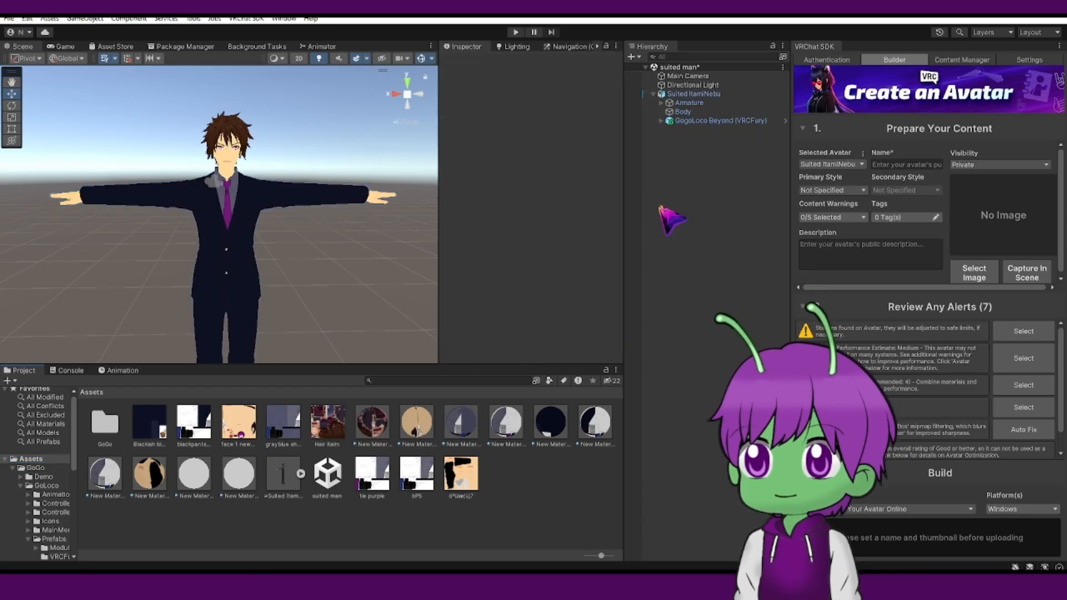
click(653, 94)
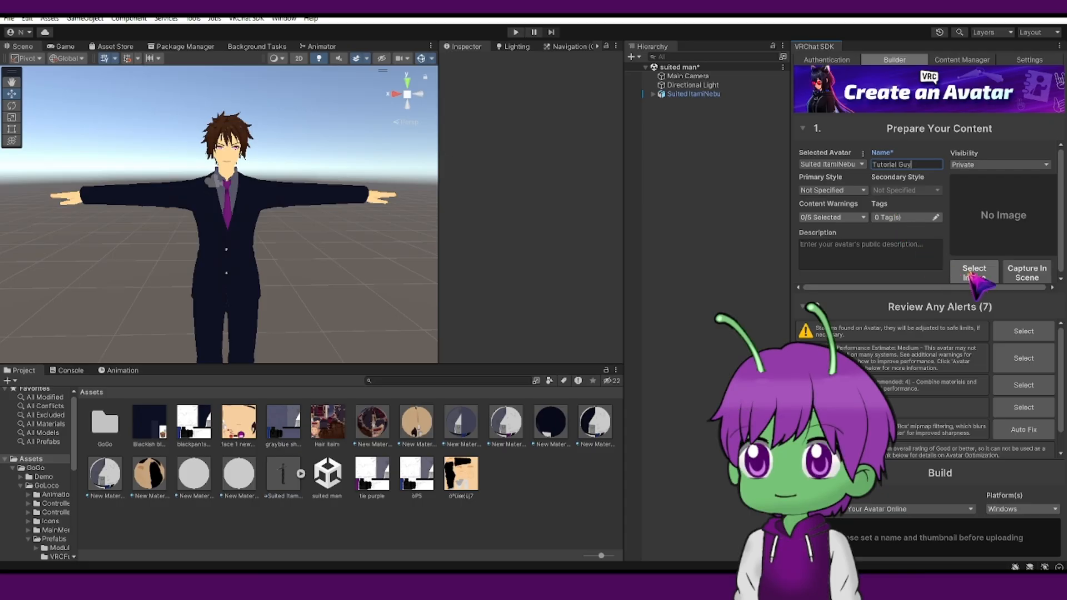
key(Return)
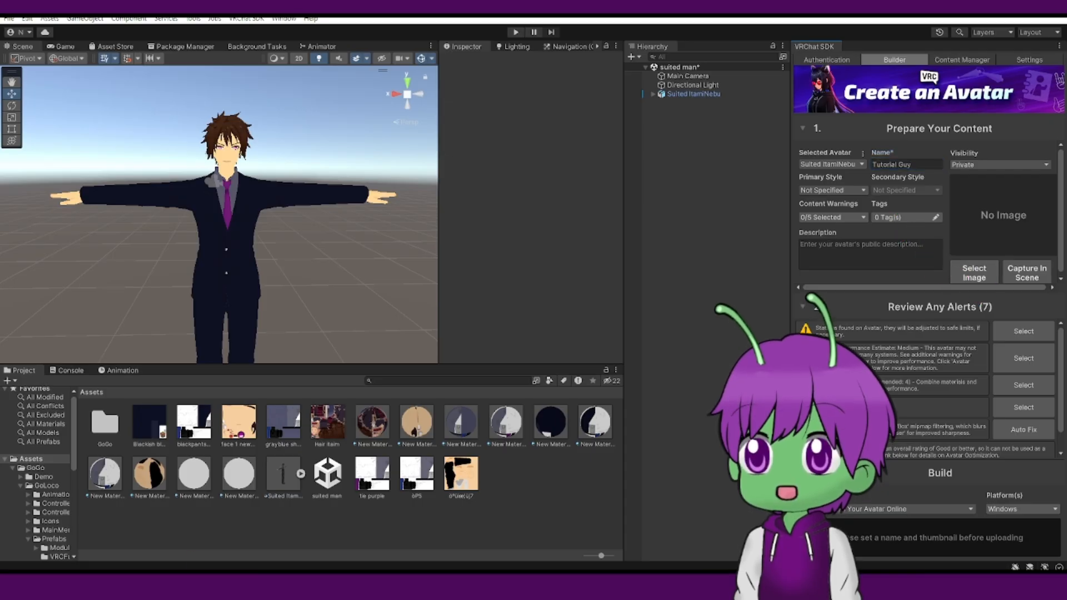
Choose the green grsfjhnfh image from the project assets as the avatar thumbnail.
click(974, 272)
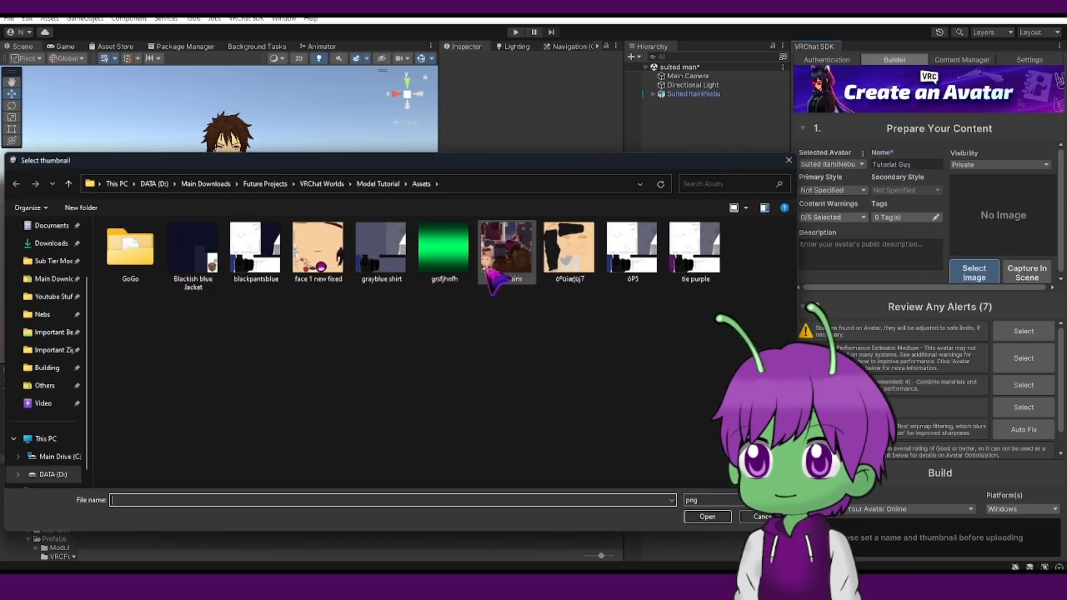
click(461, 253)
click(705, 516)
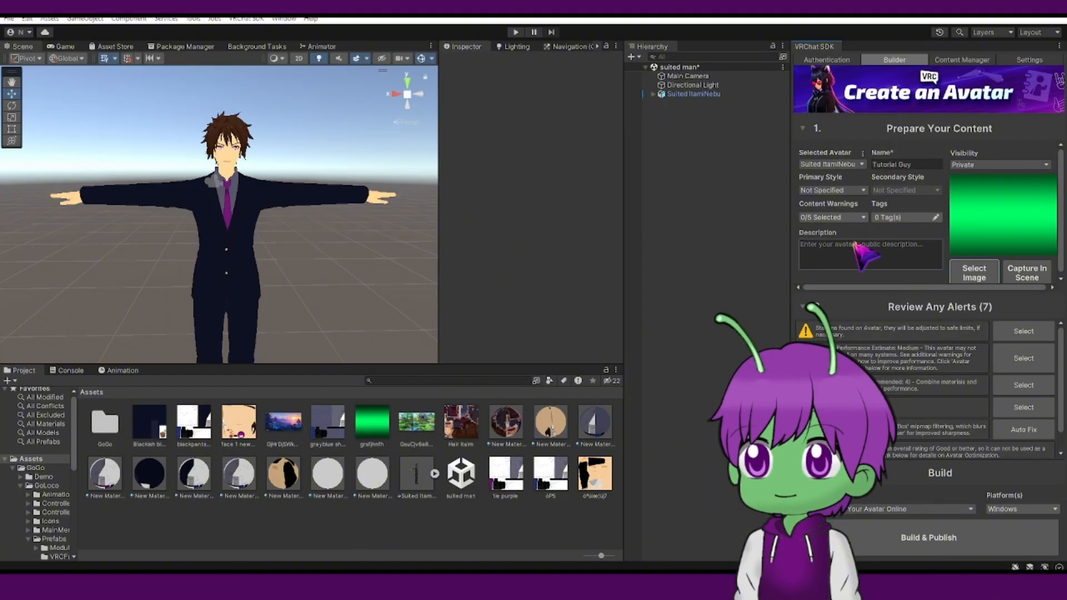
Set the avatar's primary style to Anime and secondary style to Human.
click(833, 189)
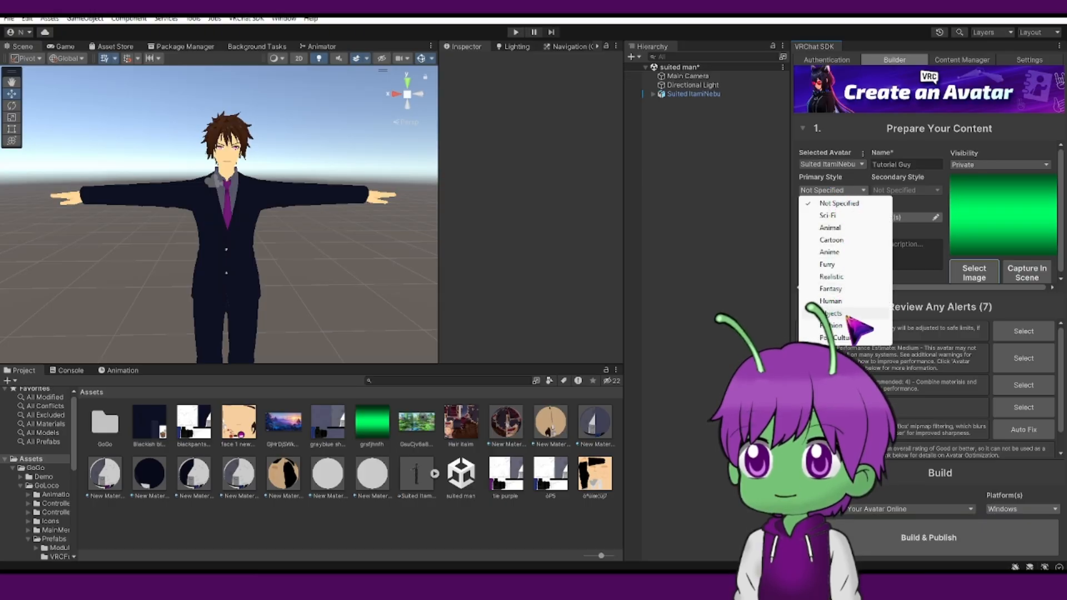
click(833, 251)
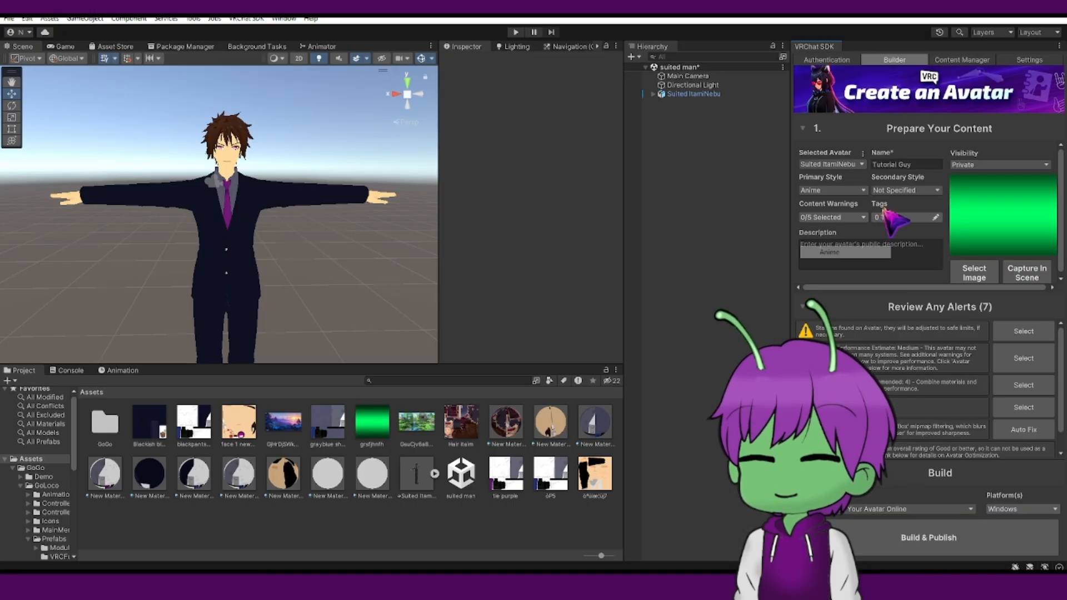
click(892, 191)
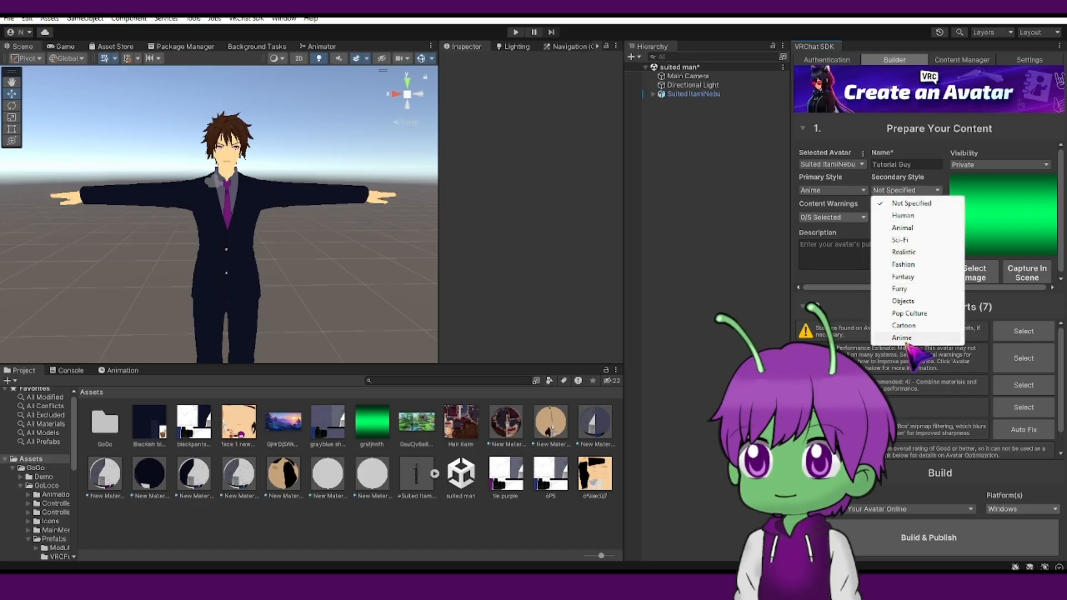
click(906, 204)
click(906, 190)
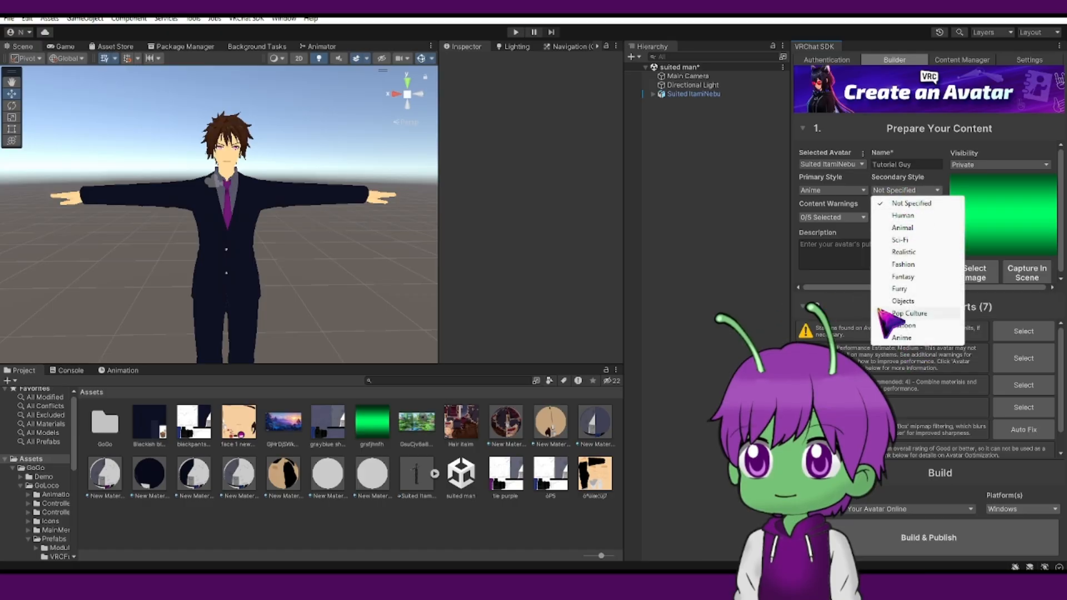
click(911, 217)
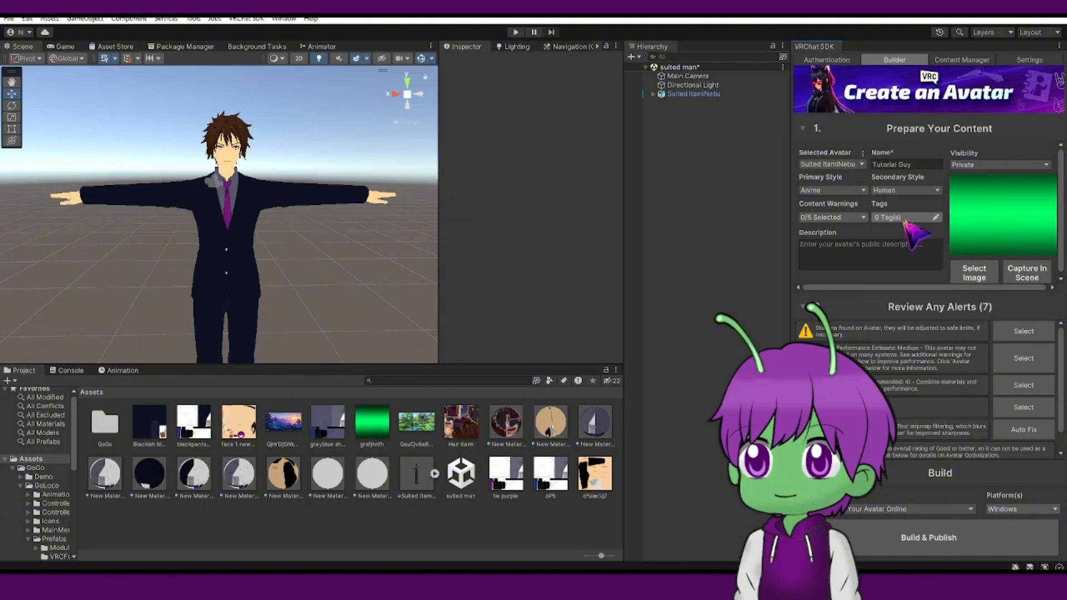
Enter the description Test? and build and publish the avatar, accepting the copyright ownership agreement.
click(865, 250)
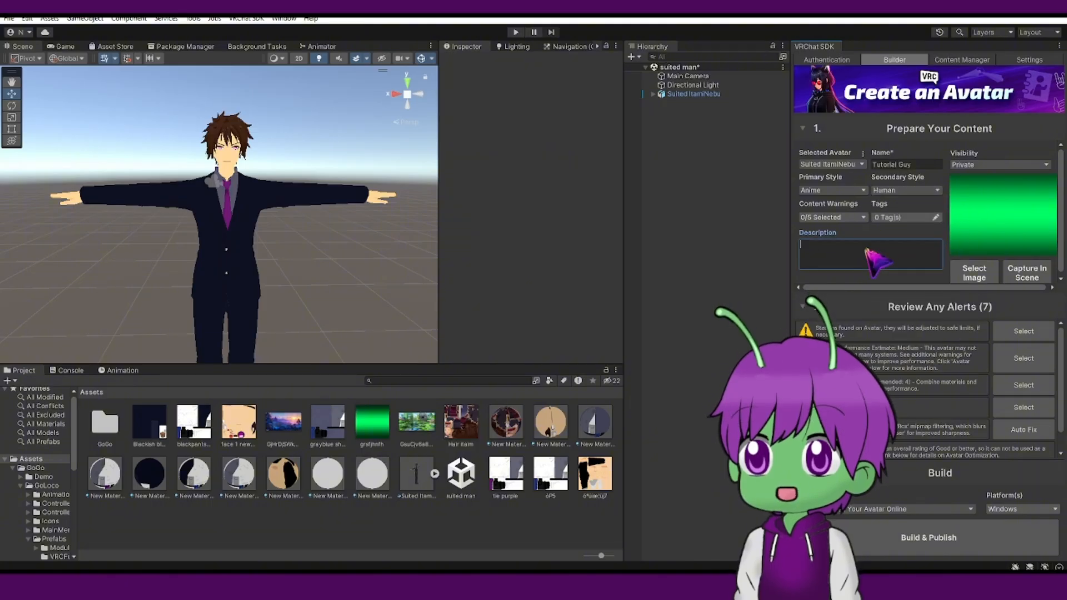
text(Test?)
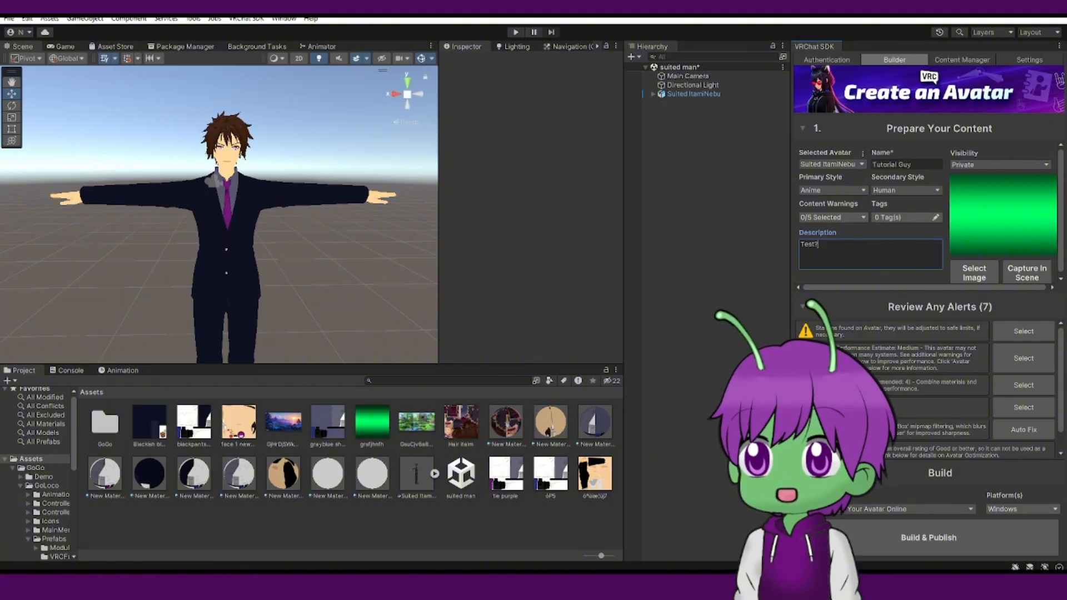
click(880, 553)
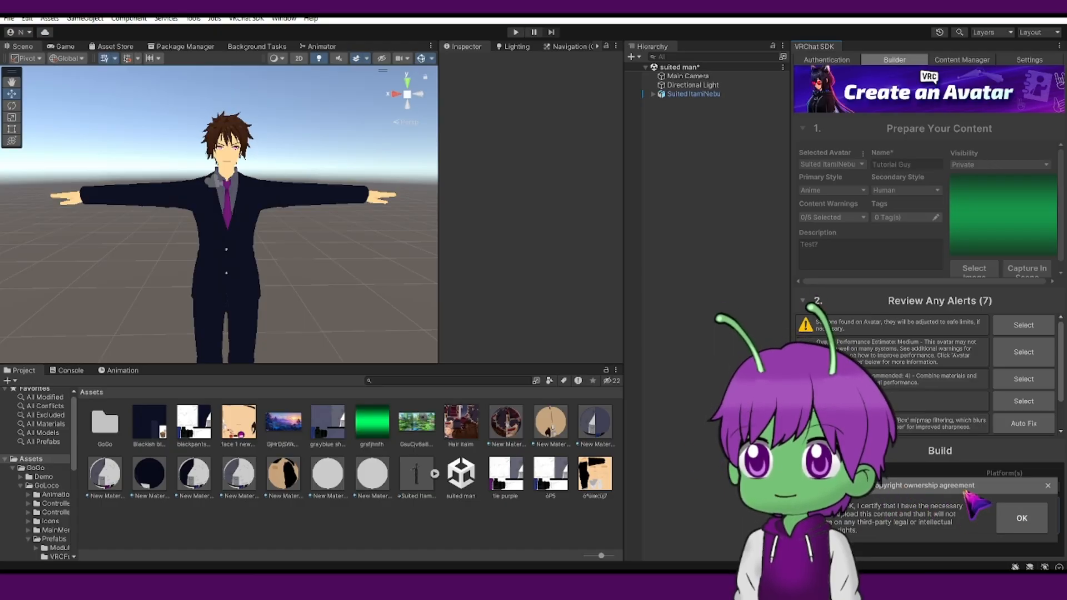
click(1021, 518)
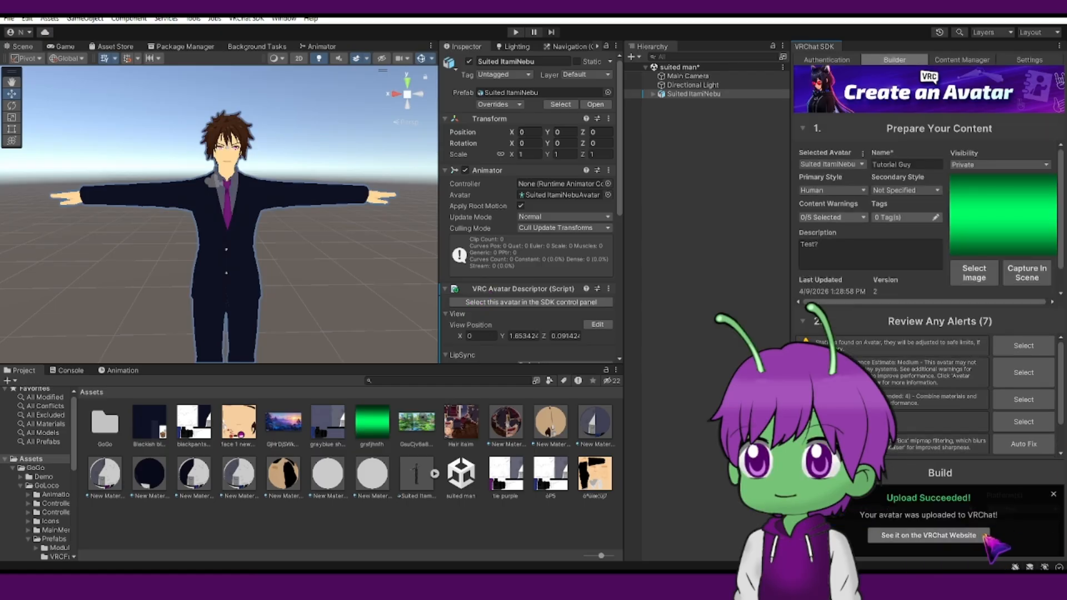
Switch the build platform to Android only, confirm the build target switch, and build and publish the avatar.
click(1053, 494)
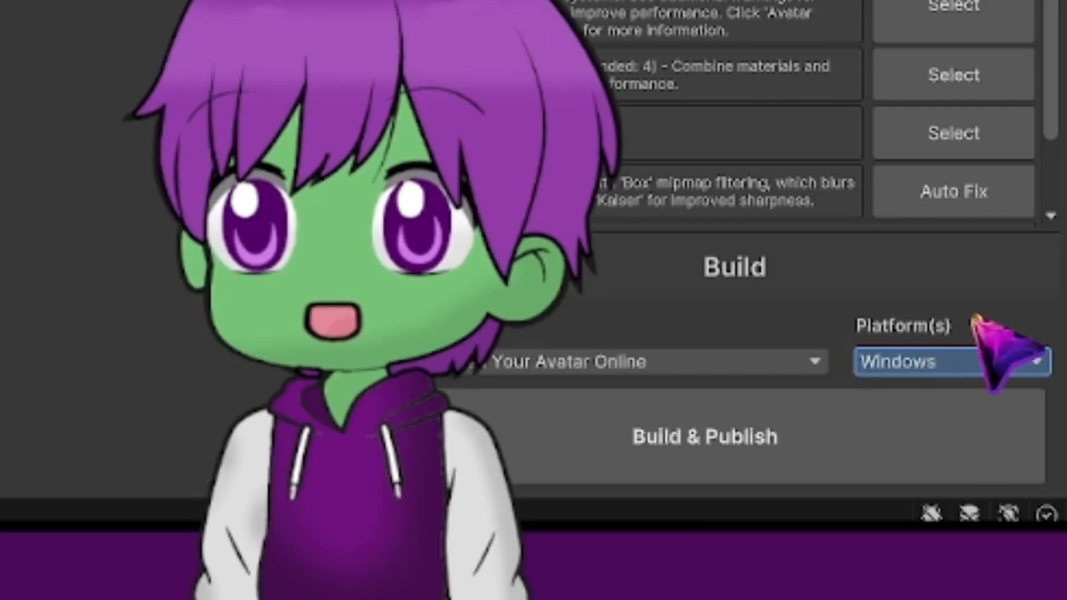
click(1029, 508)
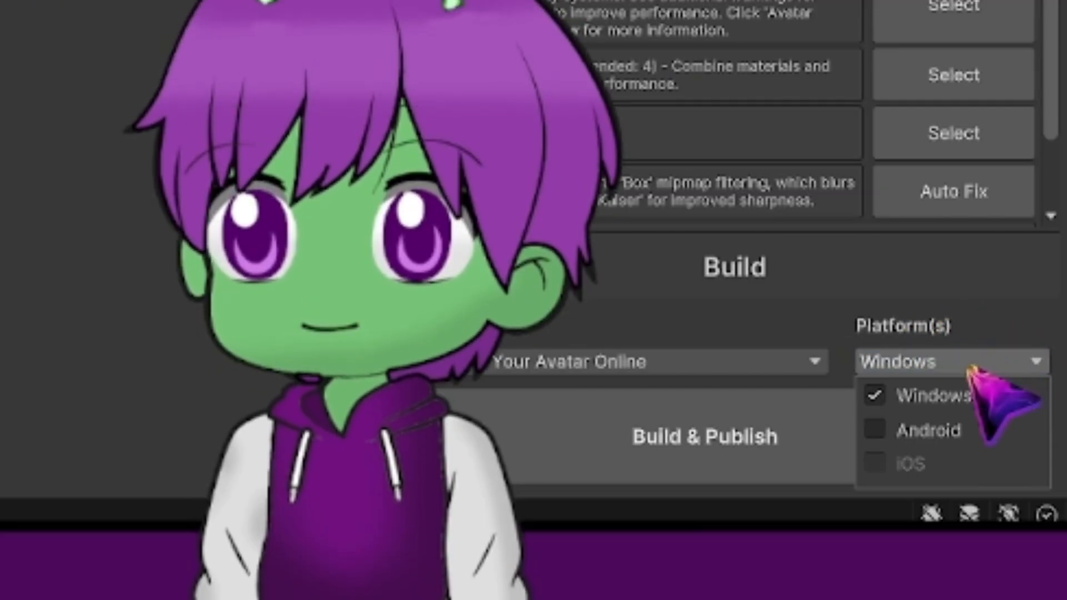
click(875, 434)
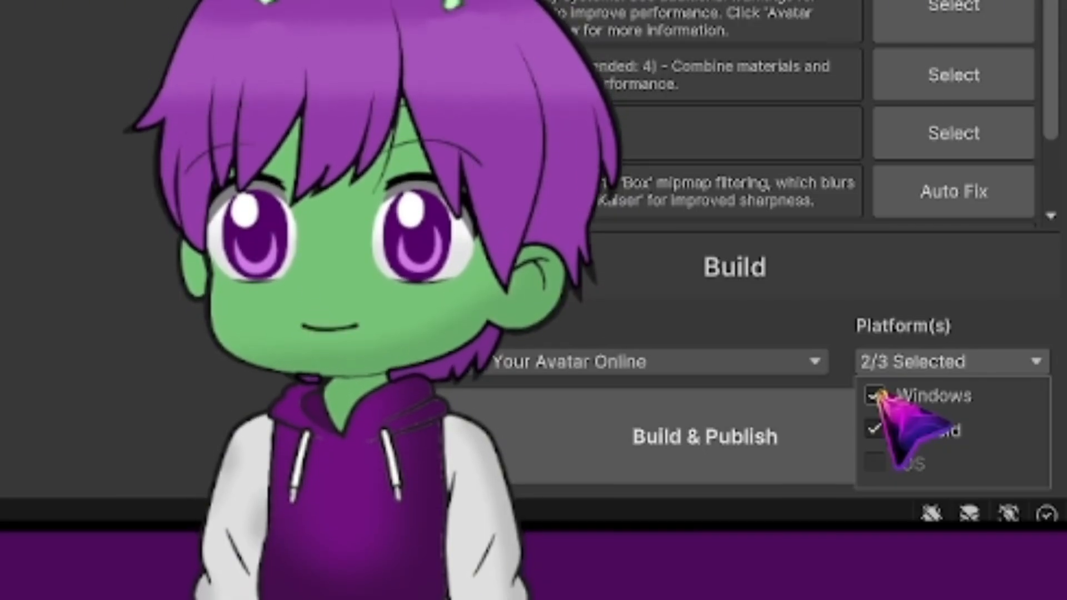
click(874, 395)
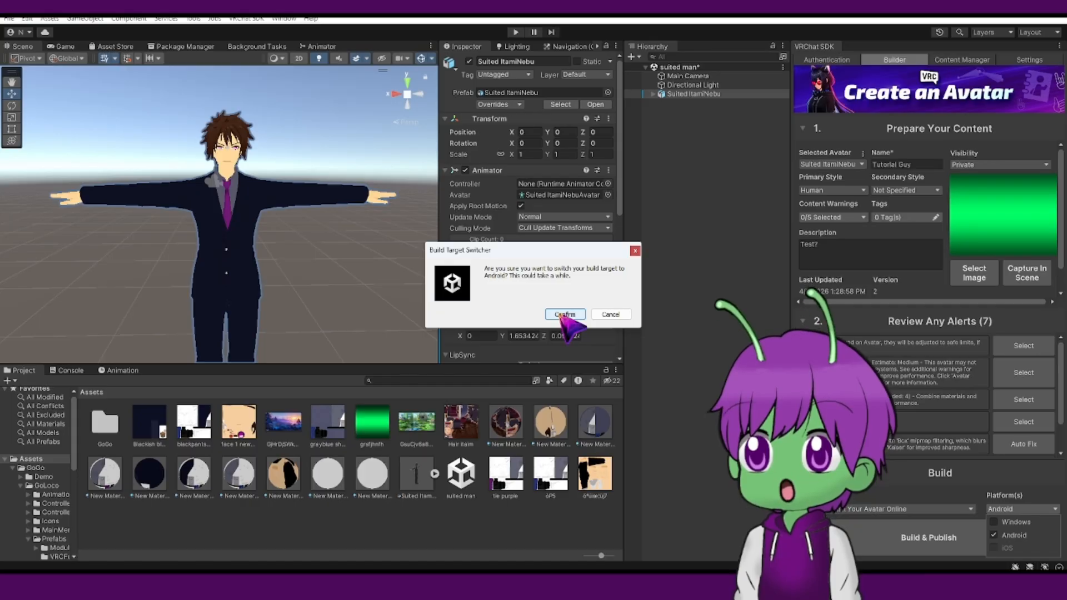
click(563, 314)
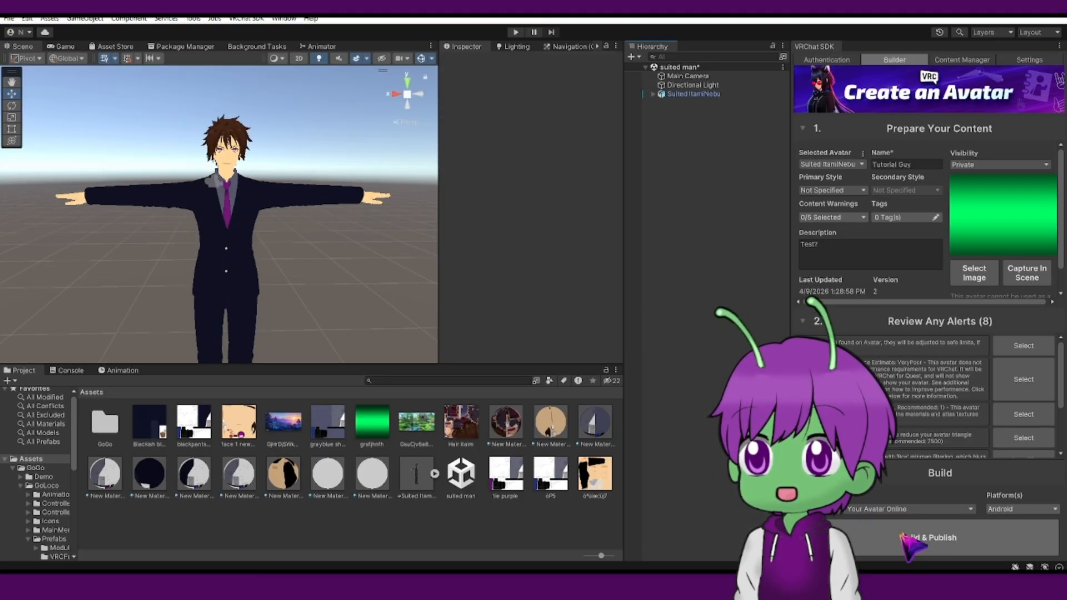
click(919, 543)
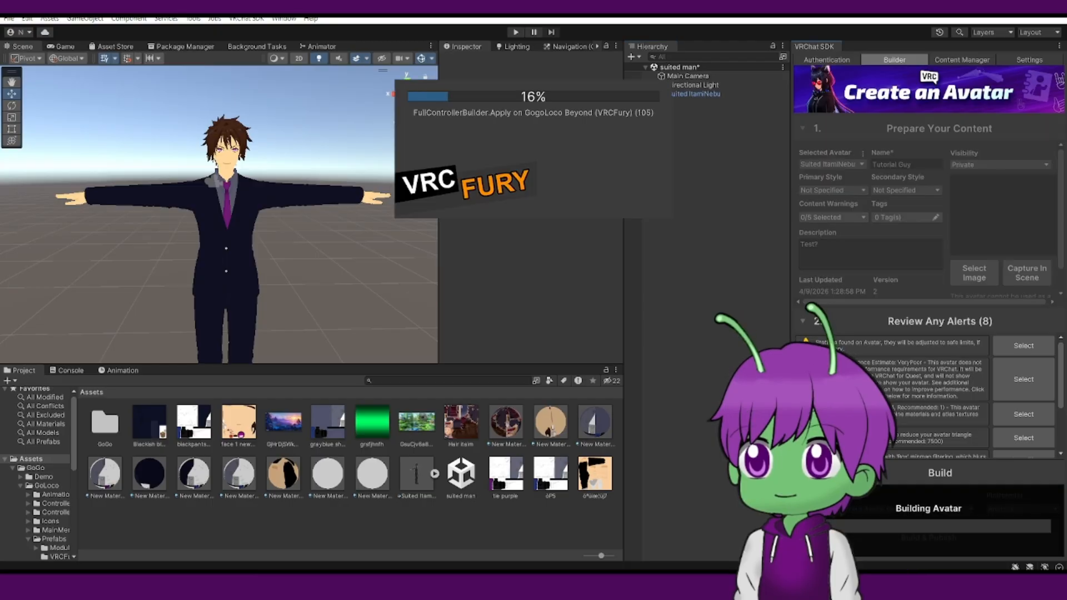